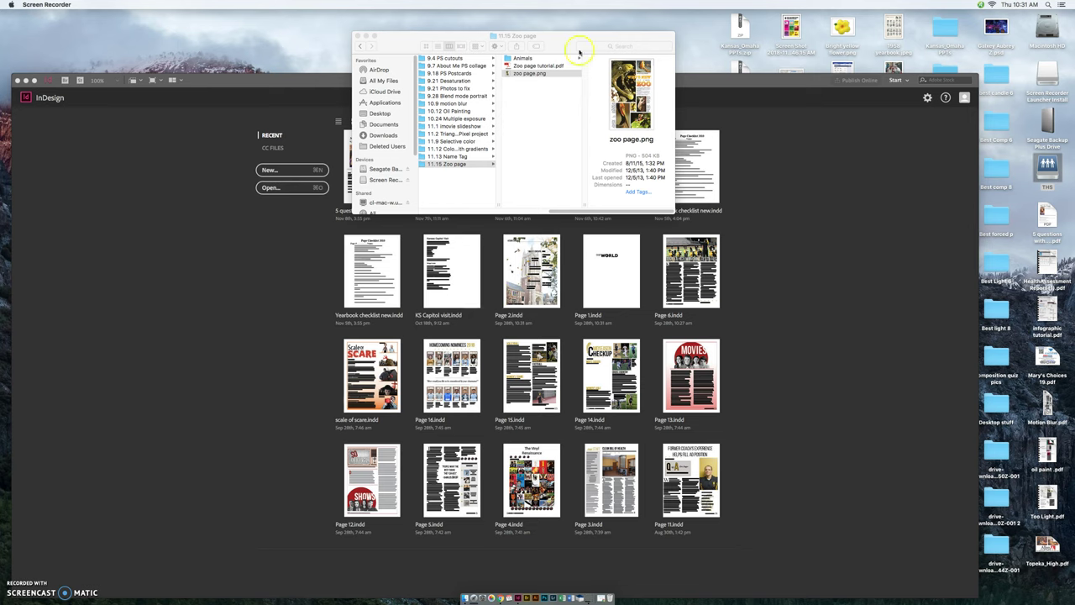
- In Finder, preview the zoo page image, the gekko, koala and peacock photos, and the tutorial PDF
{"action": "left_click", "coordinate": [535, 73]}
{"action": "key", "text": "space"}
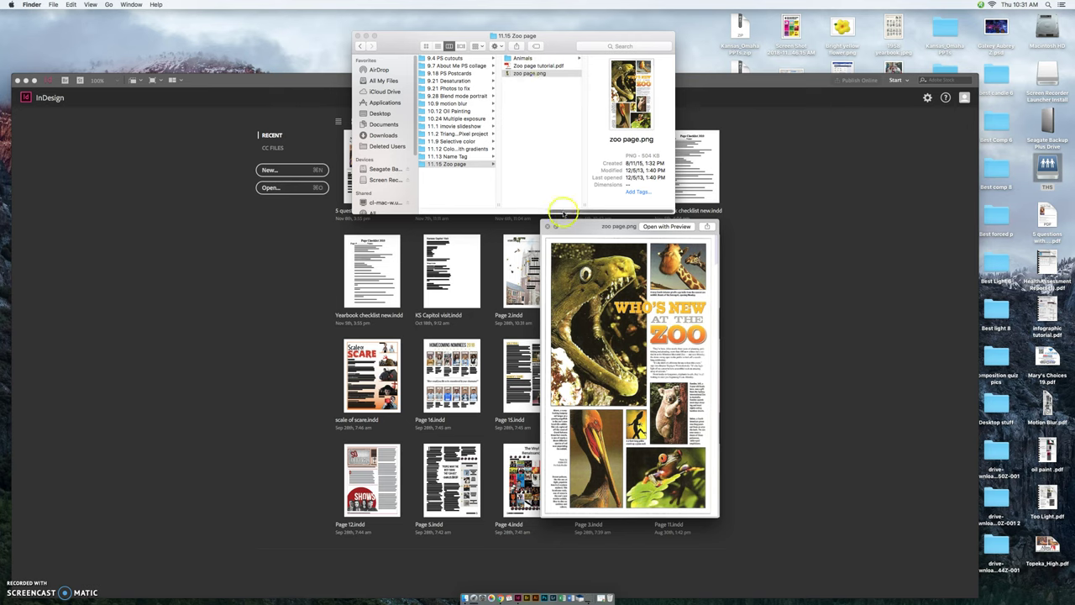
{"action": "left_click_drag", "start_coordinate": [557, 211], "coordinate": [510, 214]}
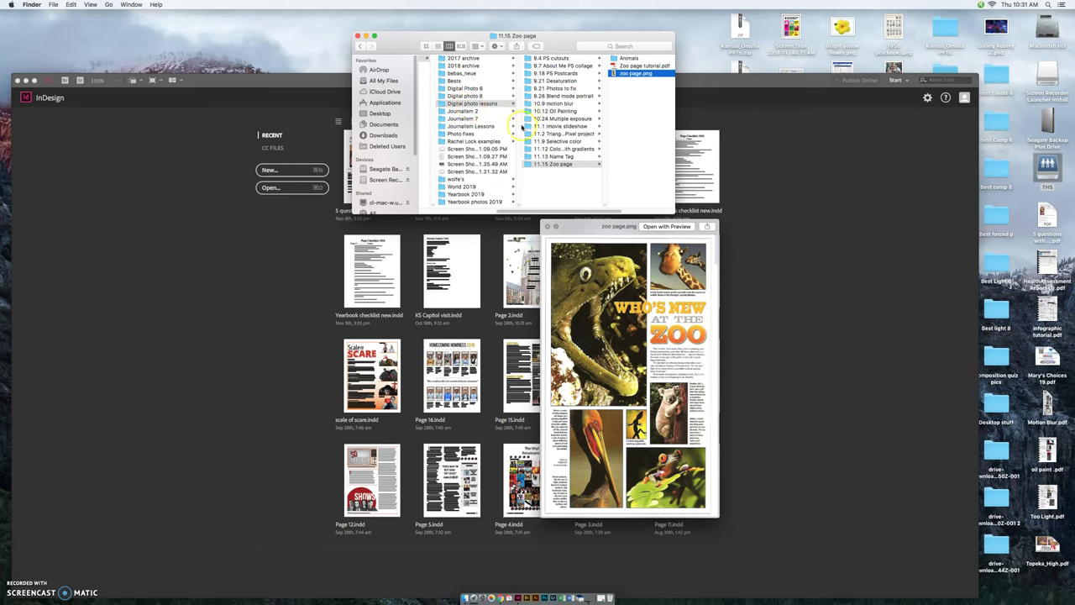
{"action": "left_click", "coordinate": [629, 59]}
{"action": "left_click", "coordinate": [525, 88]}
{"action": "left_click", "coordinate": [525, 142]}
{"action": "left_click", "coordinate": [523, 186]}
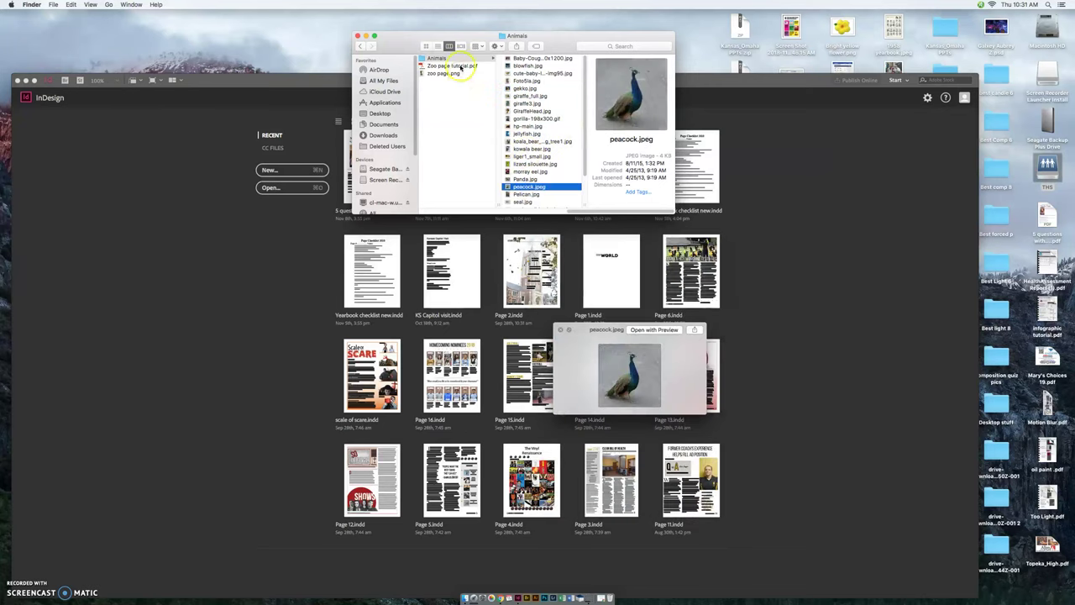
{"action": "left_click", "coordinate": [460, 66]}
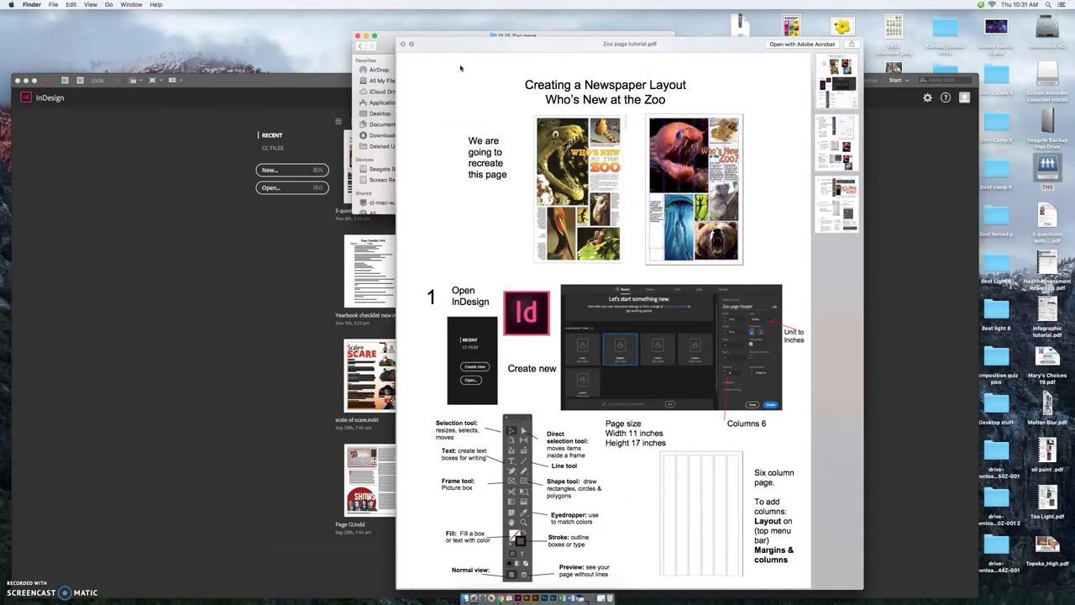
{"action": "key", "text": "space"}
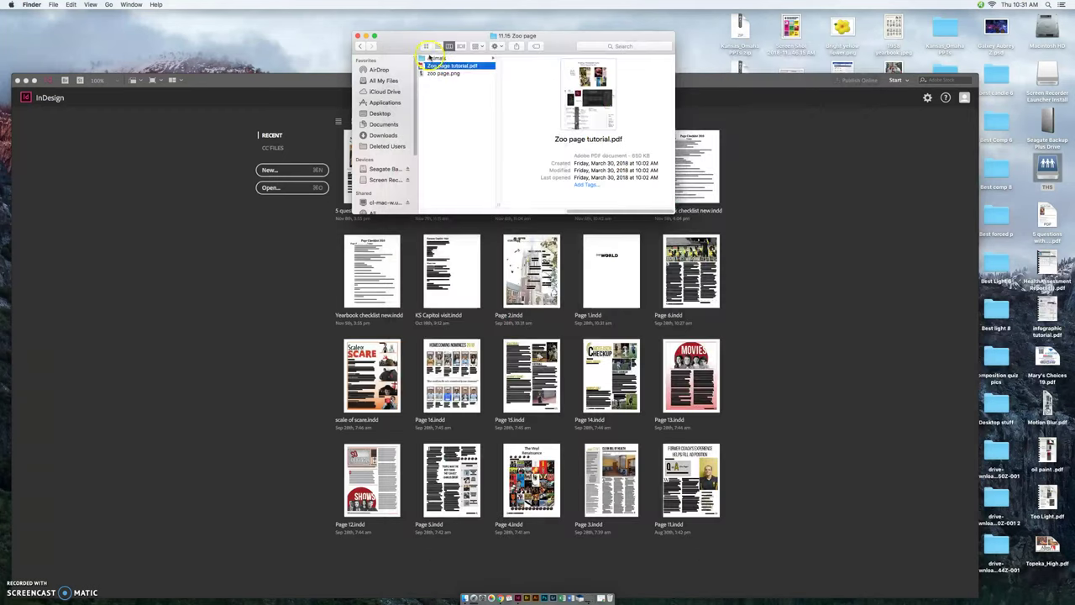
{"action": "left_click", "coordinate": [439, 74]}
{"action": "key", "text": "space"}
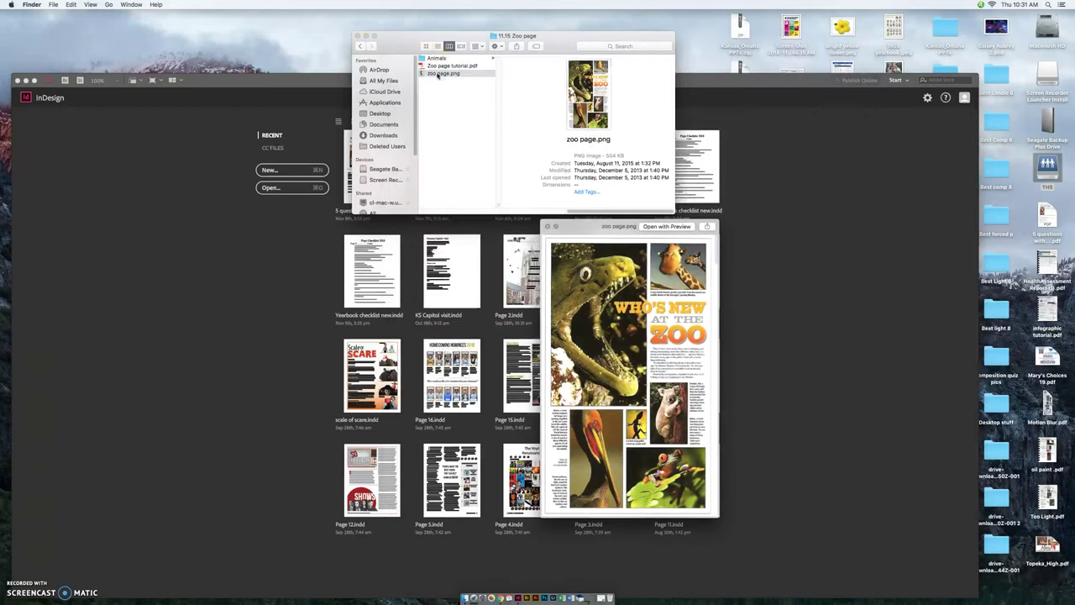
{"action": "key", "text": "space"}
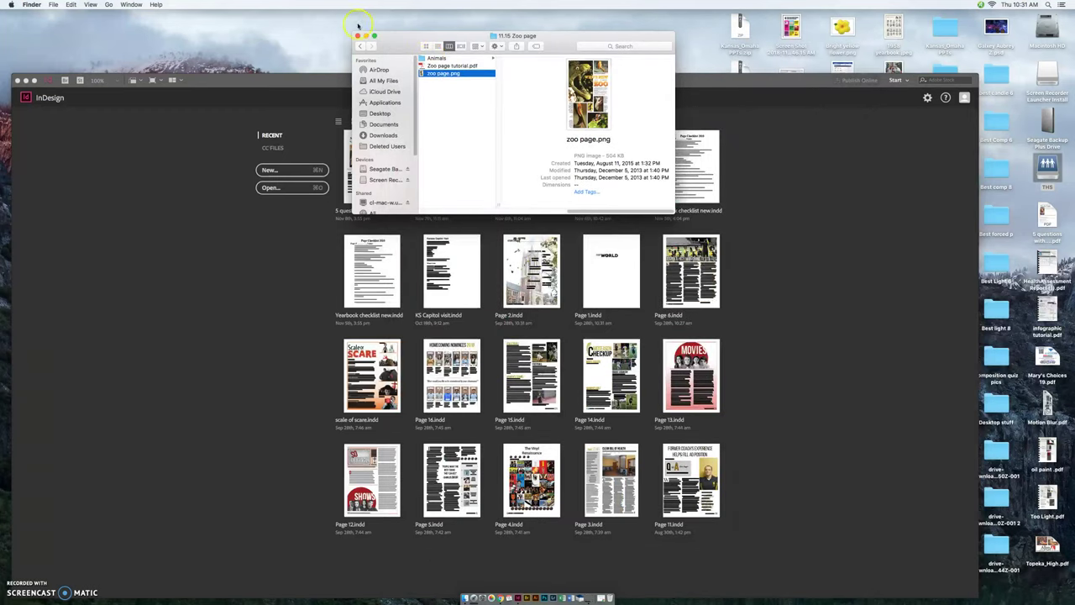
- Close the Finder window and launch Adobe InDesign CC 2017 from Launchpad
{"action": "left_click", "coordinate": [358, 36]}
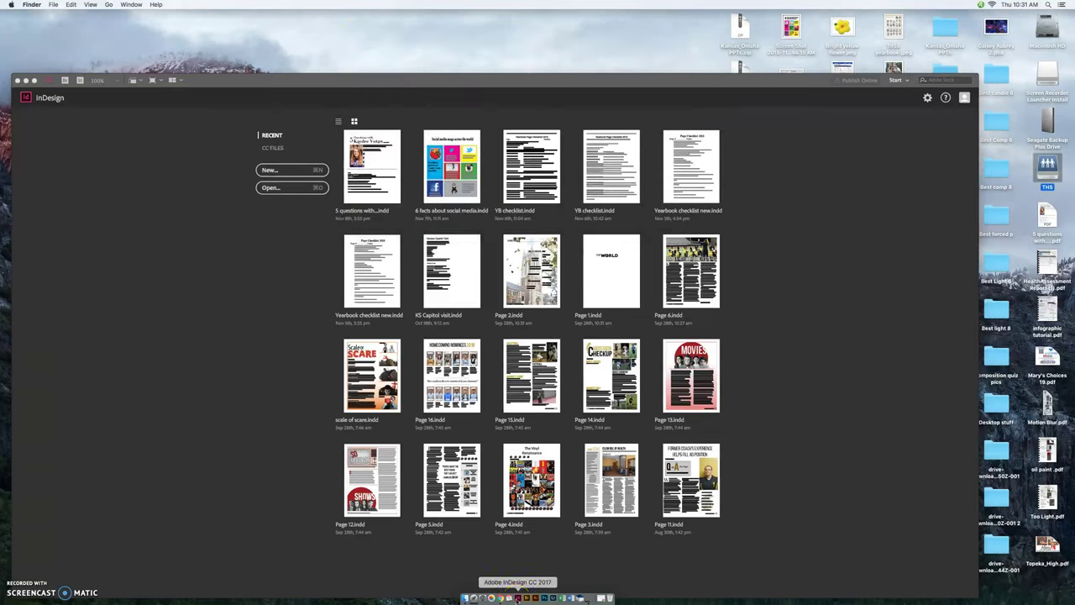
{"action": "left_click", "coordinate": [473, 598]}
{"action": "scroll", "coordinate": [600, 372], "scroll_direction": "right", "scroll_amount": 5}
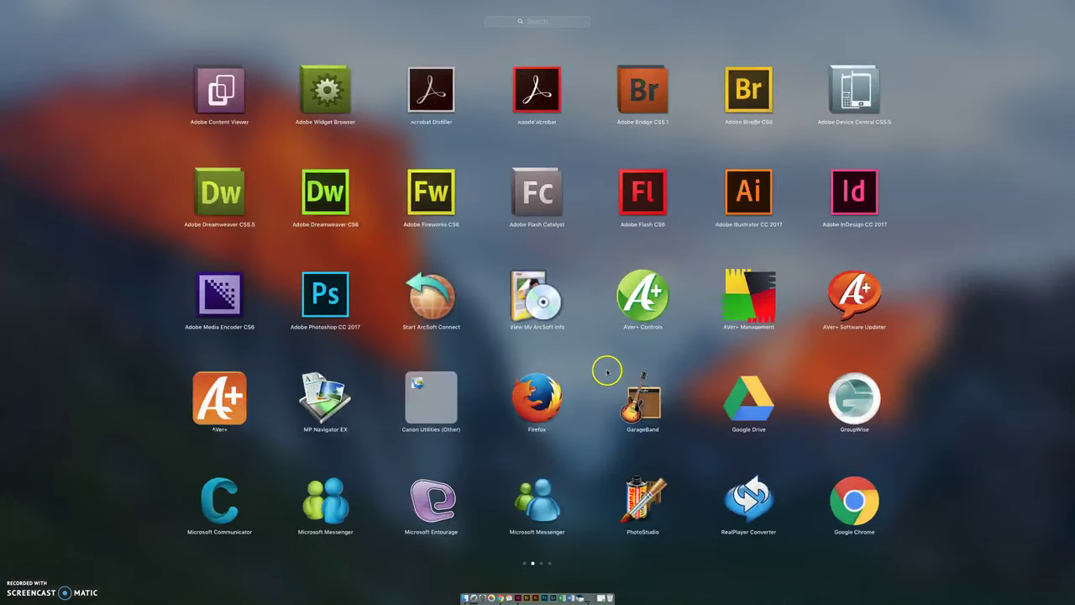
{"action": "scroll", "coordinate": [698, 273], "scroll_direction": "right", "scroll_amount": 5}
{"action": "scroll", "coordinate": [635, 329], "scroll_direction": "left", "scroll_amount": 3}
{"action": "left_click", "coordinate": [518, 599]}
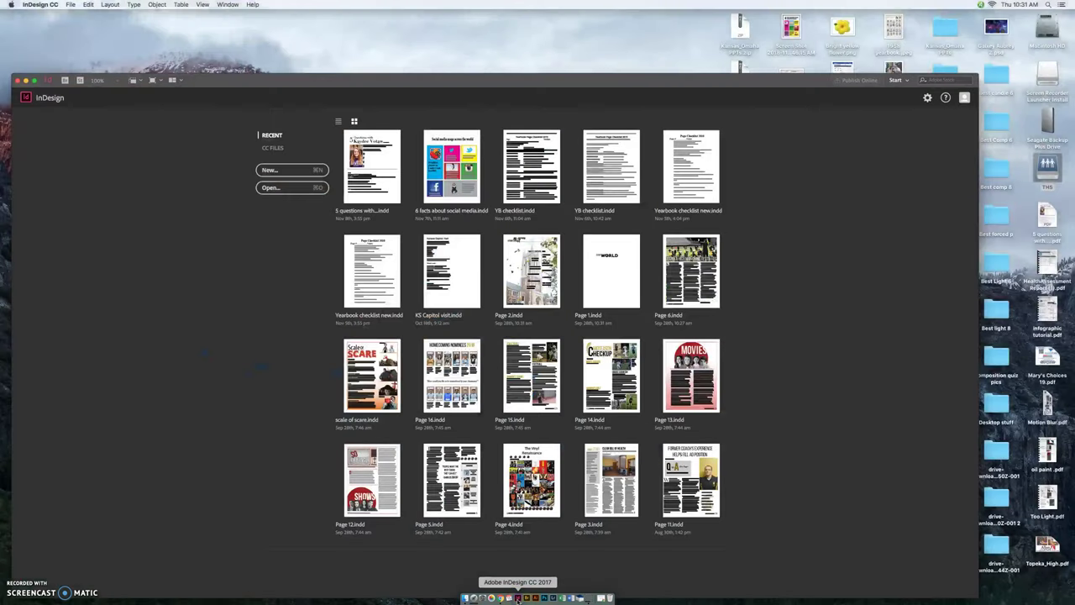
- Start a new document in Inches with width 11 in, height 17 in and 6 columns
{"action": "left_click", "coordinate": [278, 175]}
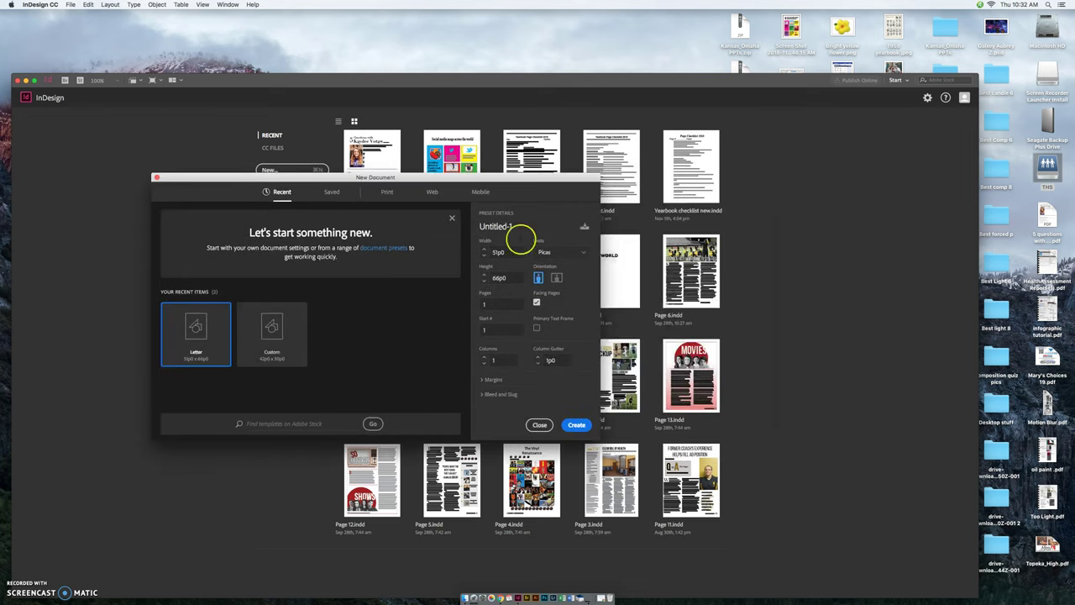
{"action": "left_click", "coordinate": [584, 255]}
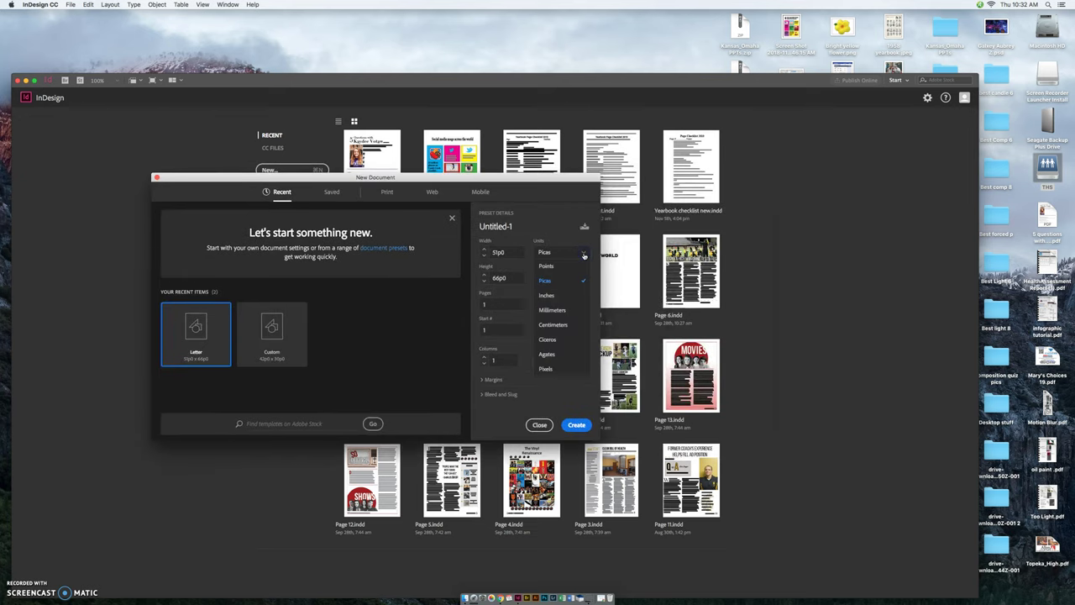
{"action": "left_click", "coordinate": [569, 296]}
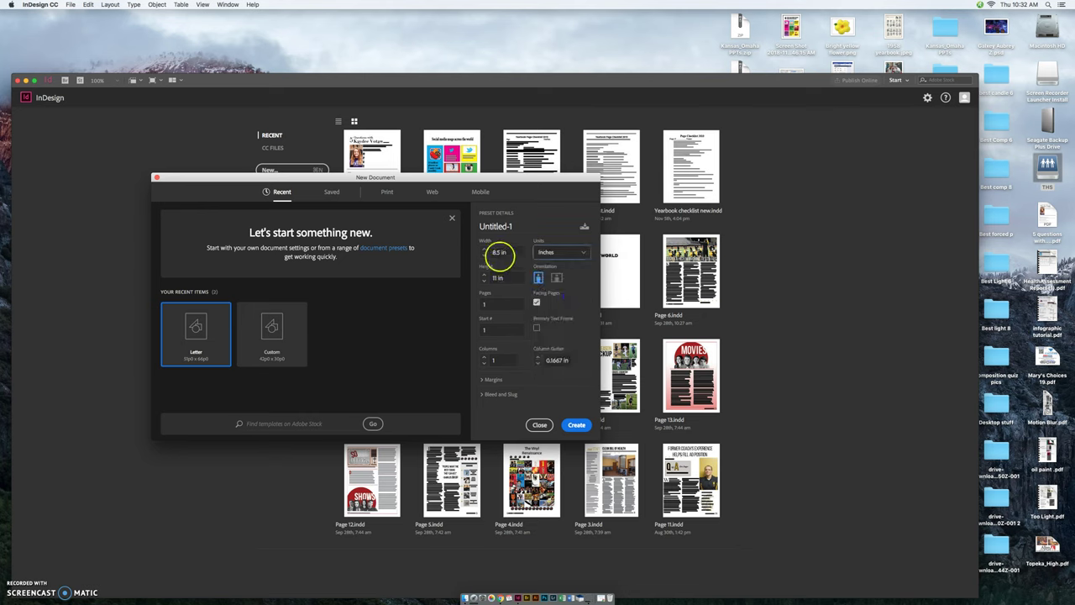
{"action": "left_click", "coordinate": [492, 252]}
{"action": "type", "text": "11in"}
{"action": "left_click", "coordinate": [493, 277]}
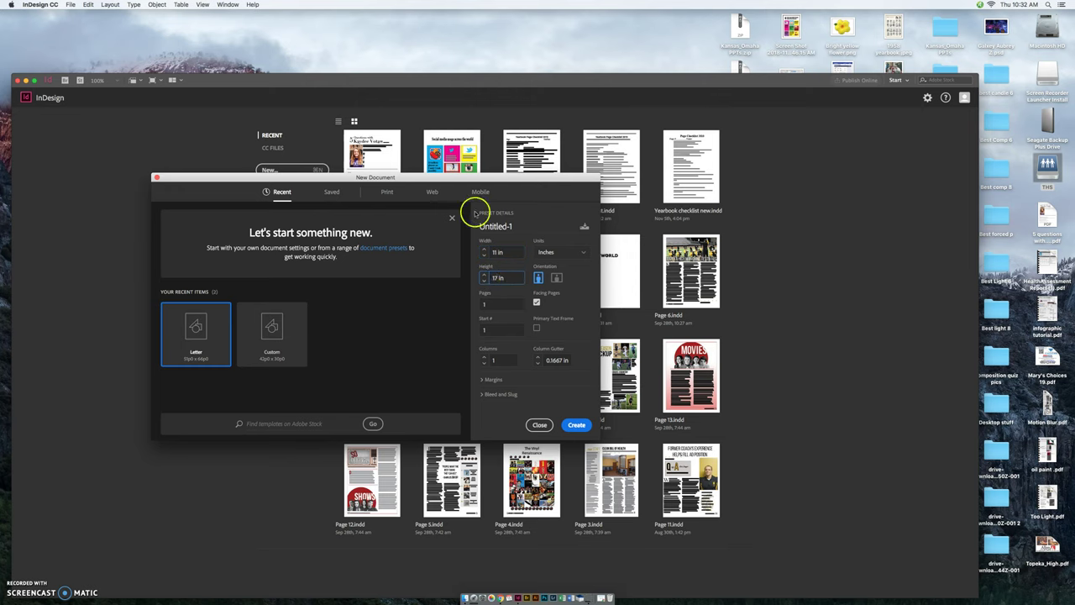
{"action": "left_click", "coordinate": [485, 358]}
{"action": "left_click", "coordinate": [575, 424]}
- Create the document, dock the Tools panel at left, and cycle its single, row and double-column layouts
{"action": "left_click", "coordinate": [575, 425]}
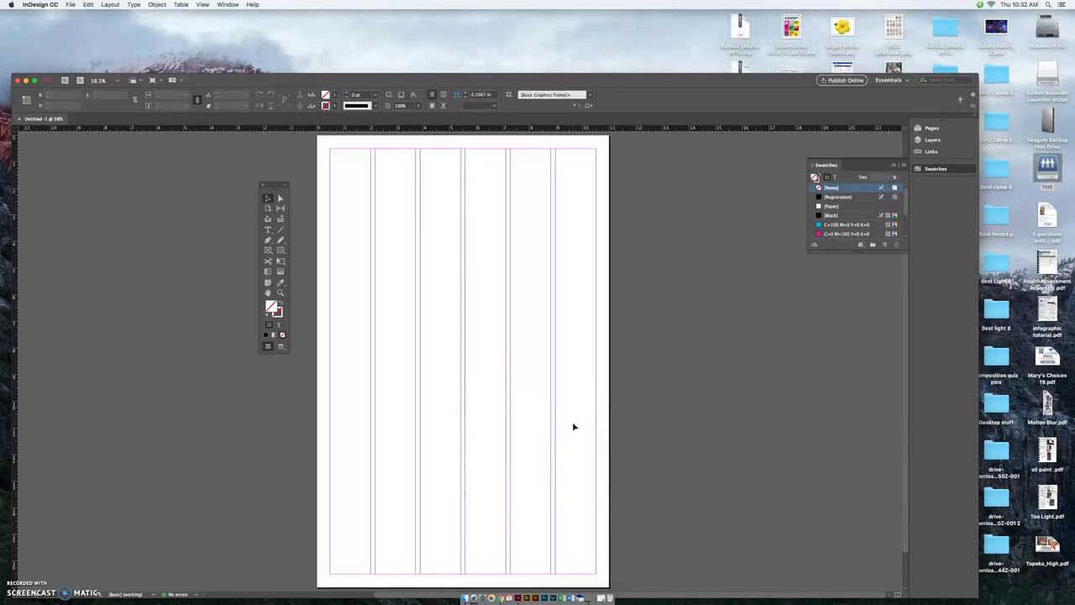
{"action": "left_click_drag", "start_coordinate": [274, 183], "coordinate": [254, 194]}
{"action": "left_click", "coordinate": [265, 194]}
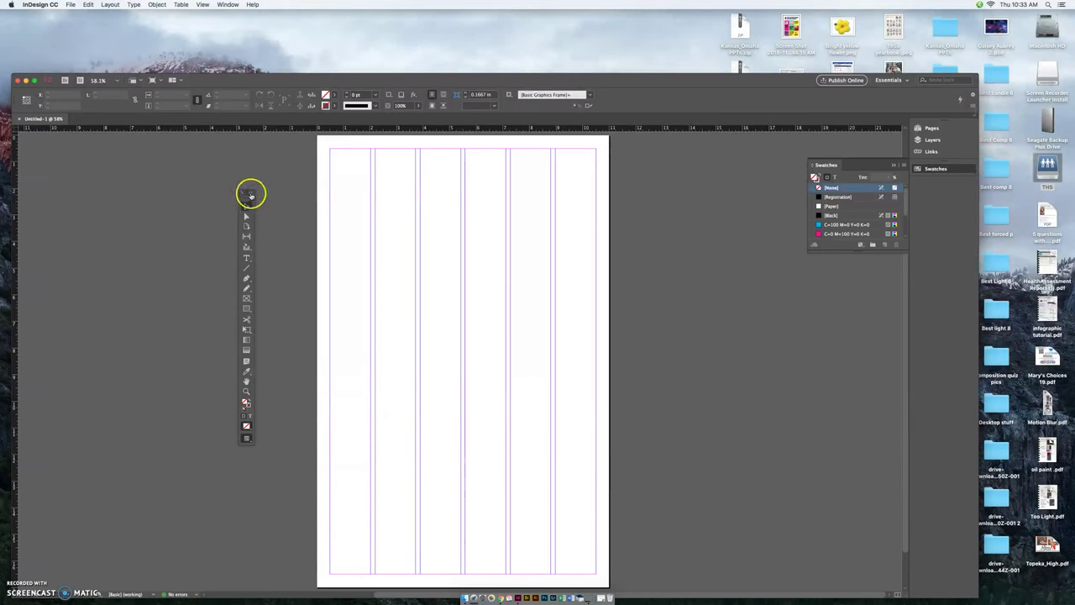
{"action": "left_click", "coordinate": [251, 194]}
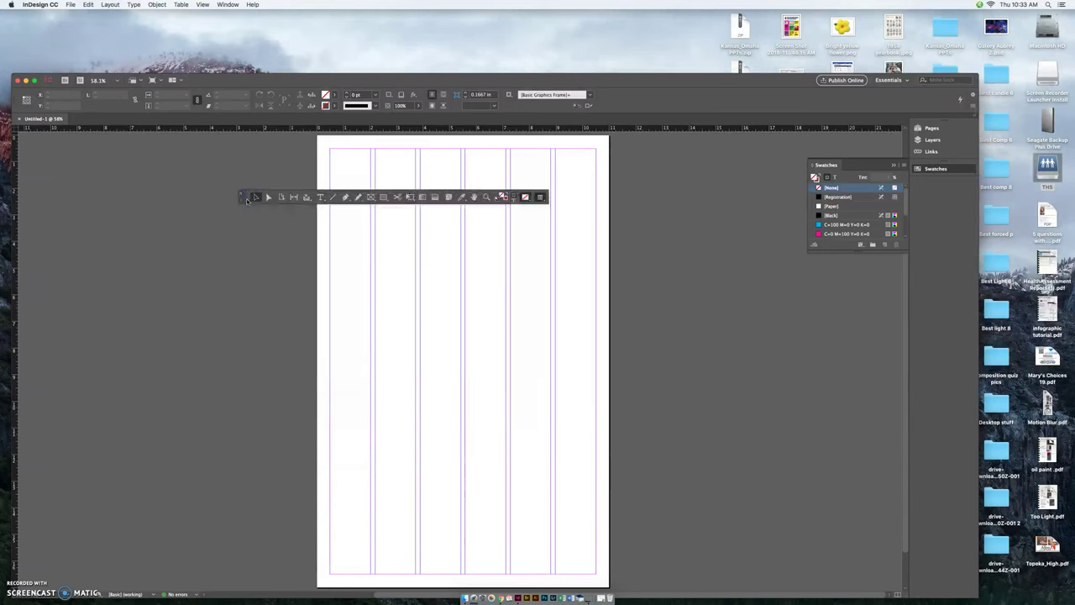
{"action": "left_click", "coordinate": [241, 200]}
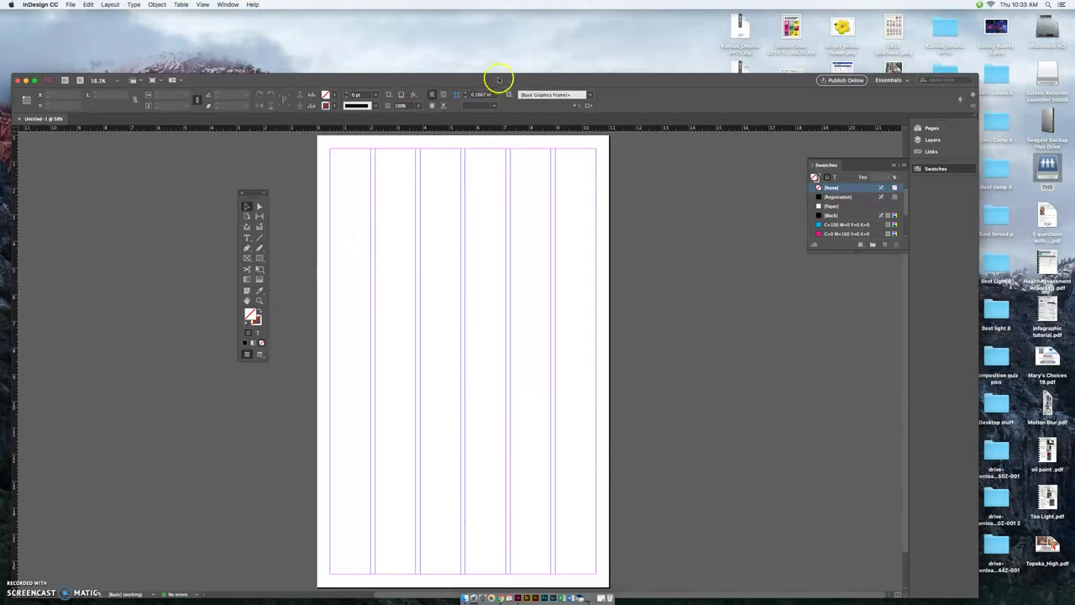
- Preview zoo page.png from THS > Journalism > Digital photo lessons > 11.15 Zoo page, then return to InDesign
{"action": "left_click_drag", "start_coordinate": [496, 77], "coordinate": [470, 48]}
{"action": "double_click", "coordinate": [1047, 166]}
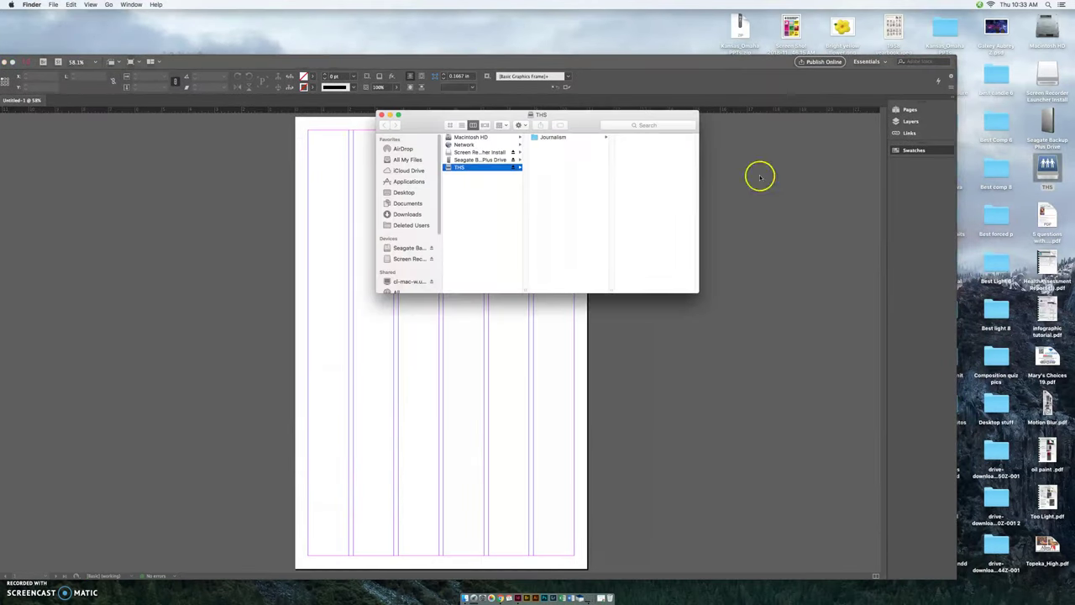
{"action": "left_click", "coordinate": [538, 138]}
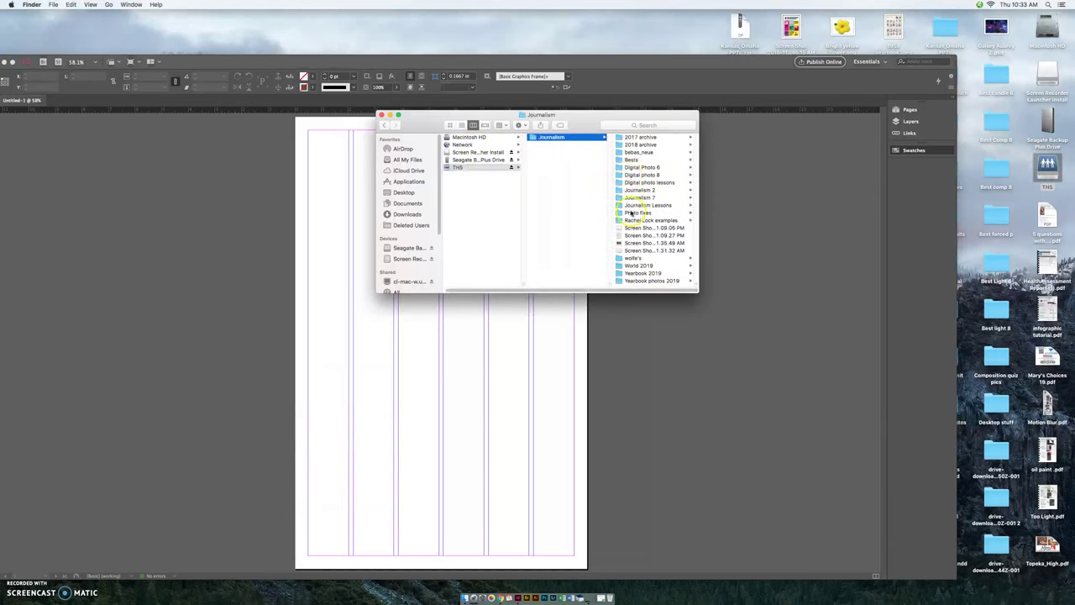
{"action": "left_click", "coordinate": [628, 183]}
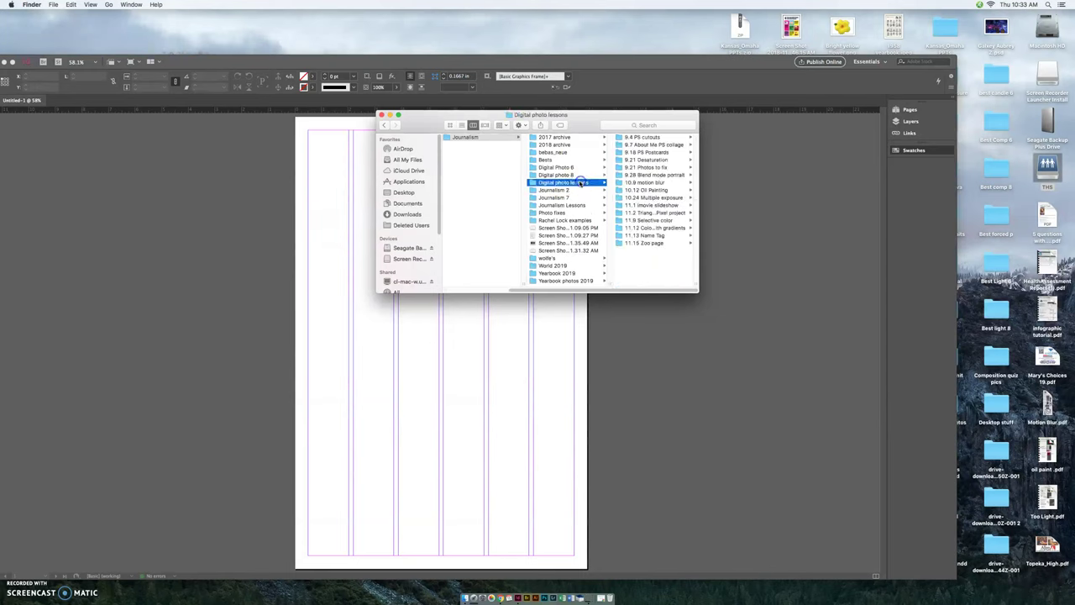
{"action": "left_click", "coordinate": [623, 242]}
{"action": "left_click", "coordinate": [628, 152]}
{"action": "key", "text": "space"}
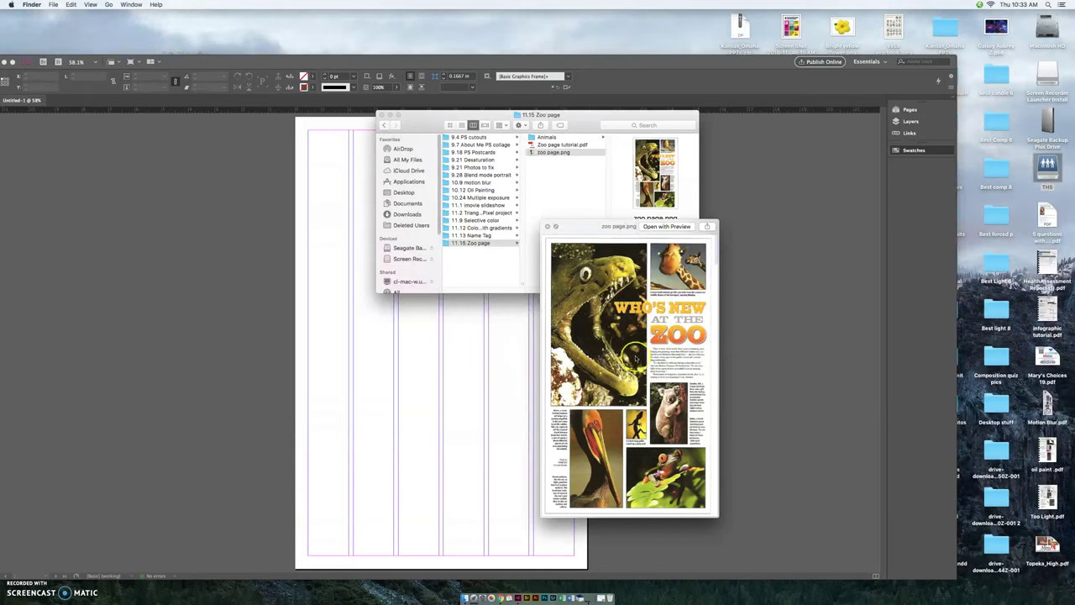
{"action": "key", "text": "space"}
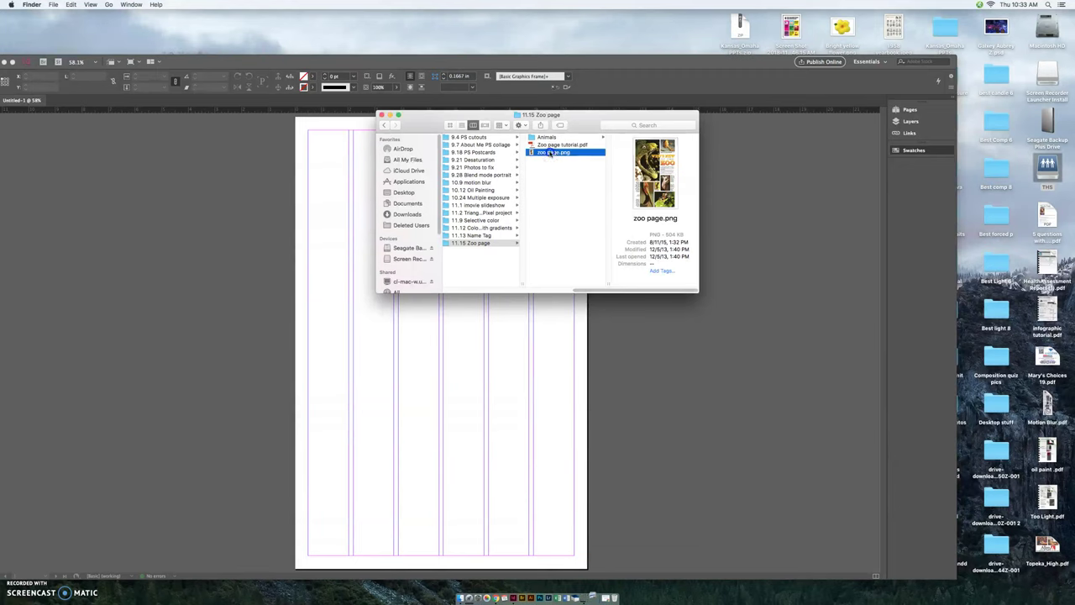
{"action": "key", "text": "super+q"}
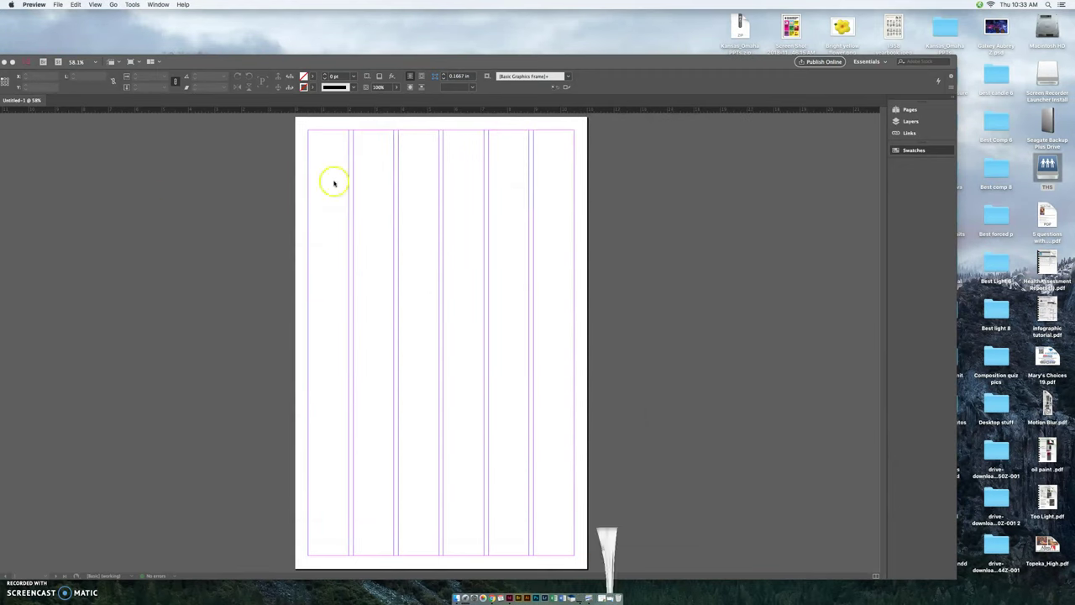
- Draw a picture frame from the top-left margin spanning four columns, then view the reference image
{"action": "left_click", "coordinate": [247, 259]}
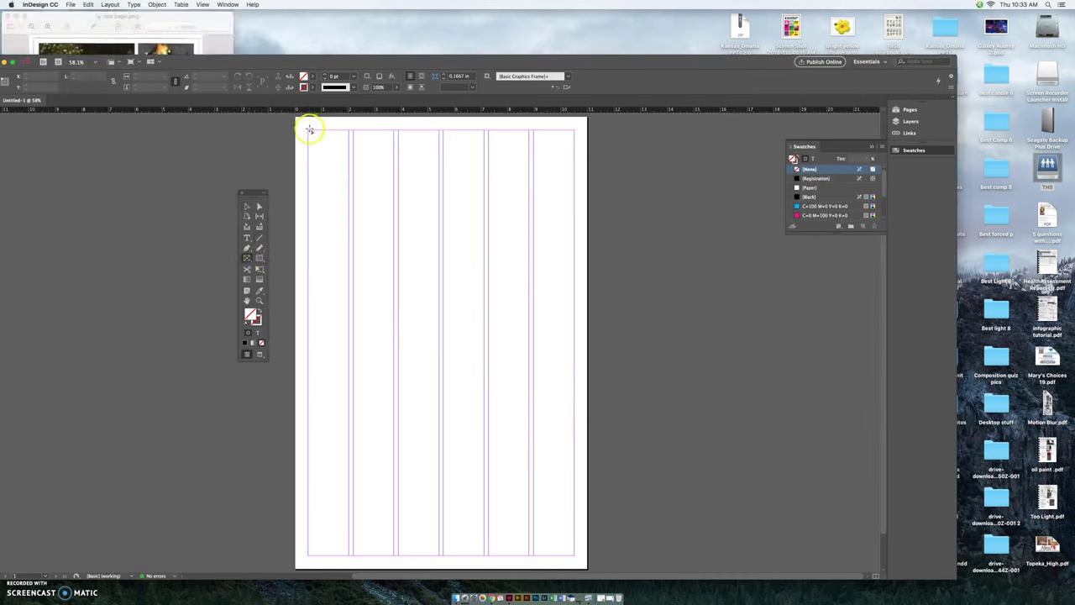
{"action": "left_click_drag", "start_coordinate": [309, 131], "coordinate": [483, 333]}
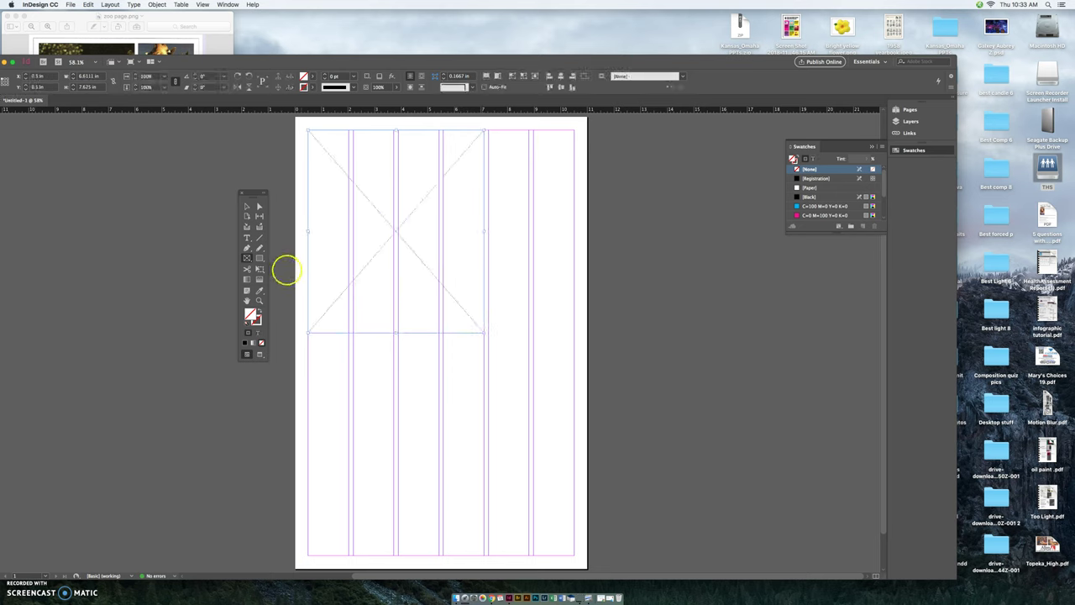
{"action": "left_click", "coordinate": [245, 205]}
{"action": "left_click", "coordinate": [322, 261]}
{"action": "left_click_drag", "start_coordinate": [448, 304], "coordinate": [391, 297]}
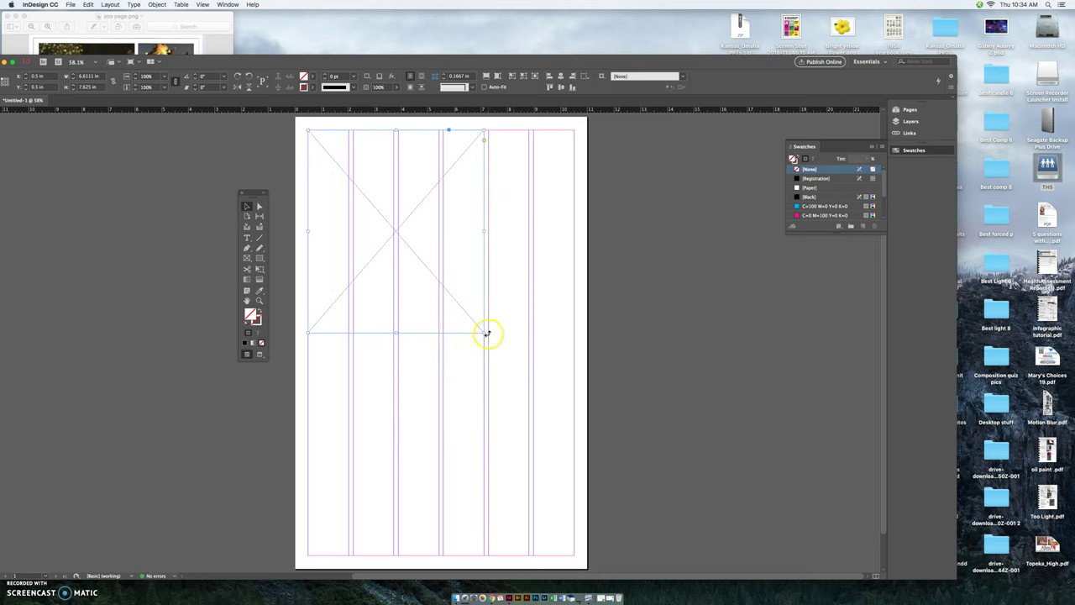
{"action": "mouse_move", "coordinate": [485, 331]}
{"action": "left_mouse_down"}
{"action": "mouse_move", "coordinate": [458, 312]}
{"action": "mouse_move", "coordinate": [483, 332]}
{"action": "left_mouse_up"}
{"action": "left_click", "coordinate": [178, 48]}
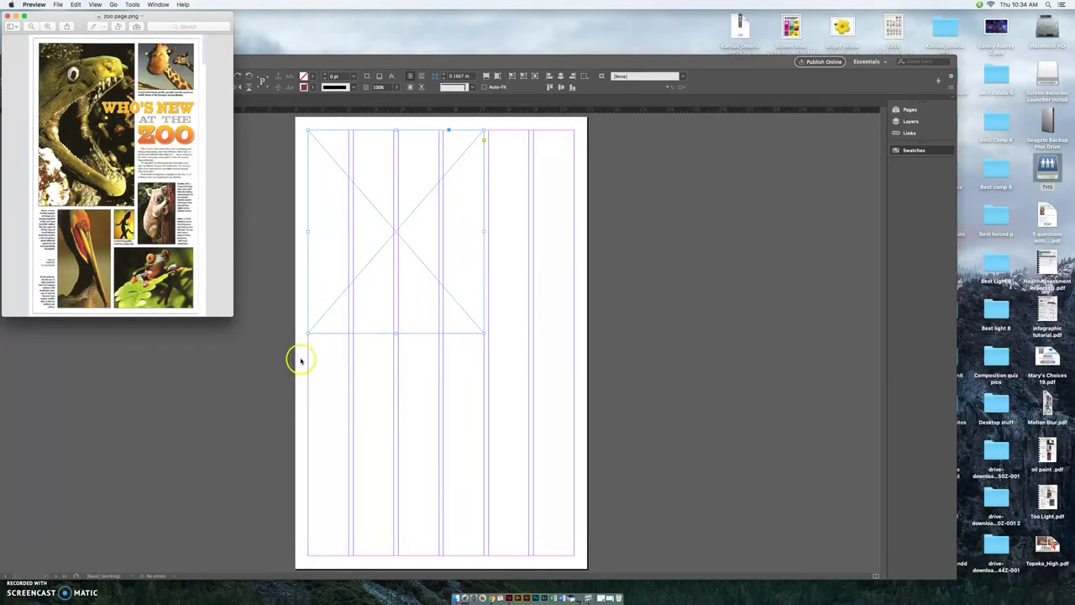
- Draw picture frames in the lower section of the page
{"action": "left_click", "coordinate": [355, 367]}
{"action": "left_click", "coordinate": [247, 257]}
{"action": "left_click_drag", "start_coordinate": [355, 349], "coordinate": [438, 526]}
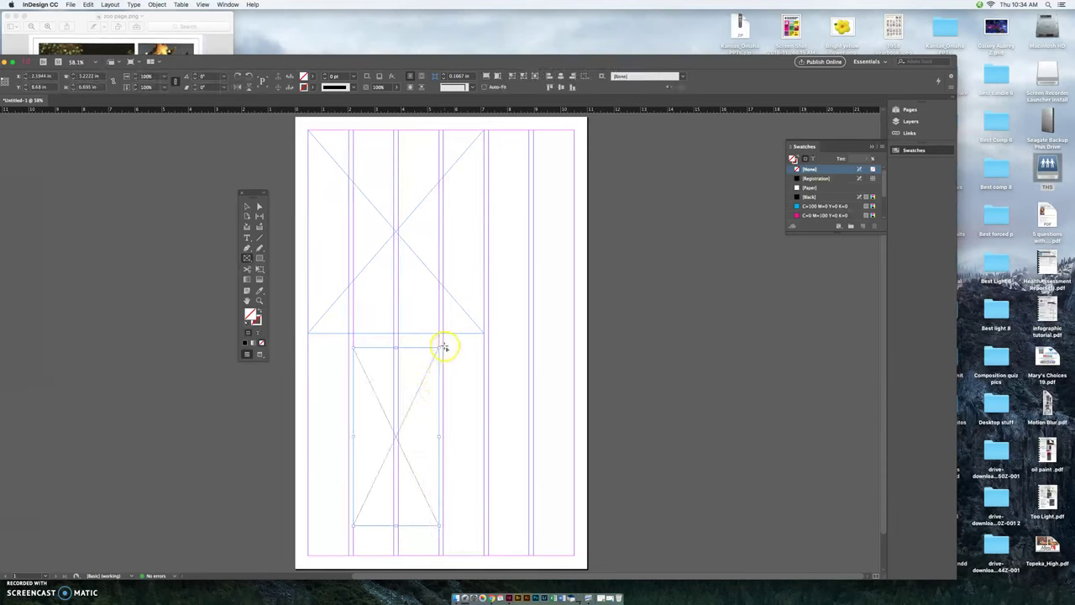
{"action": "left_click_drag", "start_coordinate": [443, 346], "coordinate": [574, 536]}
{"action": "left_click", "coordinate": [357, 313]}
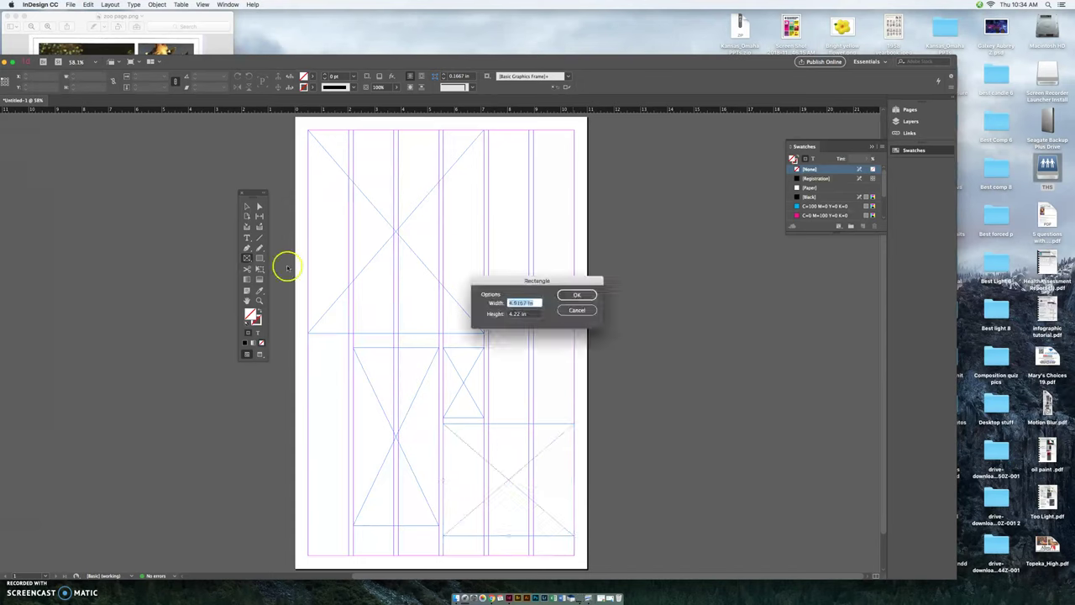
{"action": "left_click", "coordinate": [573, 297]}
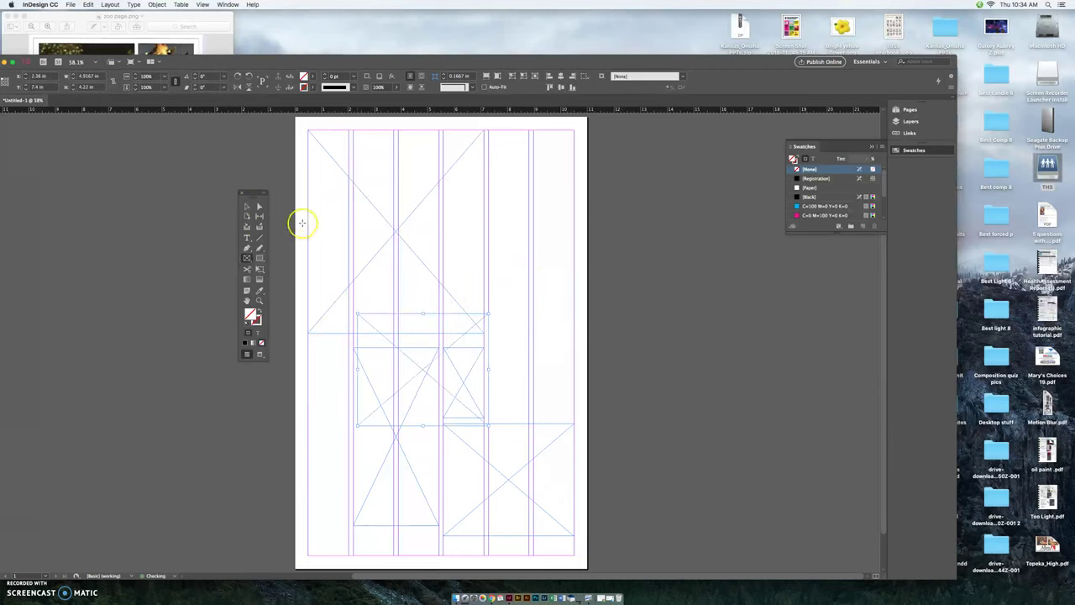
- Delete the extra overlapping frame and extend the tall lower frame to the bottom margin
{"action": "left_click", "coordinate": [246, 206]}
{"action": "left_click", "coordinate": [403, 341]}
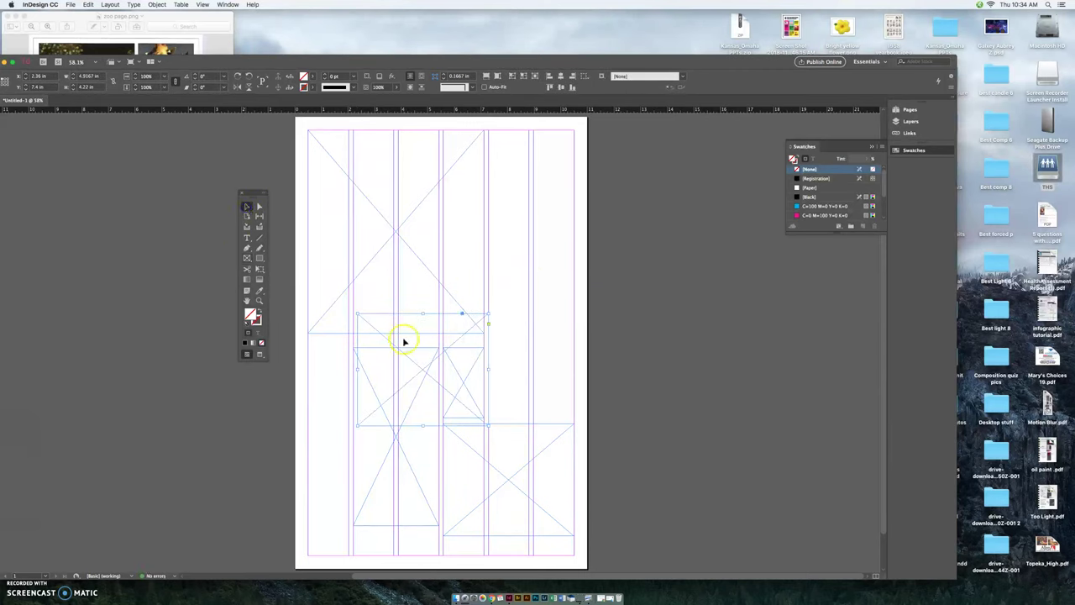
{"action": "key", "text": "Delete"}
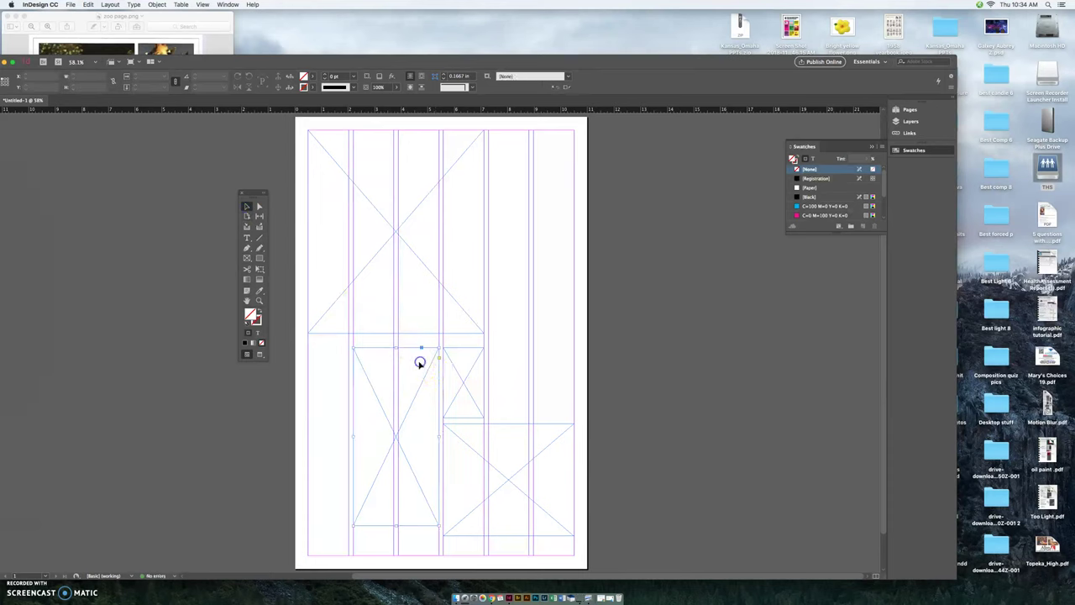
{"action": "left_click", "coordinate": [422, 360]}
{"action": "left_click_drag", "start_coordinate": [396, 525], "coordinate": [395, 535]}
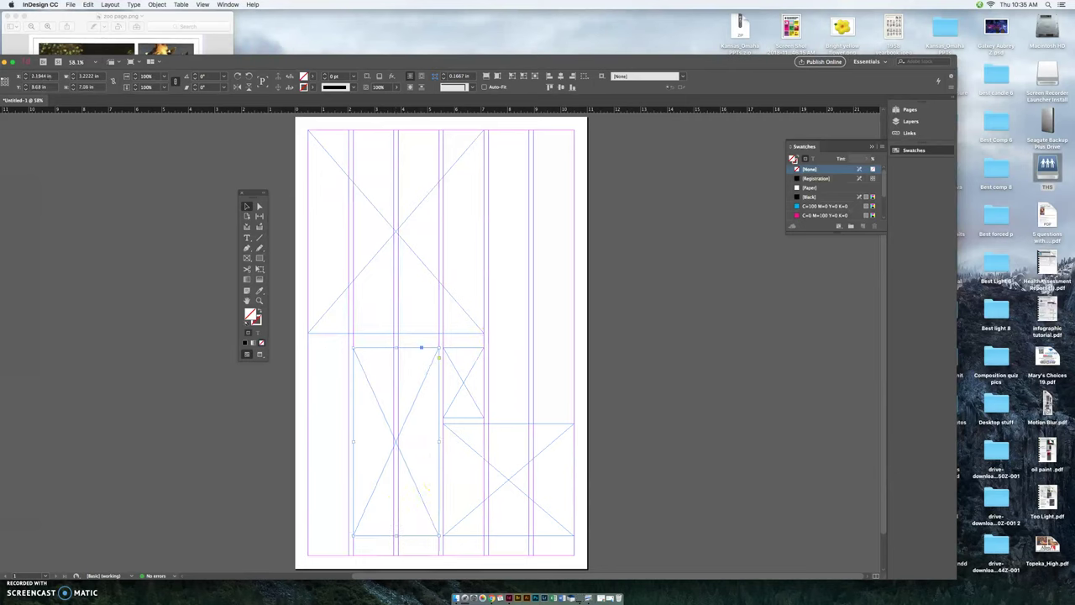
{"action": "left_click", "coordinate": [147, 35]}
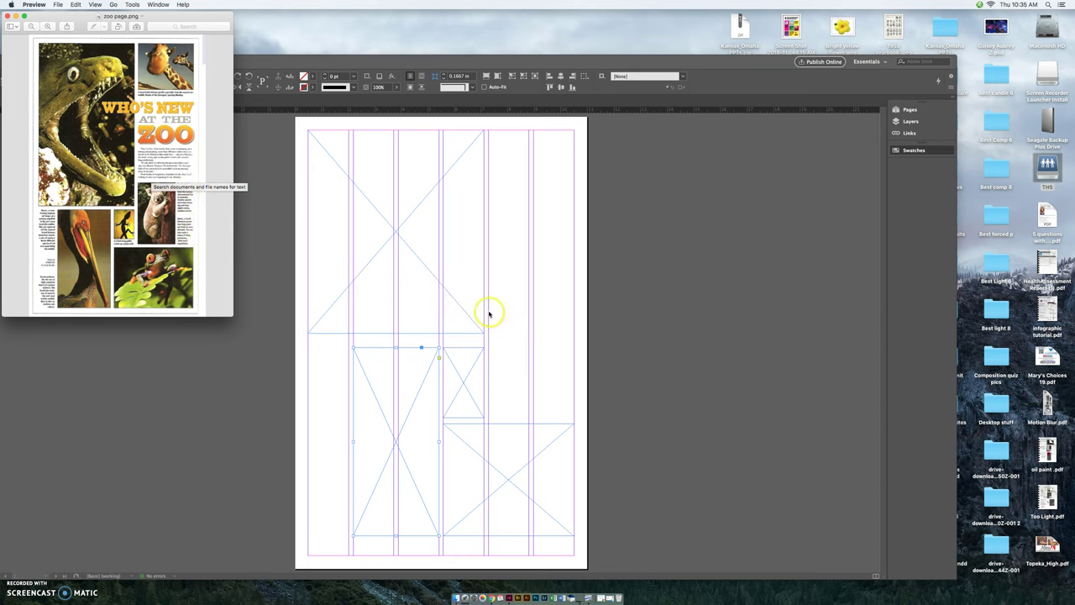
- Draw two image frames in the right column, one mid-way down and one at the top
{"action": "left_click", "coordinate": [489, 313]}
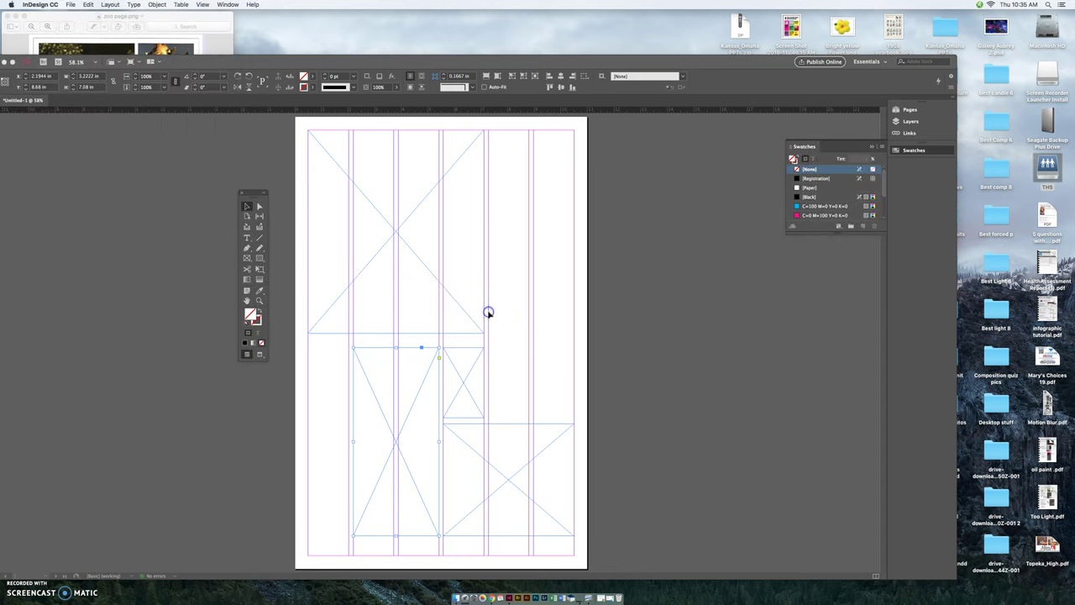
{"action": "left_click", "coordinate": [249, 259]}
{"action": "left_click_drag", "start_coordinate": [489, 300], "coordinate": [574, 417]}
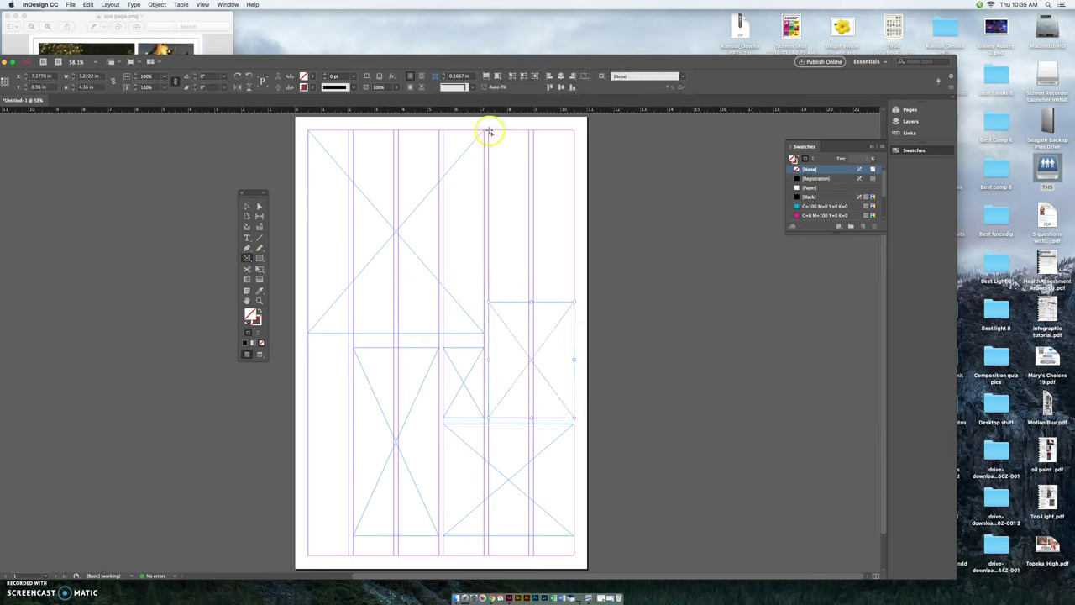
{"action": "left_click_drag", "start_coordinate": [489, 132], "coordinate": [575, 199]}
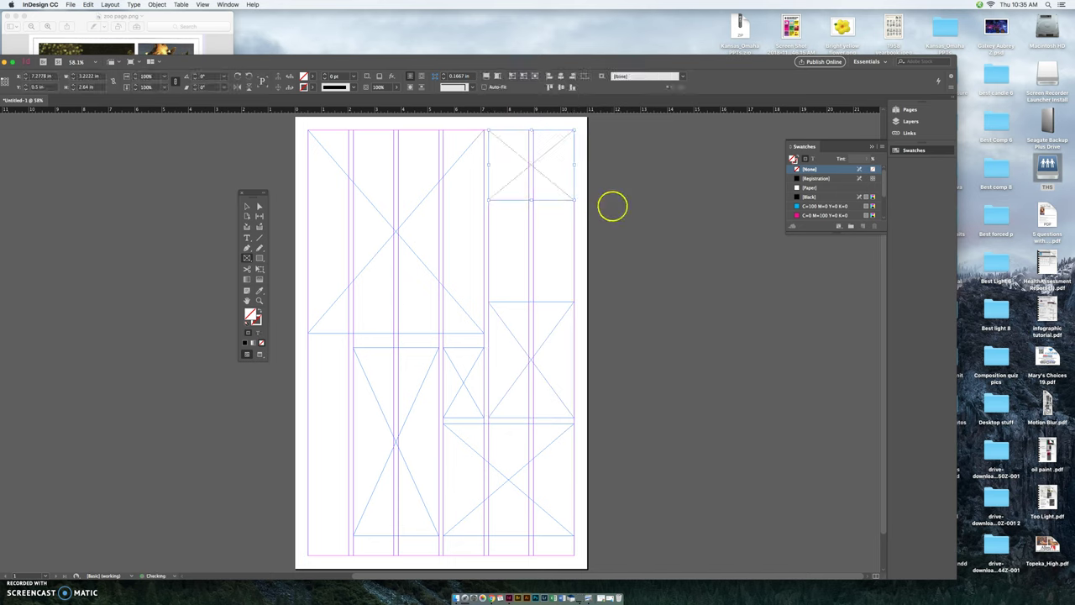
- Lengthen the large top-left frame downward to 8 in tall
{"action": "left_click", "coordinate": [248, 207]}
{"action": "left_click", "coordinate": [449, 174]}
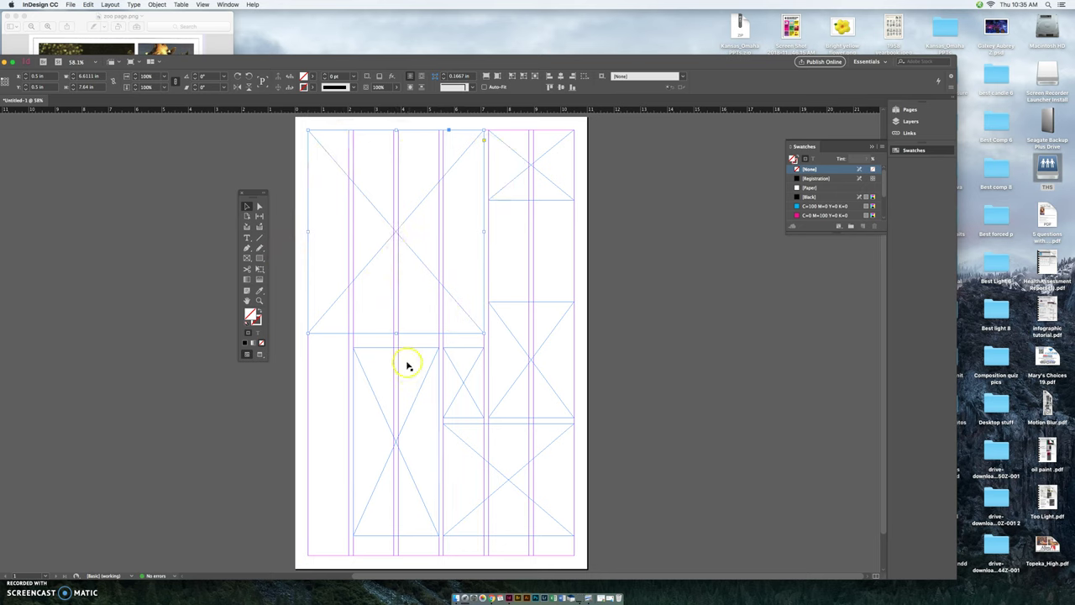
{"action": "left_click_drag", "start_coordinate": [395, 333], "coordinate": [395, 343]}
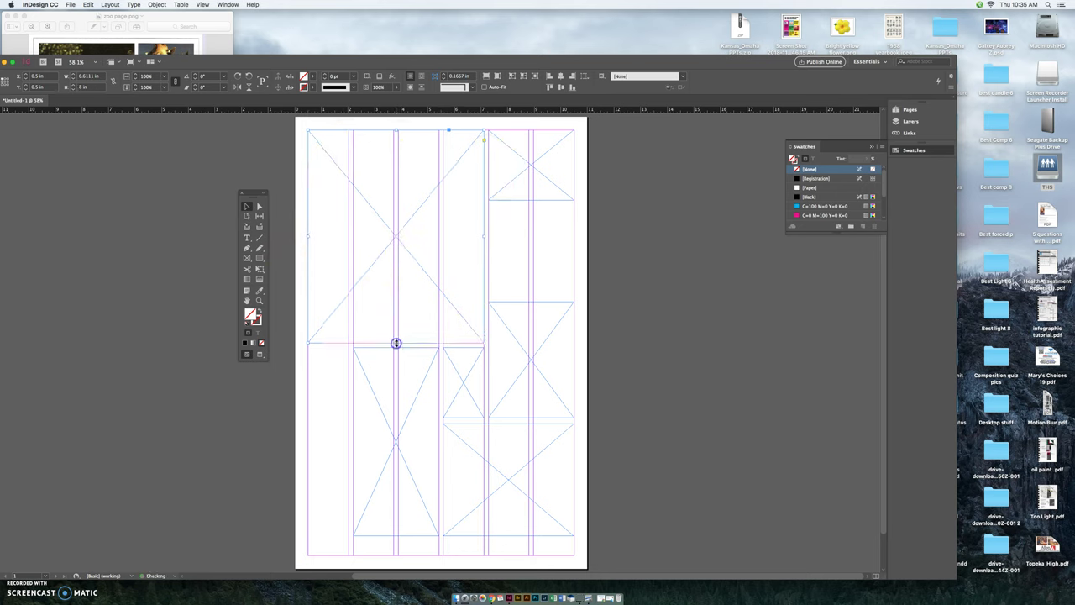
- Choose File > Place and browse to ths > Journalism > Digital photo lessons > 11.15 Zoo page > Animals
{"action": "left_click", "coordinate": [71, 5]}
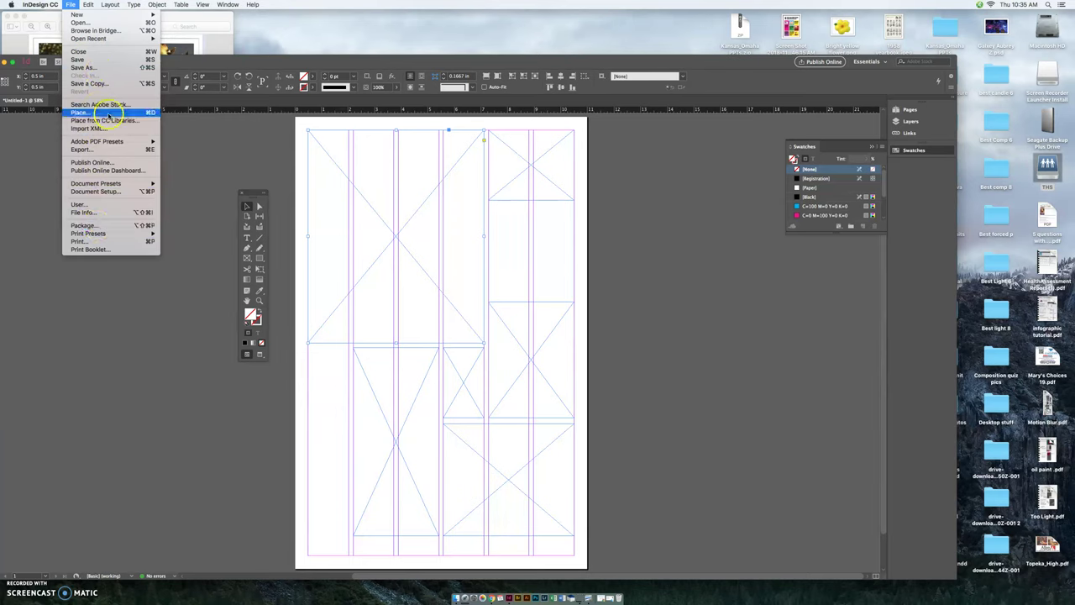
{"action": "left_click", "coordinate": [109, 113]}
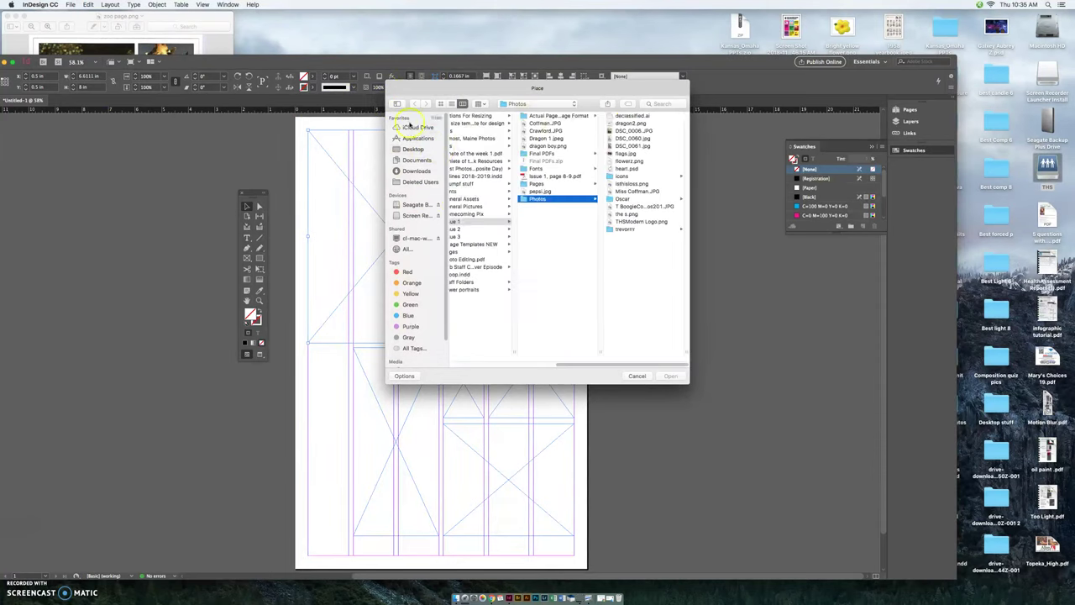
{"action": "left_click", "coordinate": [412, 238]}
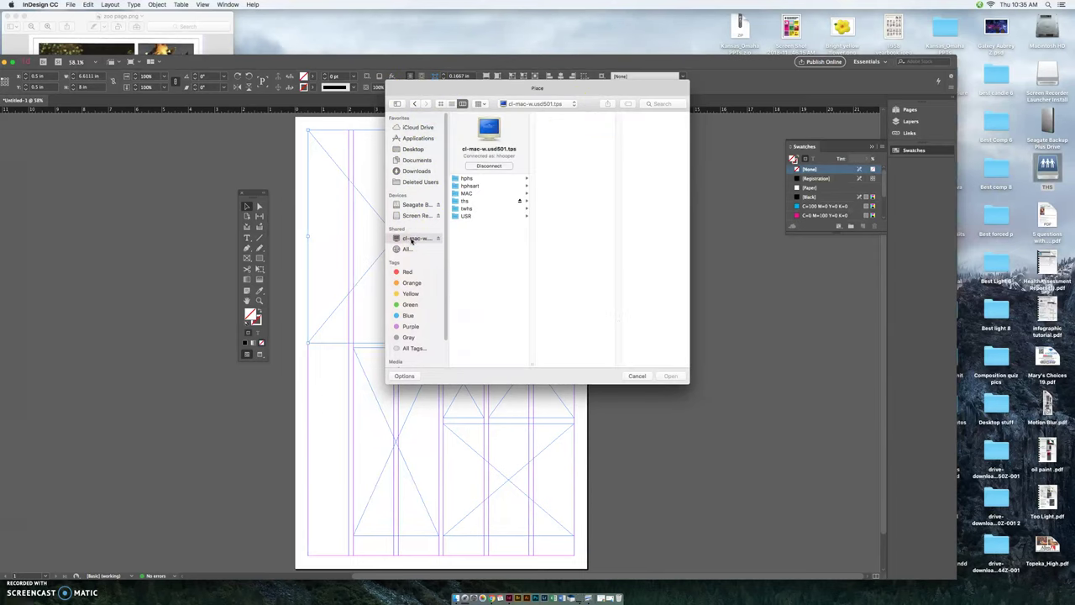
{"action": "left_click", "coordinate": [456, 202]}
{"action": "left_click", "coordinate": [588, 116]}
{"action": "left_click", "coordinate": [627, 160]}
{"action": "left_click", "coordinate": [626, 221]}
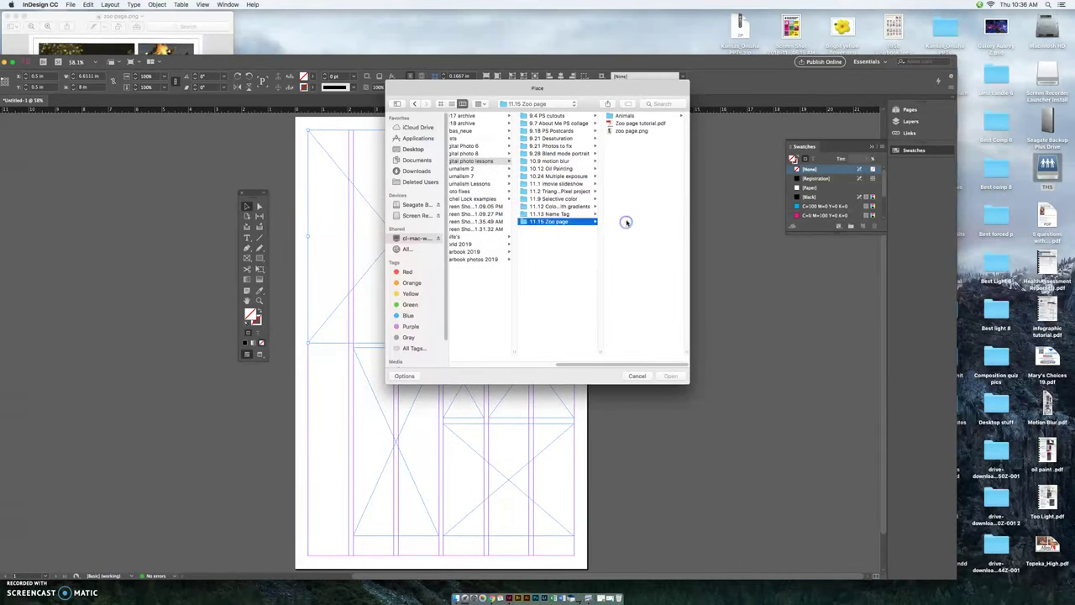
{"action": "left_click", "coordinate": [621, 116]}
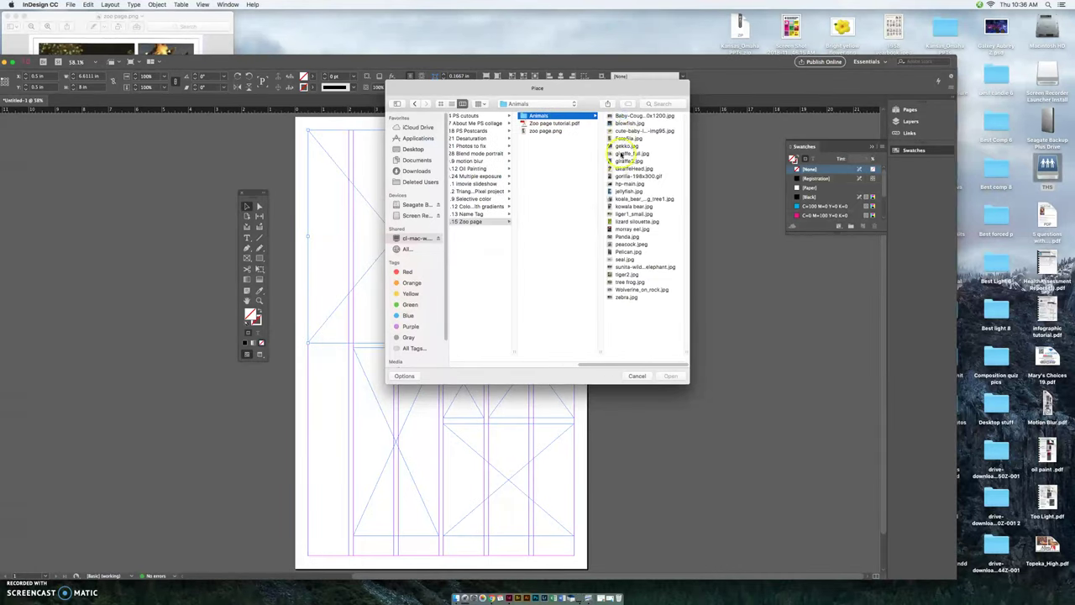
- Preview the animal photos against the reference and select morray eel.jpg
{"action": "left_click", "coordinate": [628, 154]}
{"action": "left_click", "coordinate": [546, 215]}
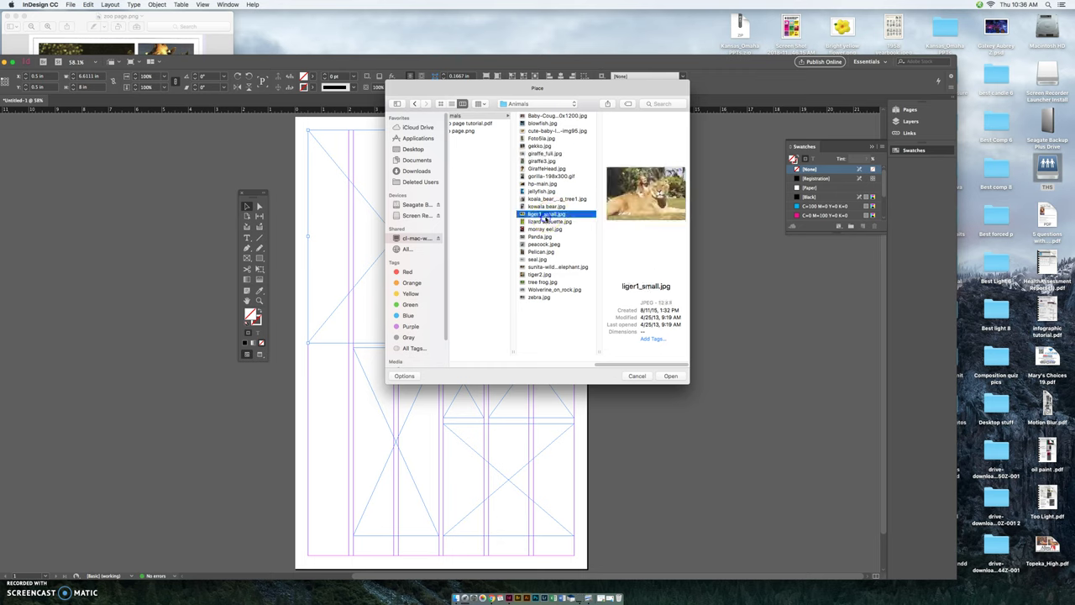
{"action": "left_click", "coordinate": [541, 230]}
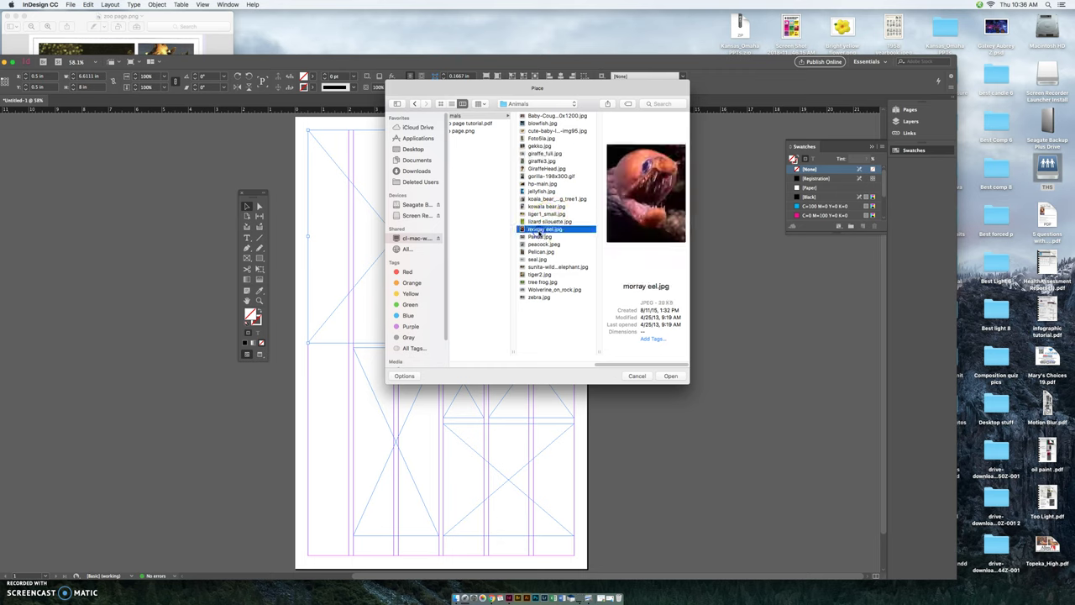
{"action": "left_click", "coordinate": [152, 31]}
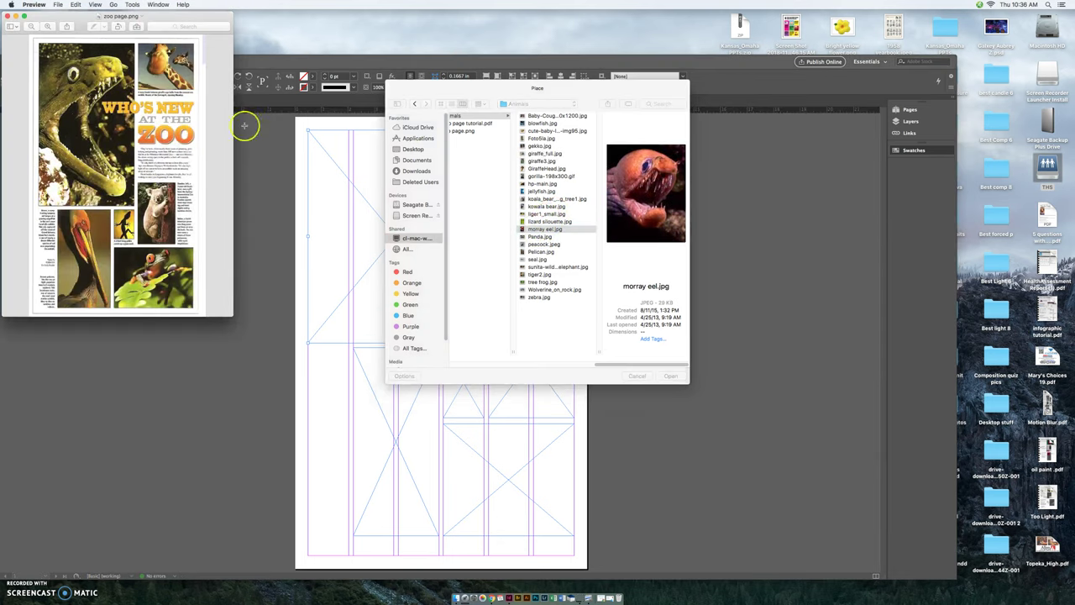
{"action": "left_click", "coordinate": [535, 235]}
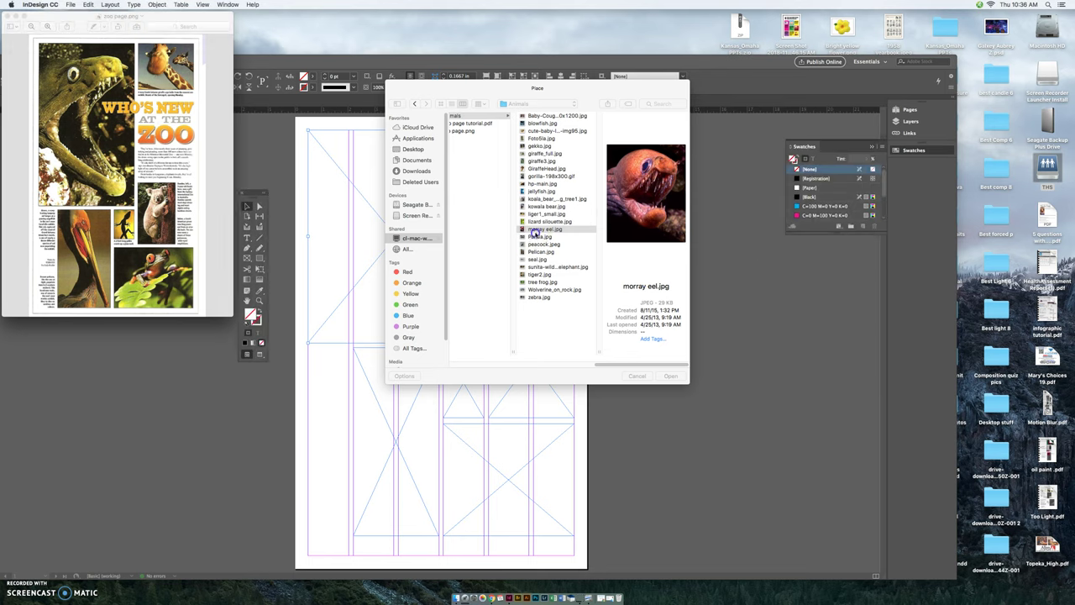
{"action": "key", "text": "space"}
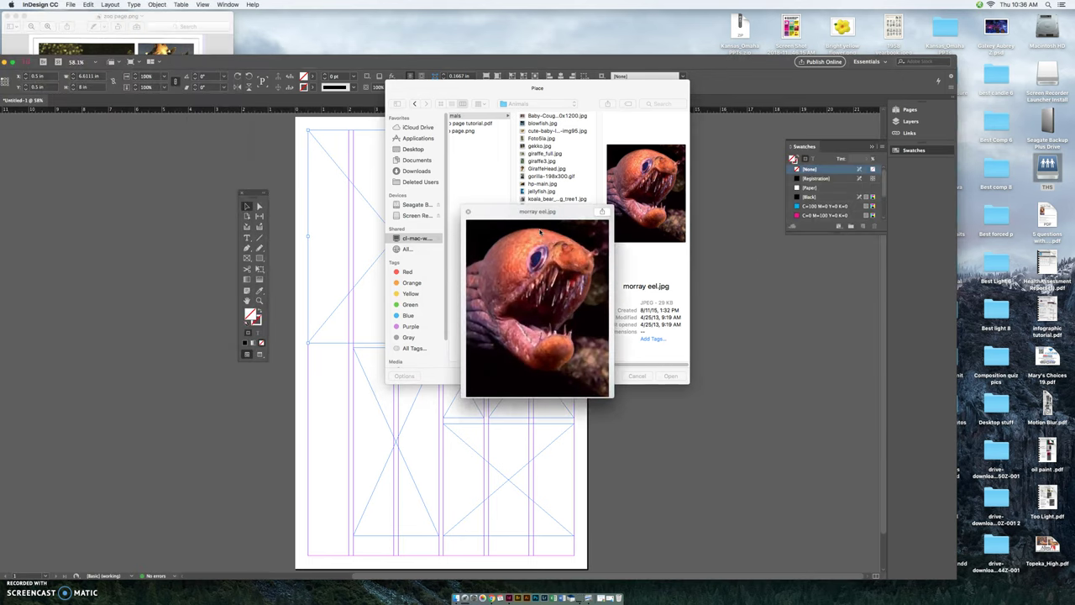
{"action": "key", "text": "space"}
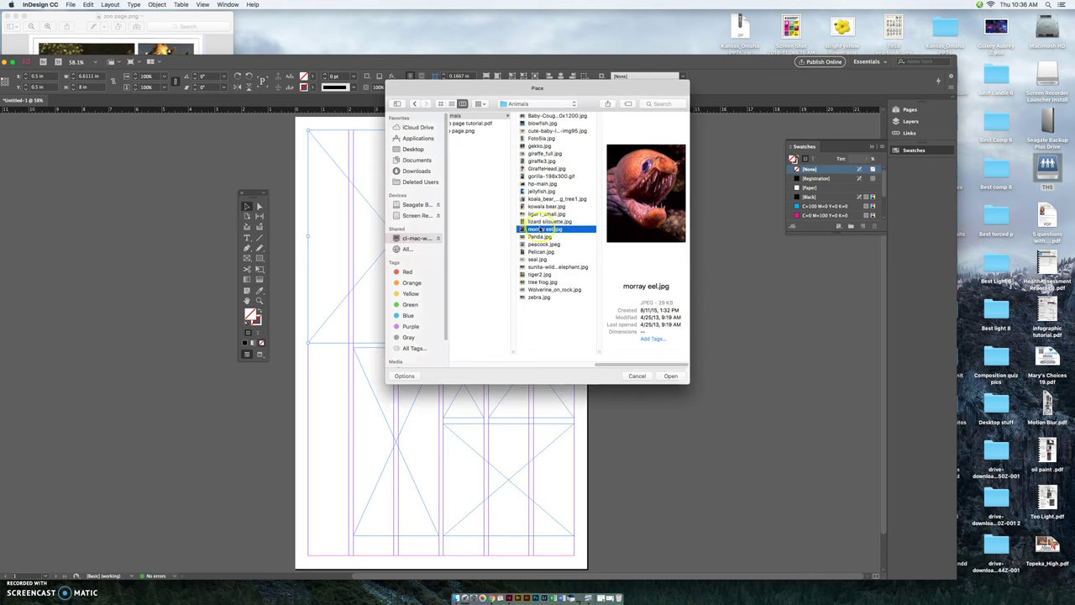
{"action": "left_click_drag", "start_coordinate": [497, 87], "coordinate": [603, 101]}
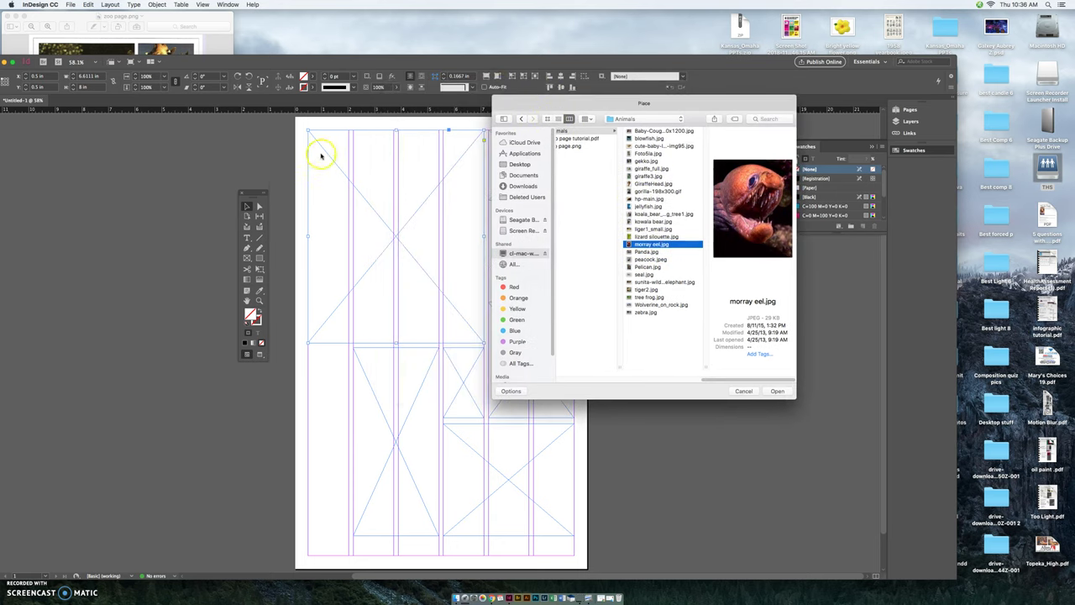
{"action": "left_click", "coordinate": [640, 267]}
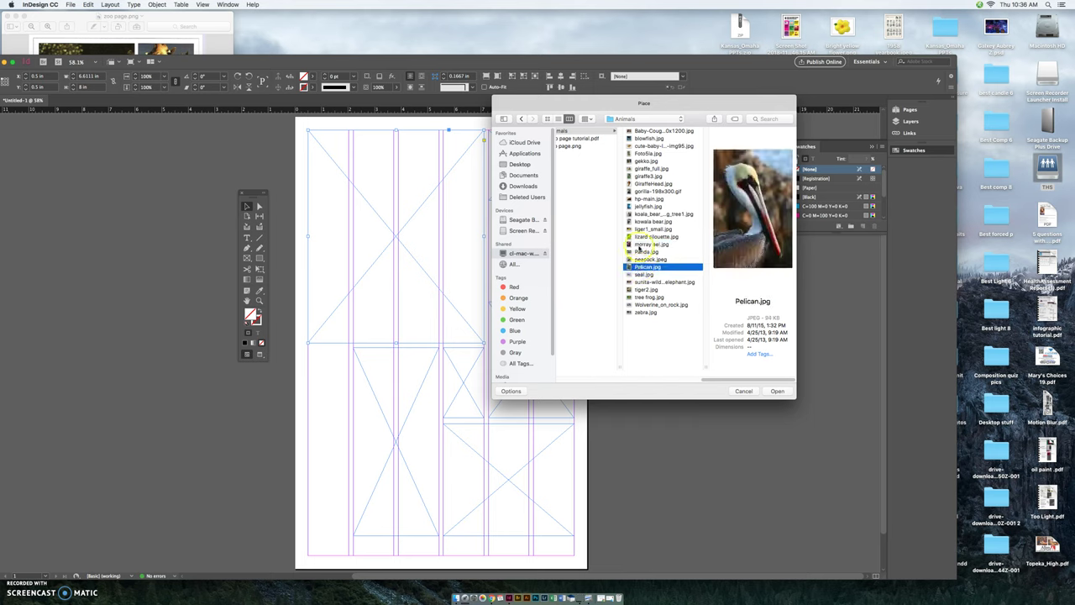
{"action": "left_click", "coordinate": [648, 176]}
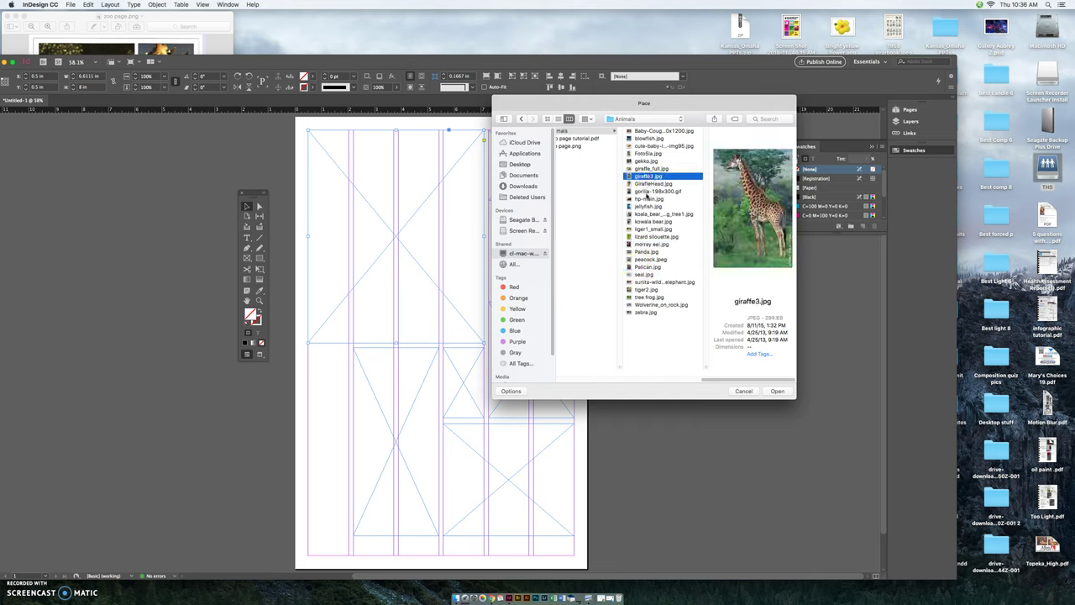
{"action": "left_click", "coordinate": [649, 199]}
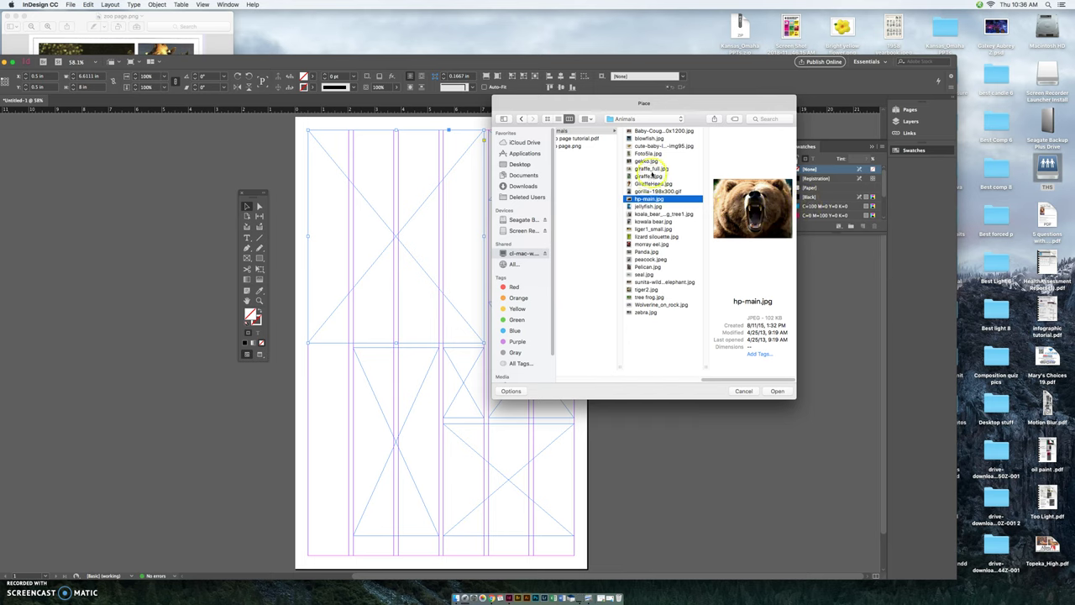
{"action": "left_click", "coordinate": [643, 244]}
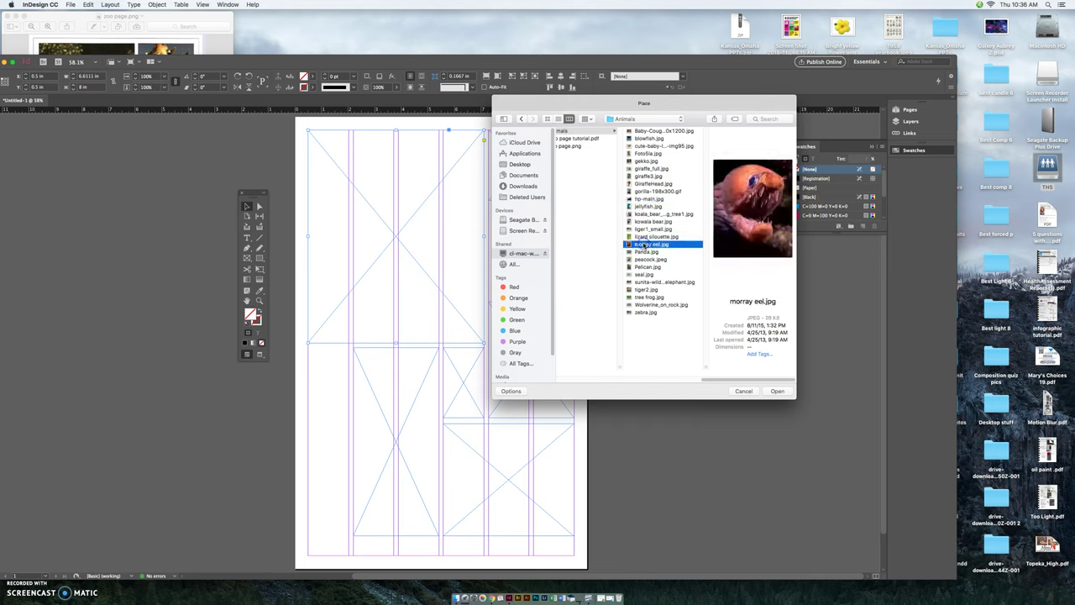
- Place the eel photo in the top-left frame and apply Fitting > Fill Frame Proportionally
{"action": "left_click", "coordinate": [774, 393]}
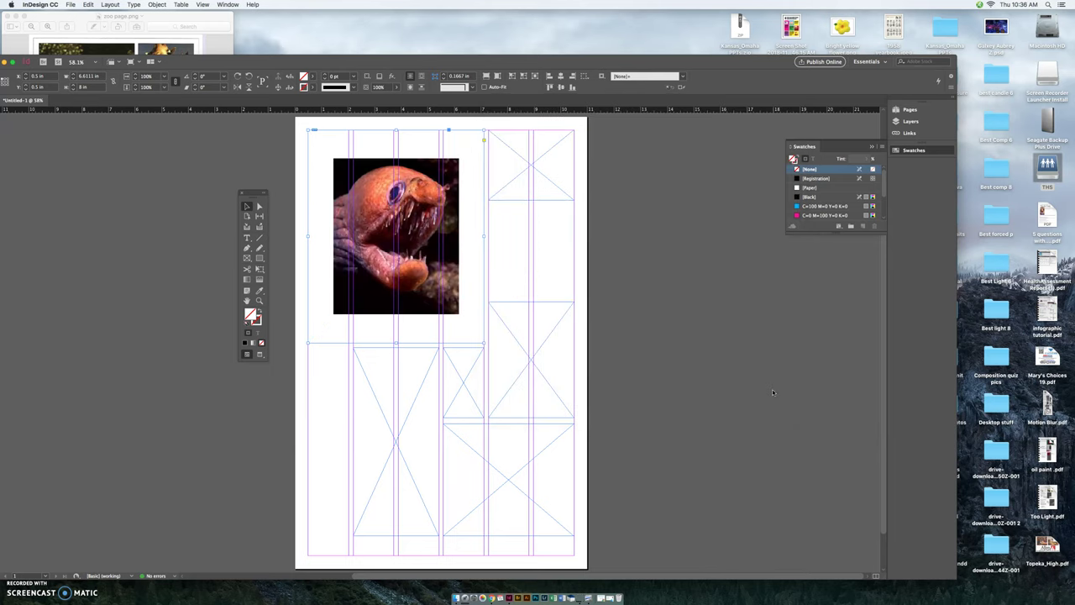
{"action": "left_click", "coordinate": [152, 5]}
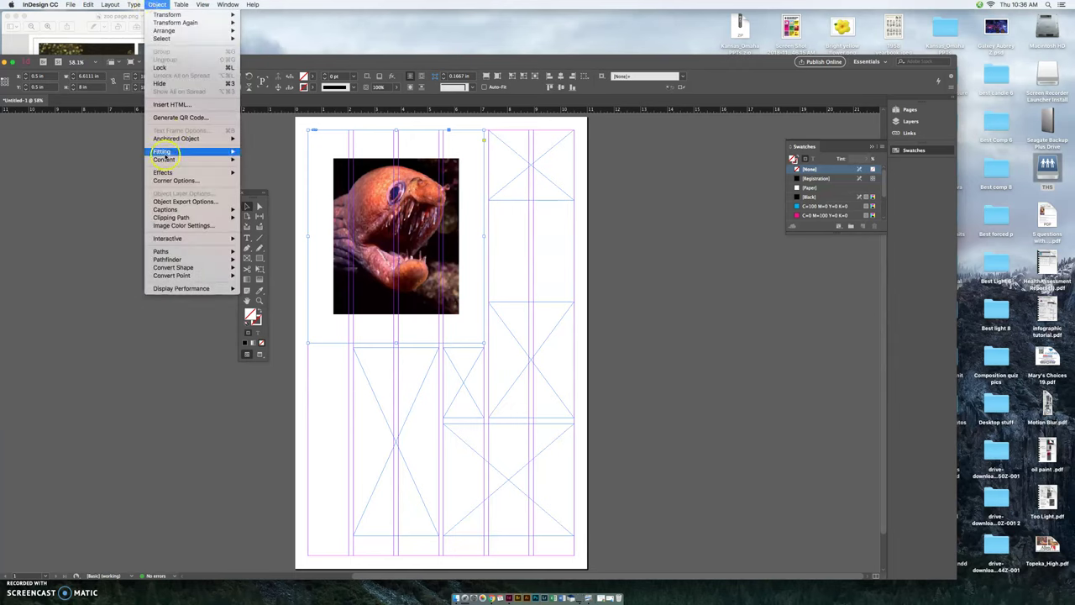
{"action": "mouse_move", "coordinate": [202, 151]}
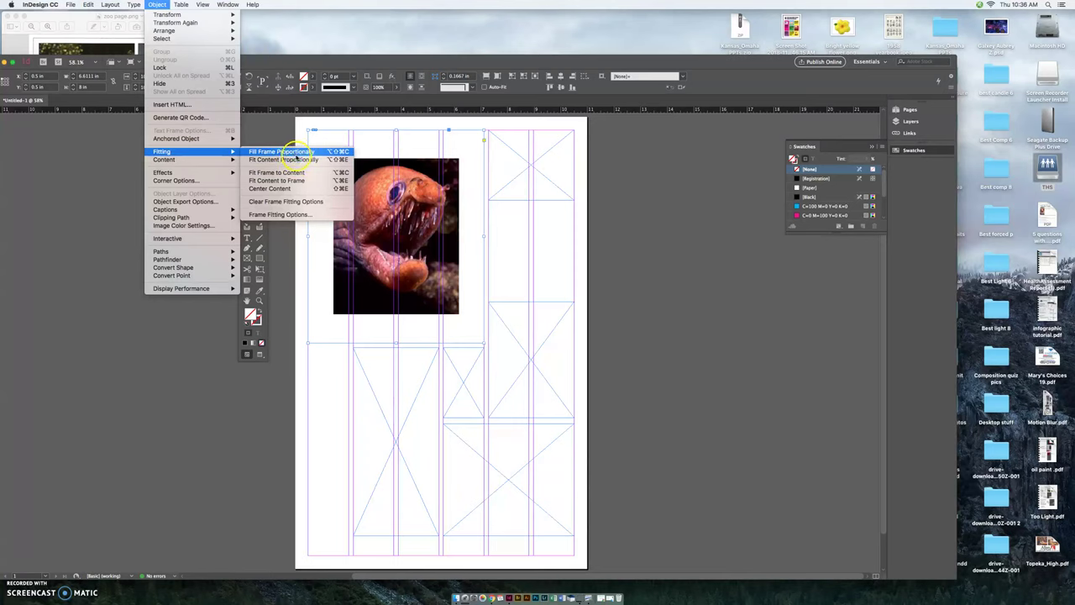
{"action": "left_click", "coordinate": [297, 152]}
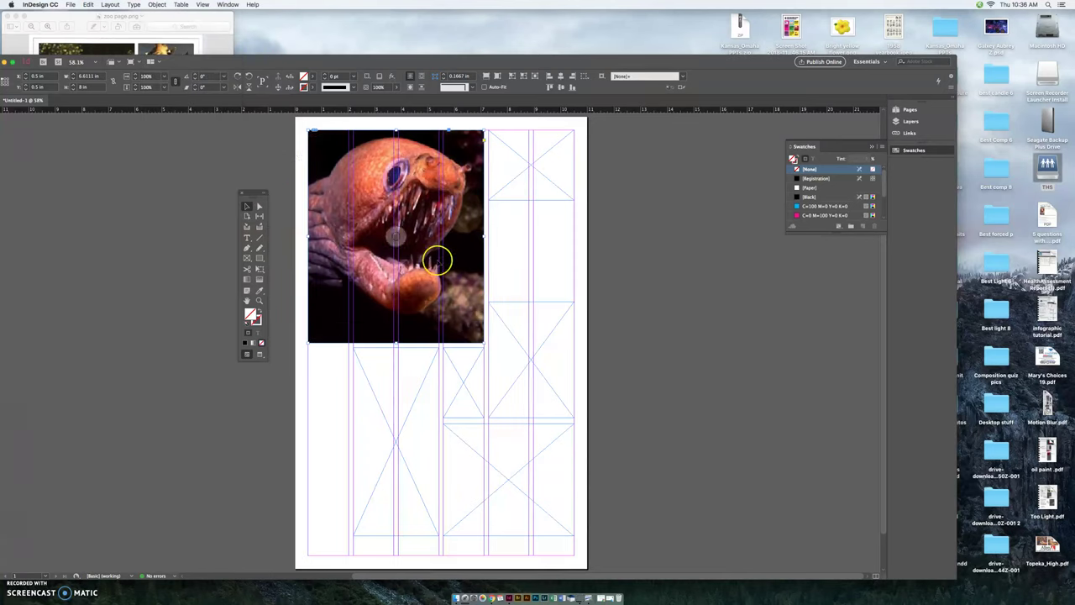
- Nudge the eel photo slightly within its frame using the content grabber
{"action": "left_click_drag", "start_coordinate": [398, 241], "coordinate": [399, 242]}
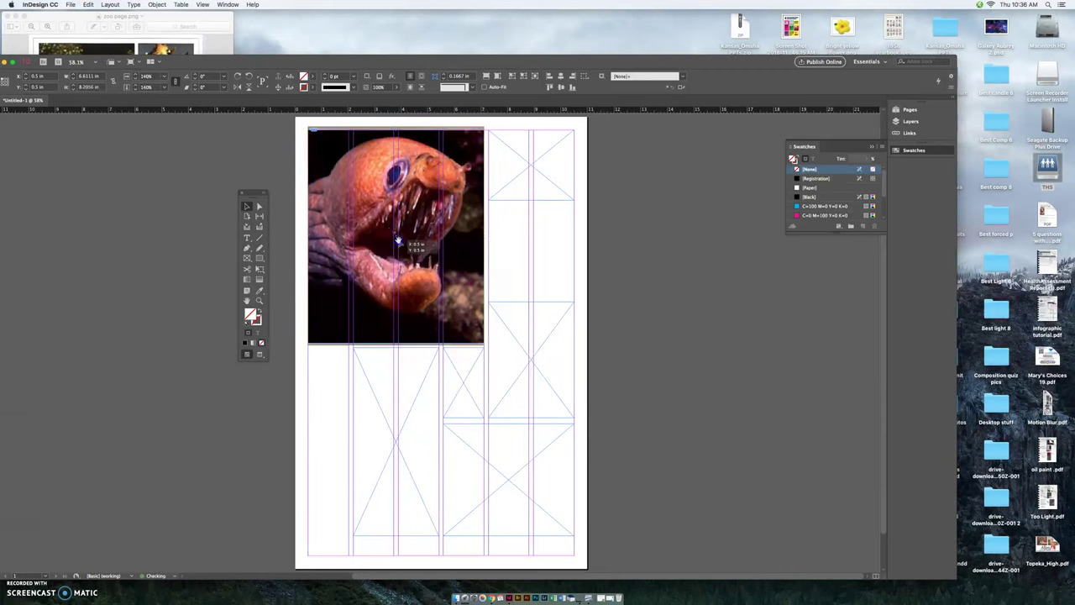
{"action": "left_click_drag", "start_coordinate": [398, 242], "coordinate": [399, 244]}
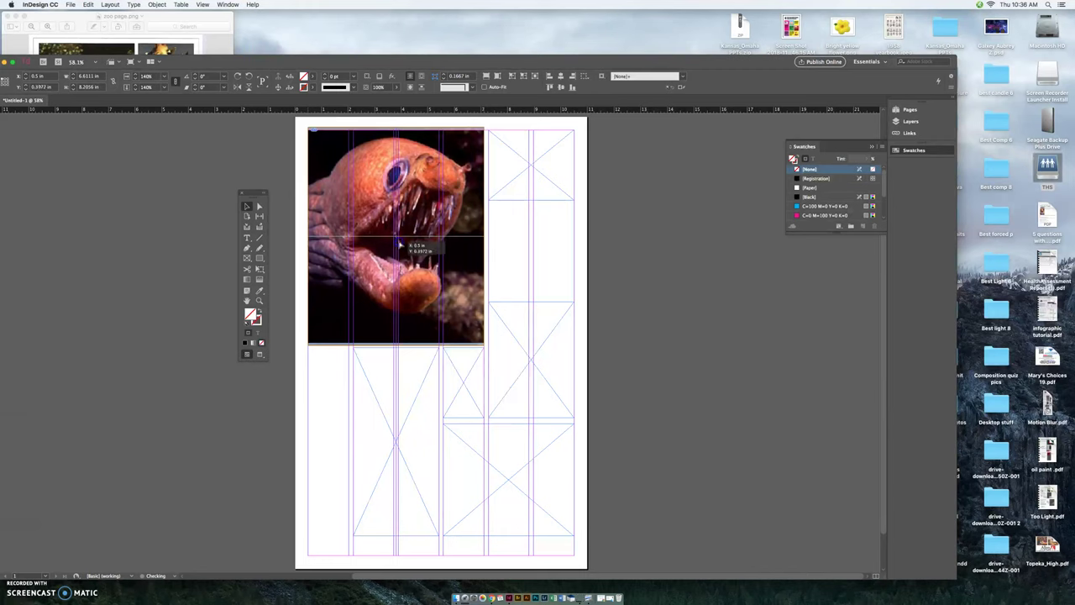
{"action": "left_click", "coordinate": [396, 133]}
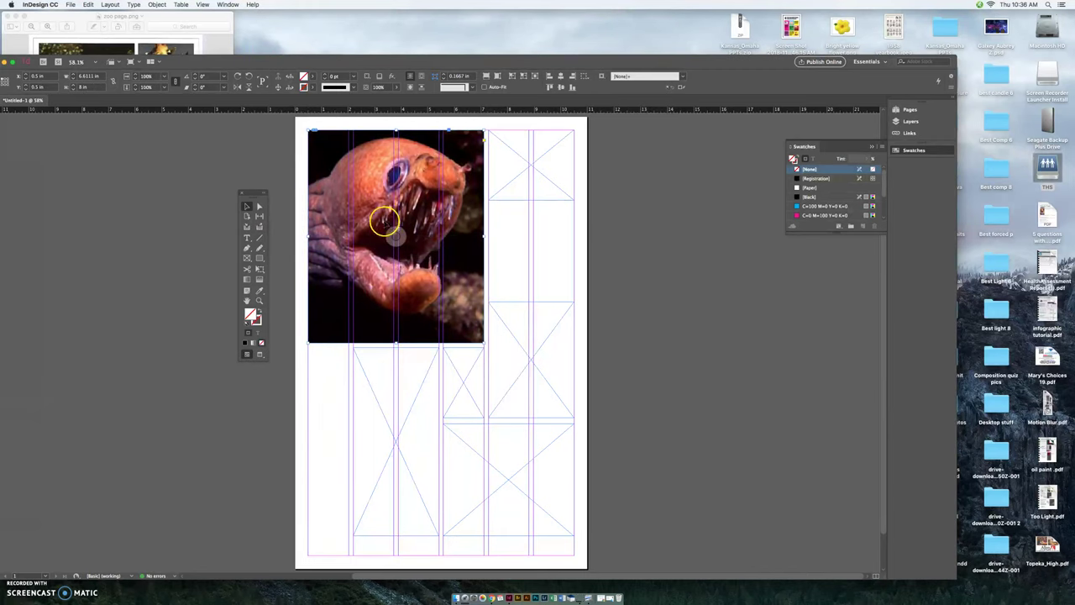
{"action": "left_click_drag", "start_coordinate": [395, 235], "coordinate": [397, 239]}
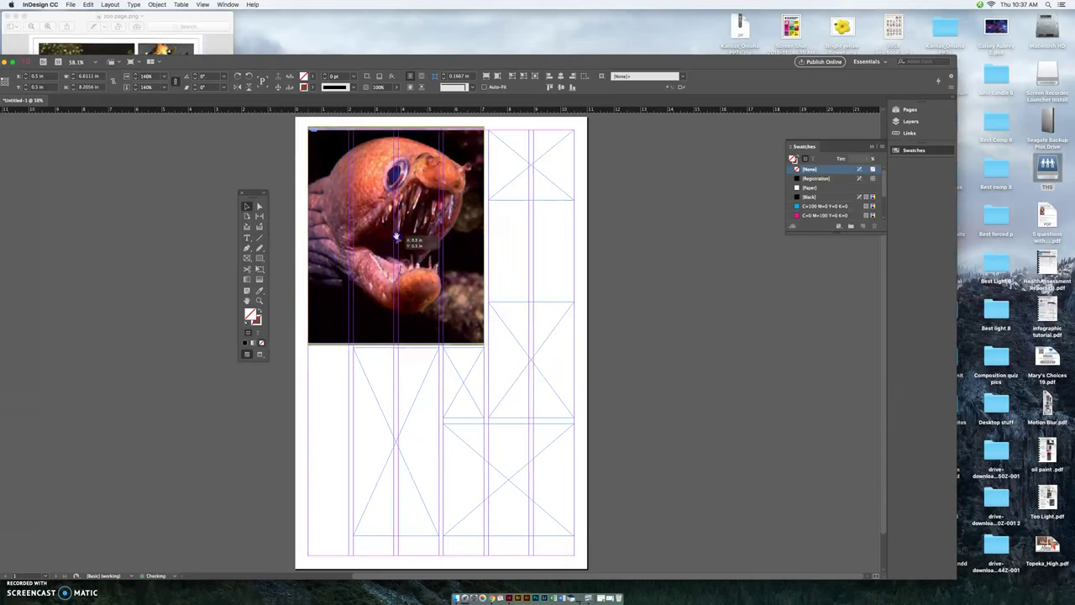
{"action": "left_click", "coordinate": [396, 238]}
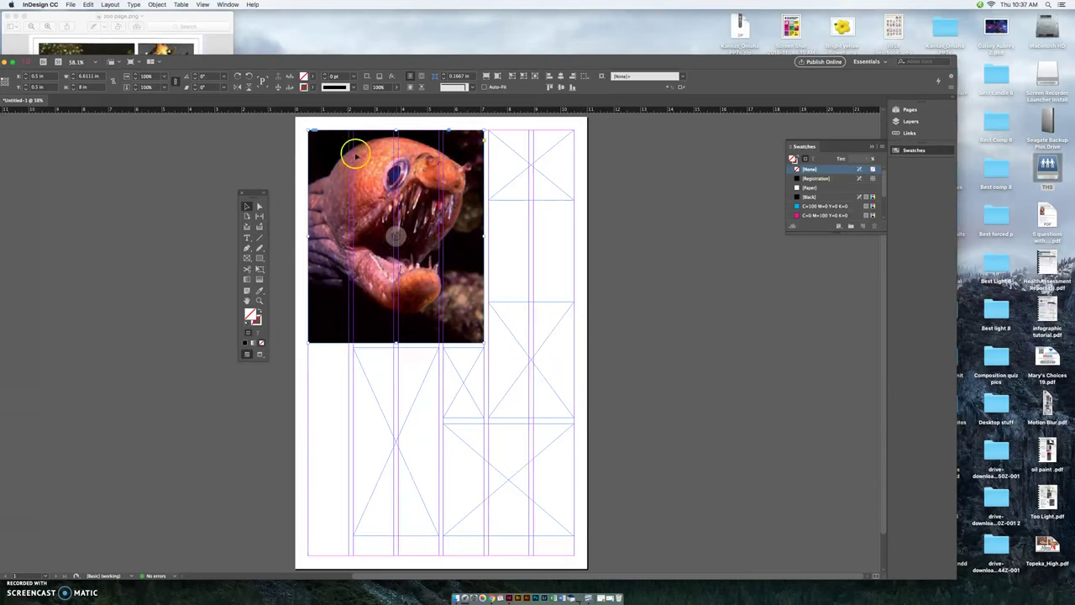
{"action": "left_click_drag", "start_coordinate": [396, 237], "coordinate": [396, 239]}
{"action": "left_click", "coordinate": [395, 239]}
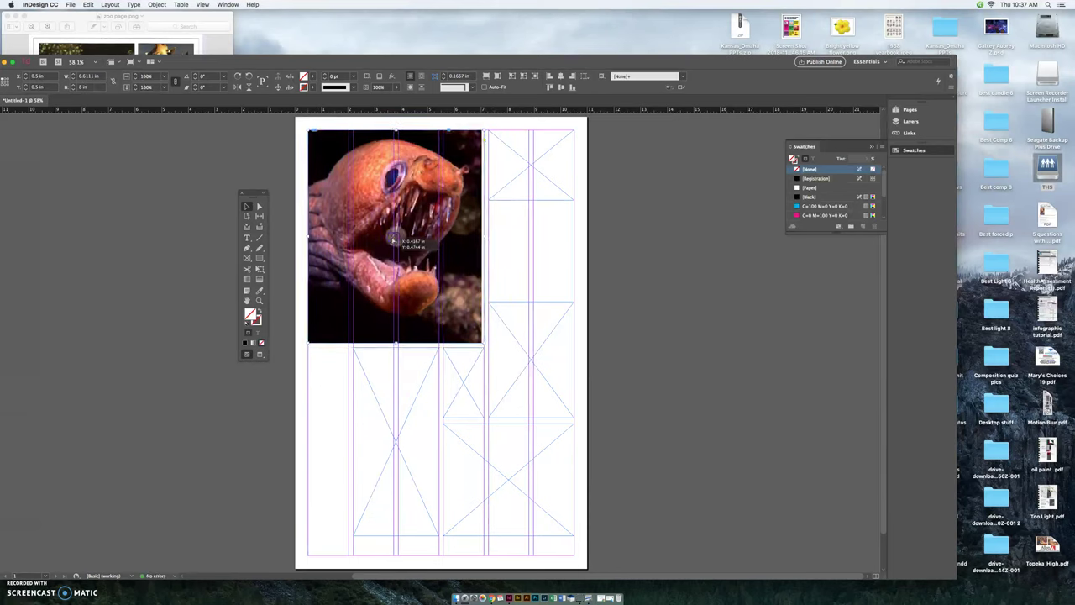
{"action": "left_click", "coordinate": [392, 237]}
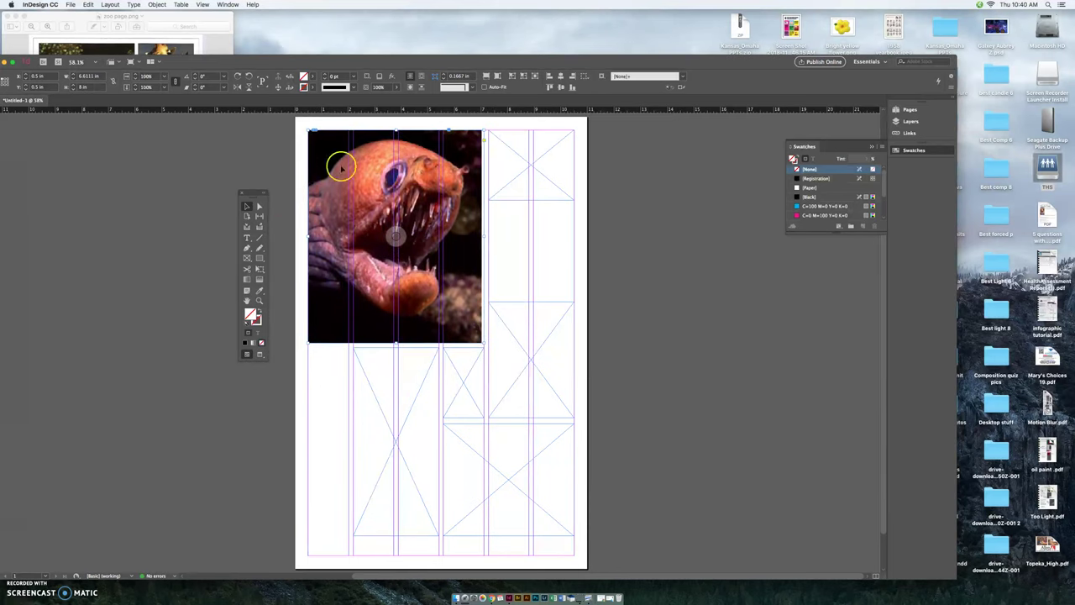
{"action": "left_click", "coordinate": [246, 206]}
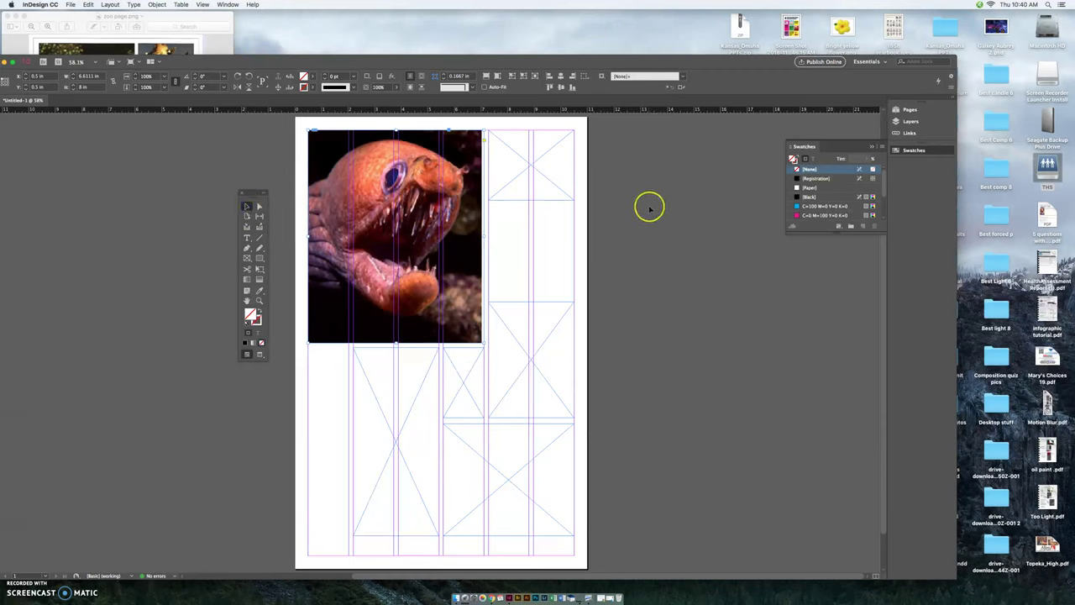
{"action": "left_click", "coordinate": [545, 179]}
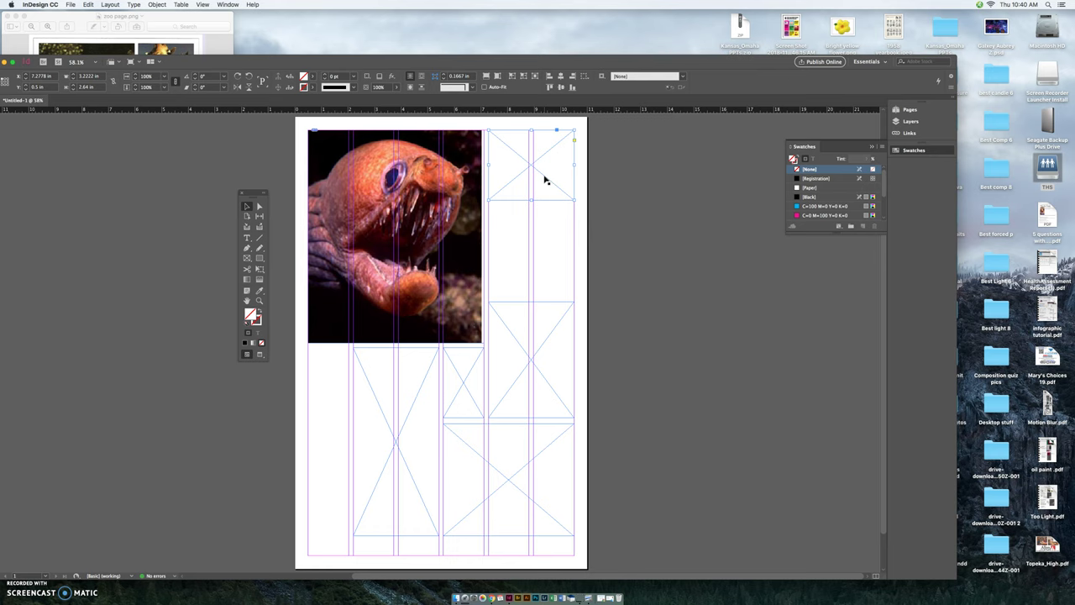
- Place gekko.jpg in the top-right frame and apply Fill Frame Proportionally
{"action": "key", "text": "super+d"}
{"action": "left_click_drag", "start_coordinate": [538, 168], "coordinate": [655, 103]}
{"action": "left_click", "coordinate": [660, 171]}
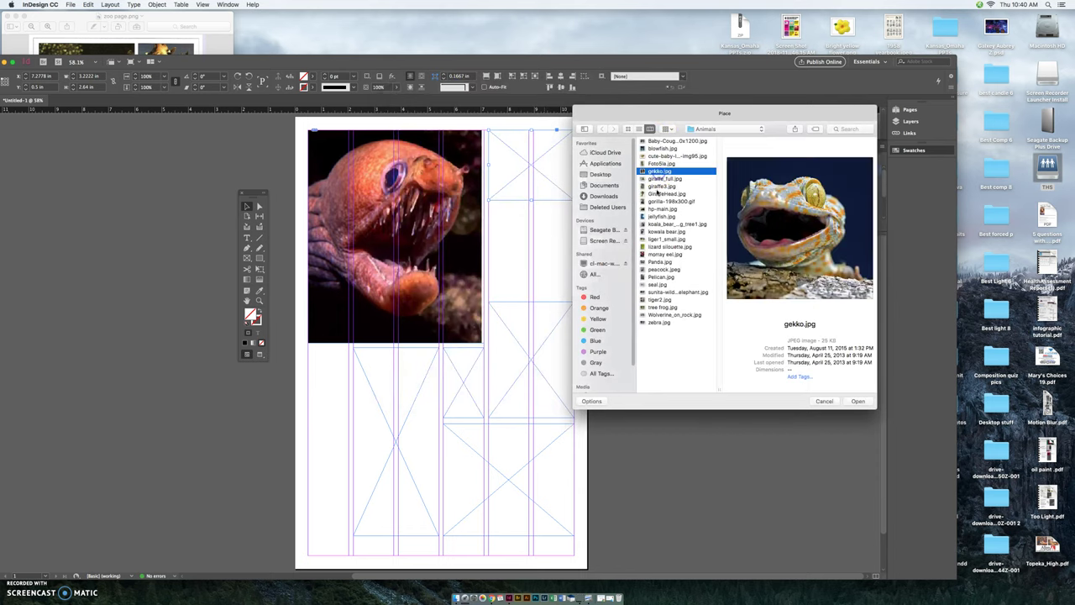
{"action": "left_click", "coordinate": [858, 402]}
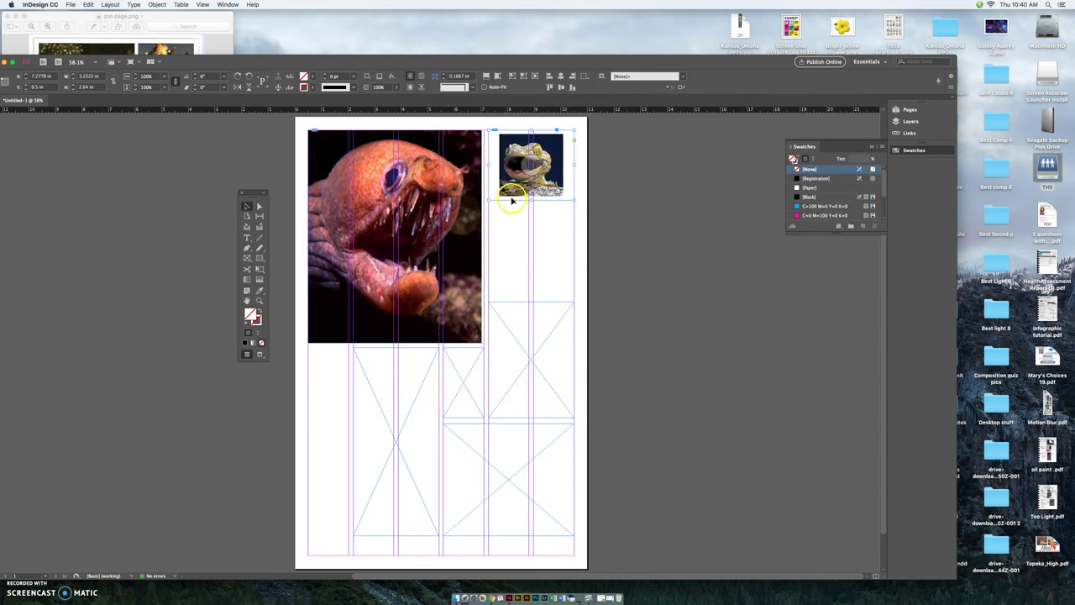
{"action": "left_click", "coordinate": [151, 5]}
{"action": "mouse_move", "coordinate": [160, 152]}
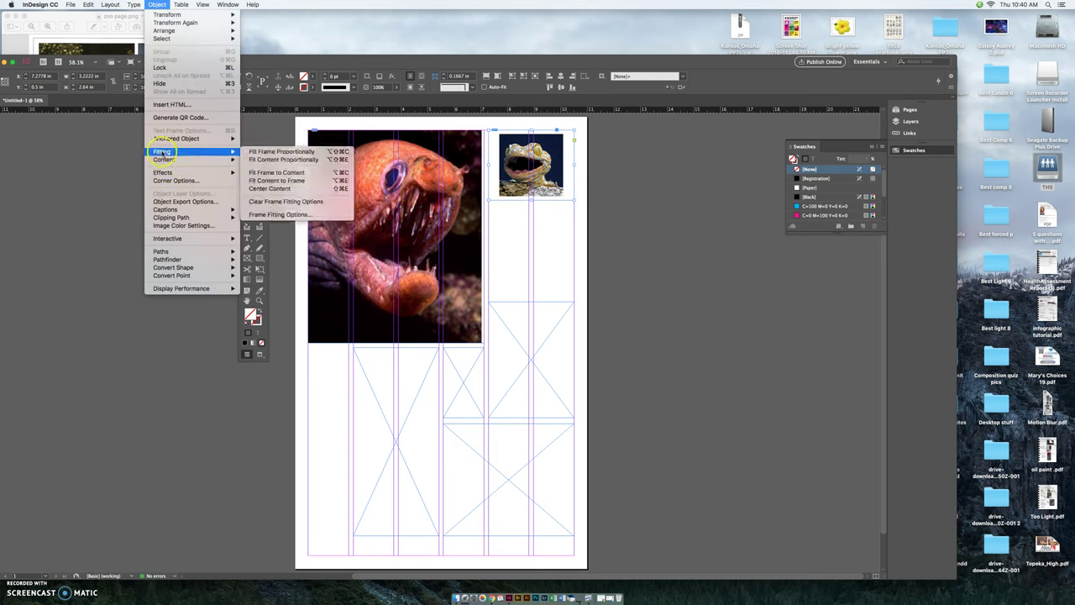
{"action": "left_click", "coordinate": [261, 152]}
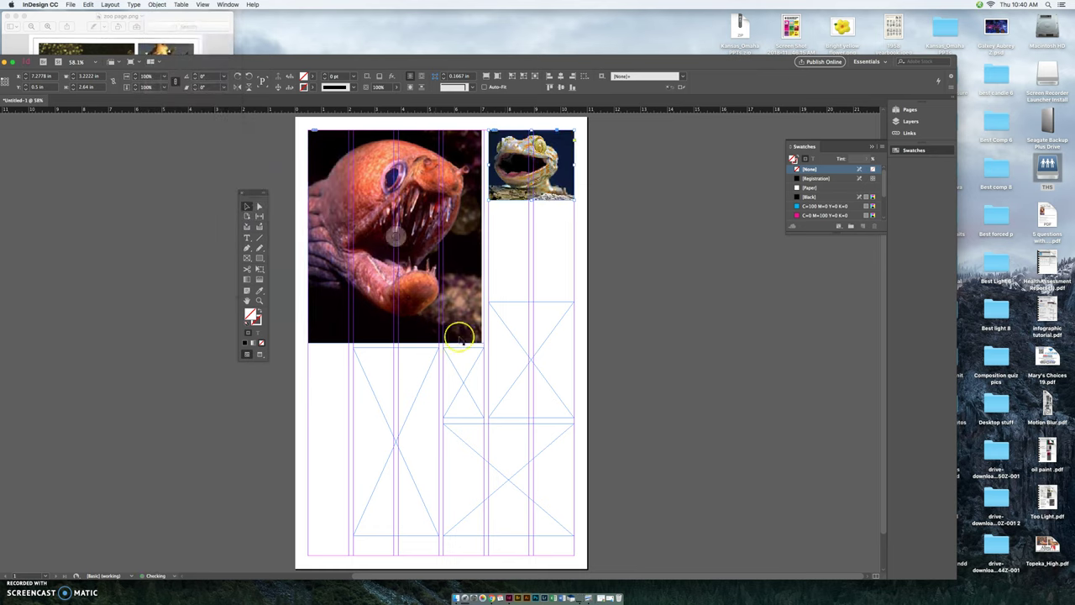
- Browse the Animals folder images (liger1_small, hp-main bear, Pelican, peacock) for placing in the lower frames
{"action": "key", "text": "super+d"}
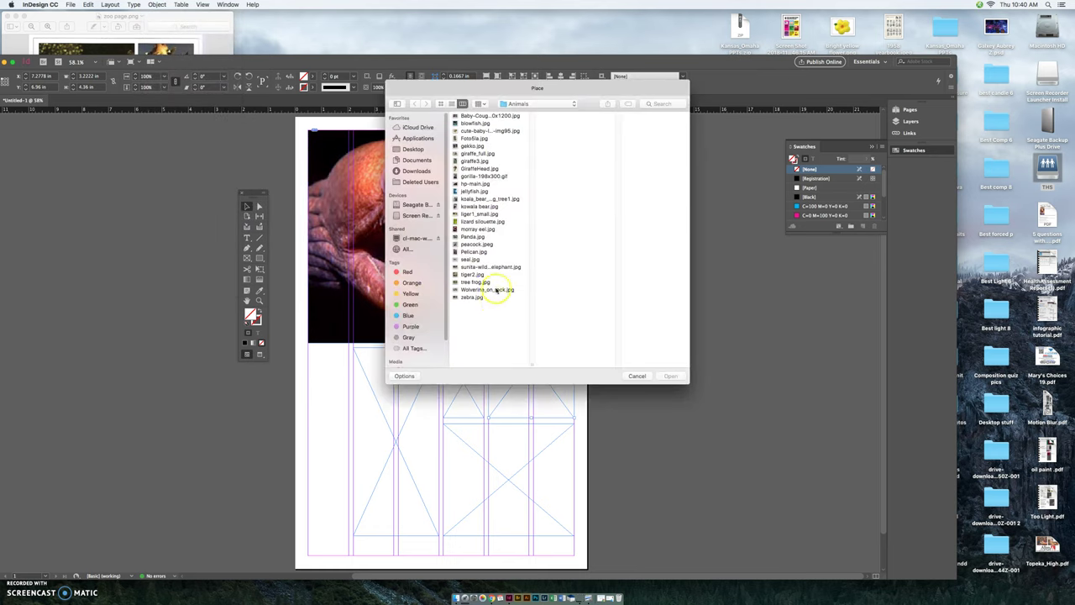
{"action": "left_click", "coordinate": [483, 213]}
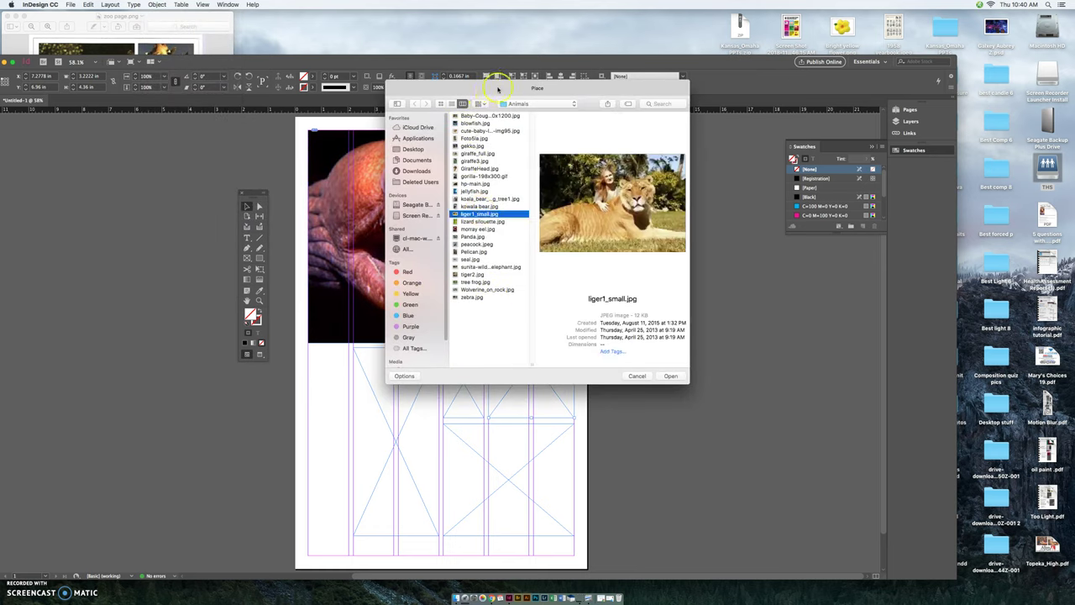
{"action": "left_click_drag", "start_coordinate": [507, 92], "coordinate": [713, 107]}
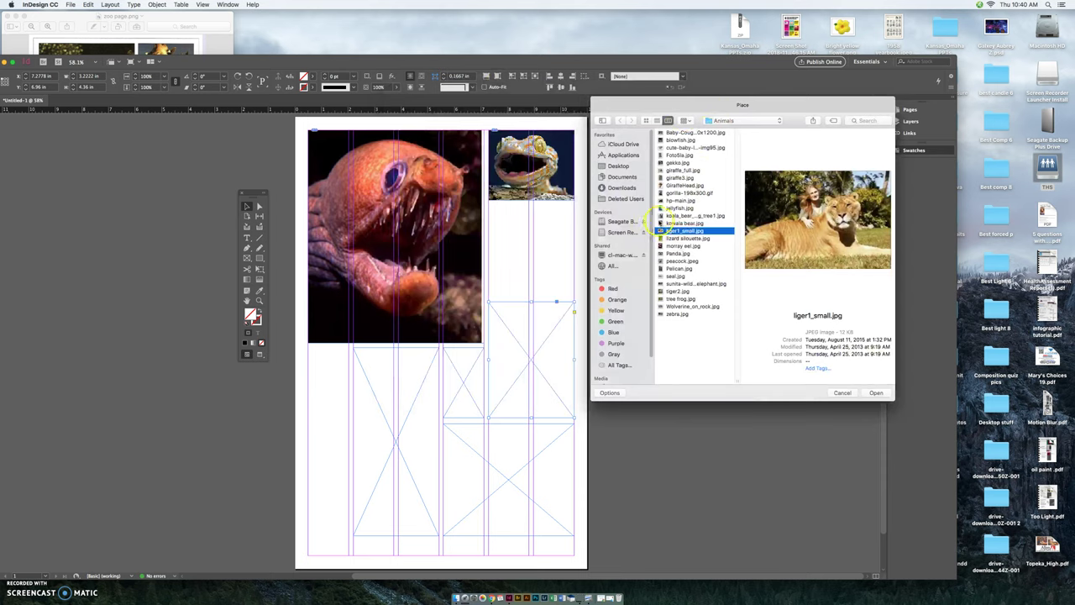
{"action": "left_click", "coordinate": [676, 199]}
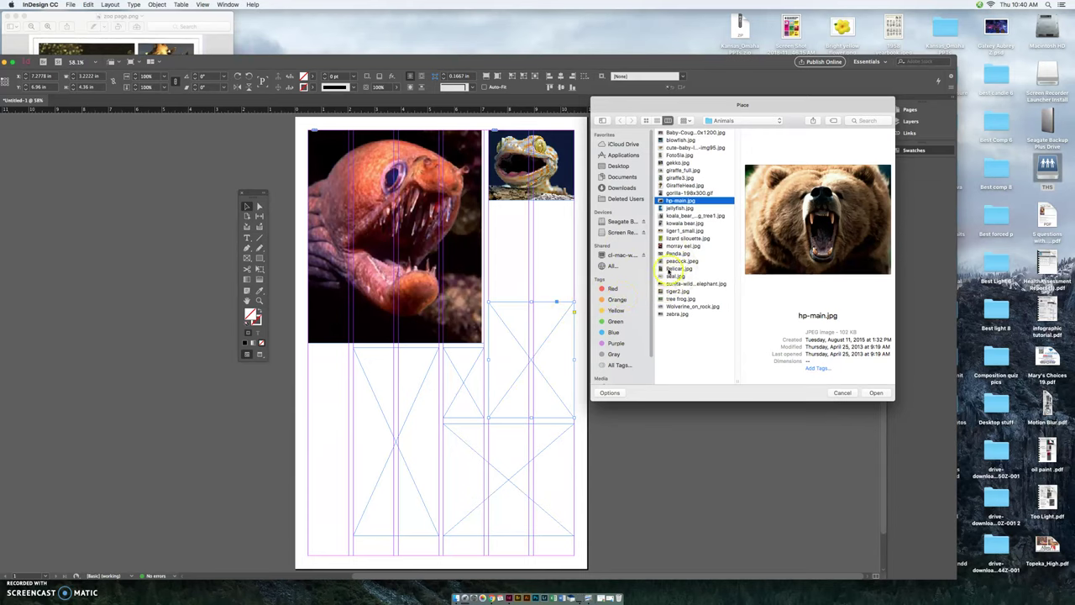
{"action": "left_click", "coordinate": [674, 267]}
{"action": "left_click", "coordinate": [671, 261]}
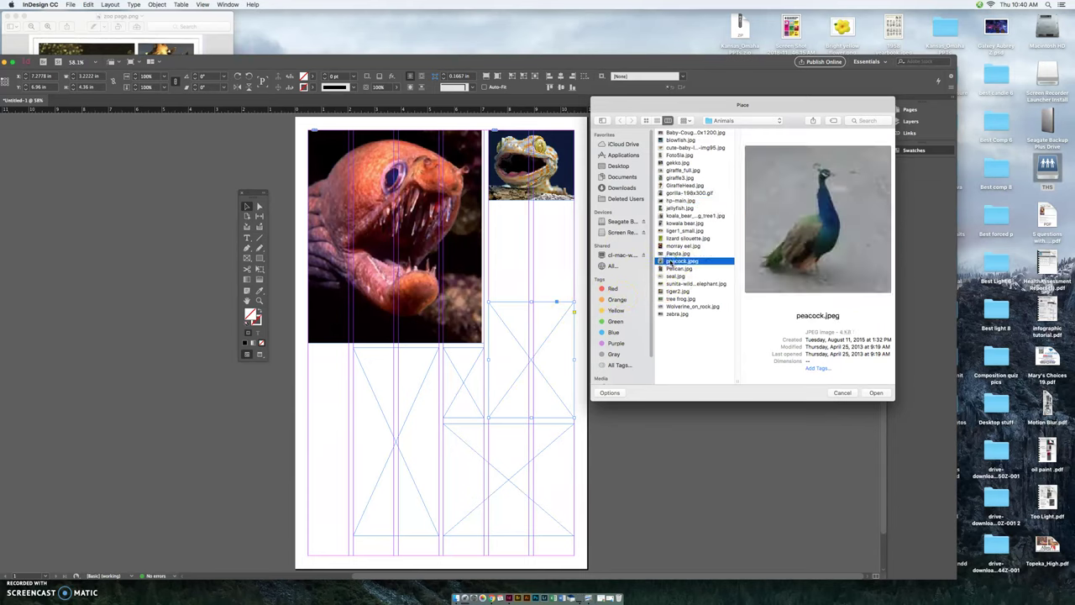
{"action": "left_click", "coordinate": [671, 231]}
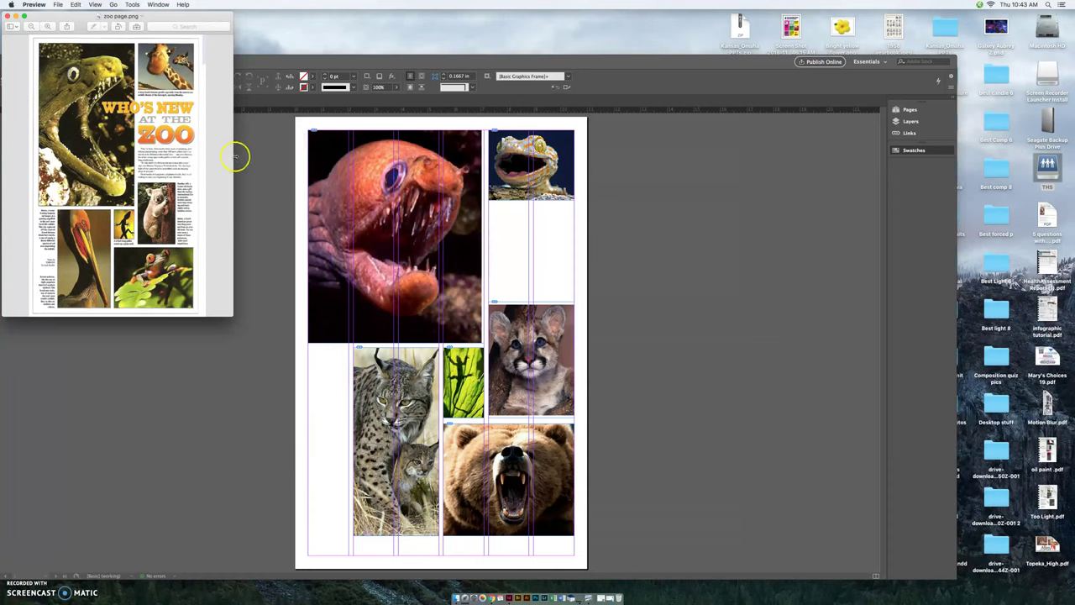
- Create a small text frame at the eel photo's lower-left corner with 30 pt text
{"action": "left_click", "coordinate": [268, 176]}
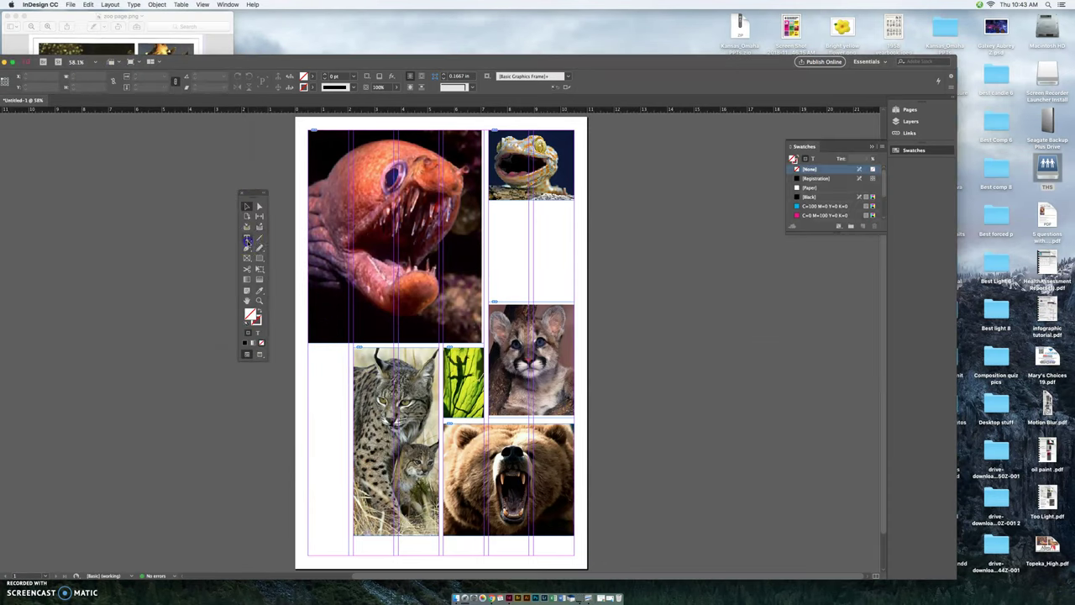
{"action": "left_click", "coordinate": [247, 239]}
{"action": "mouse_move", "coordinate": [313, 319]}
{"action": "left_mouse_down"}
{"action": "mouse_move", "coordinate": [326, 340]}
{"action": "mouse_move", "coordinate": [321, 326]}
{"action": "left_mouse_up"}
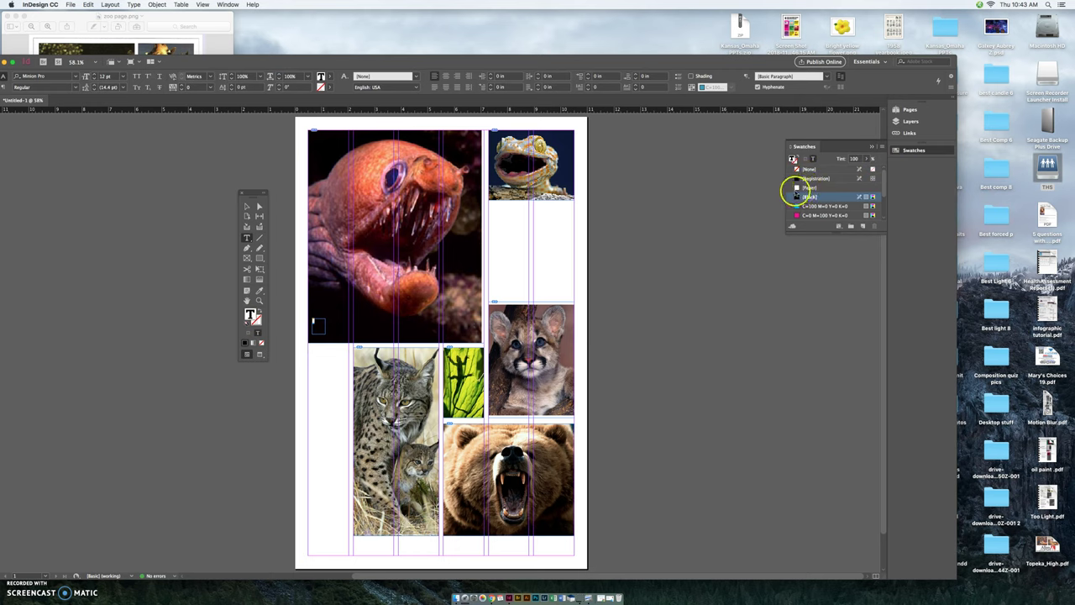
{"action": "left_click", "coordinate": [777, 205]}
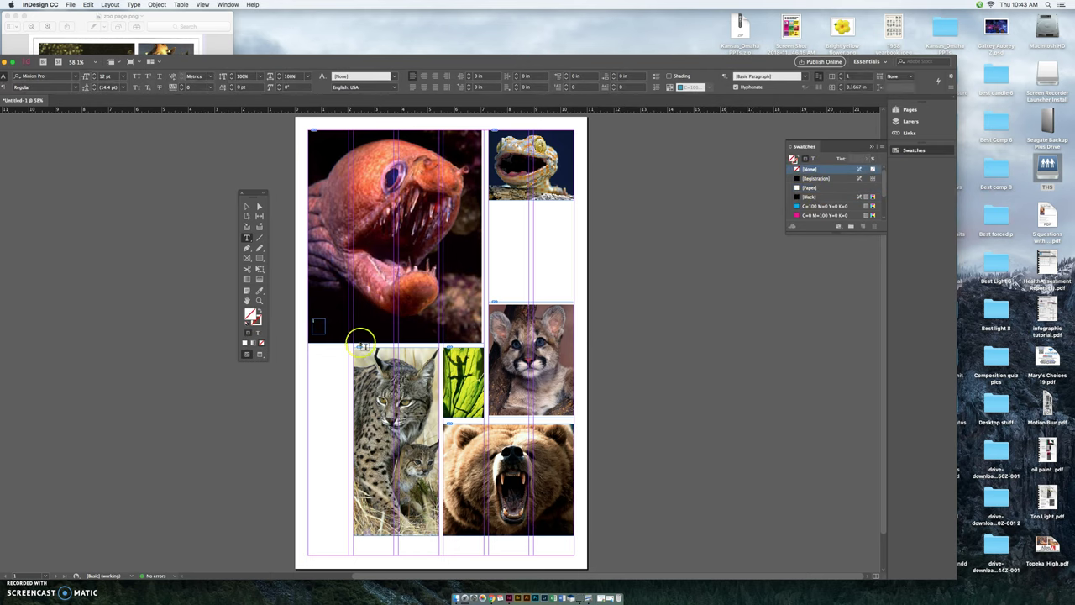
{"action": "left_click", "coordinate": [316, 324]}
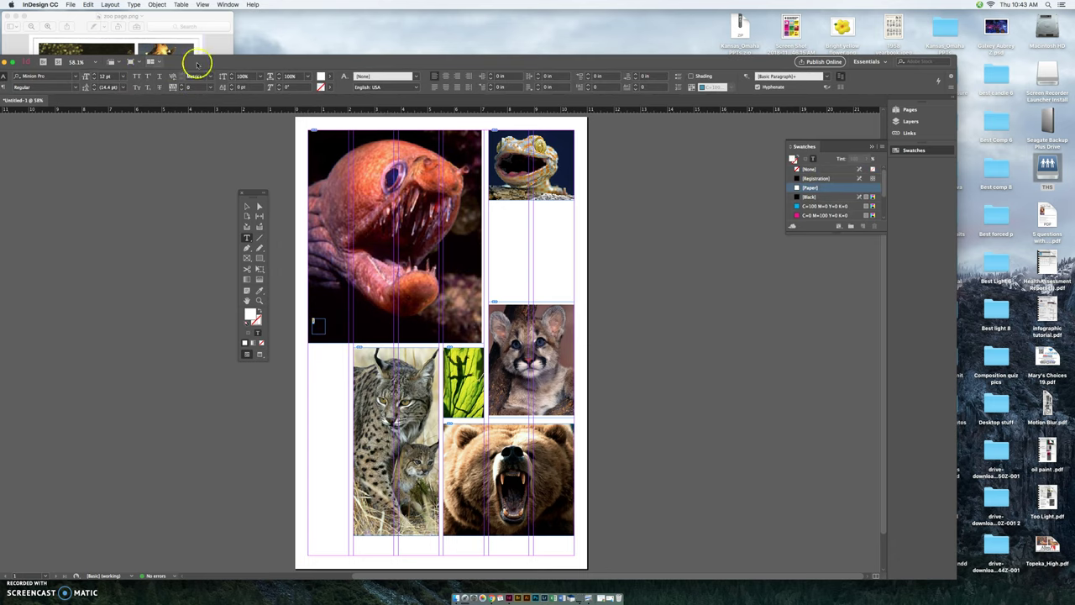
{"action": "left_click_drag", "start_coordinate": [204, 59], "coordinate": [236, 58]}
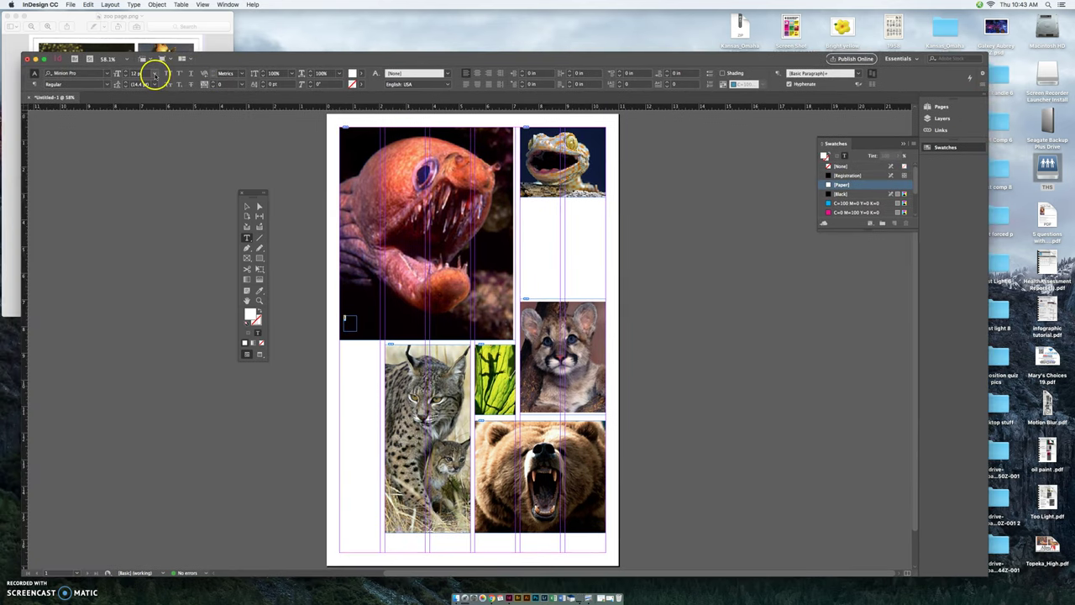
{"action": "left_click", "coordinate": [154, 76]}
{"action": "left_click", "coordinate": [144, 173]}
{"action": "left_click", "coordinate": [221, 205]}
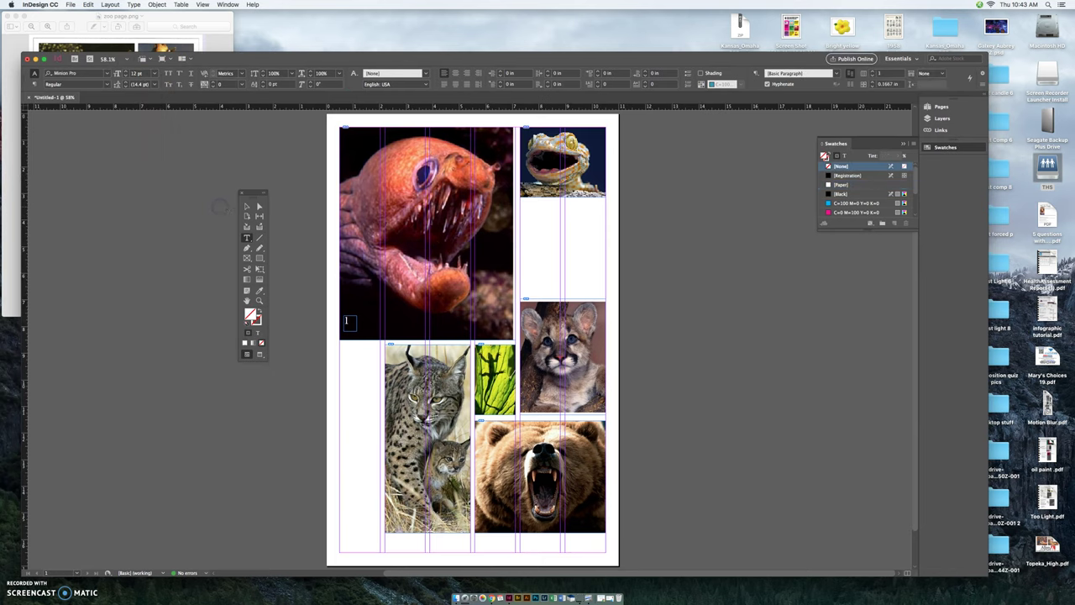
- Move the small '1' frame into the eel photo's corner and draw a caption frame left of the lynx
{"action": "left_click", "coordinate": [246, 206]}
{"action": "left_click_drag", "start_coordinate": [349, 326], "coordinate": [350, 333]}
{"action": "left_click", "coordinate": [348, 357]}
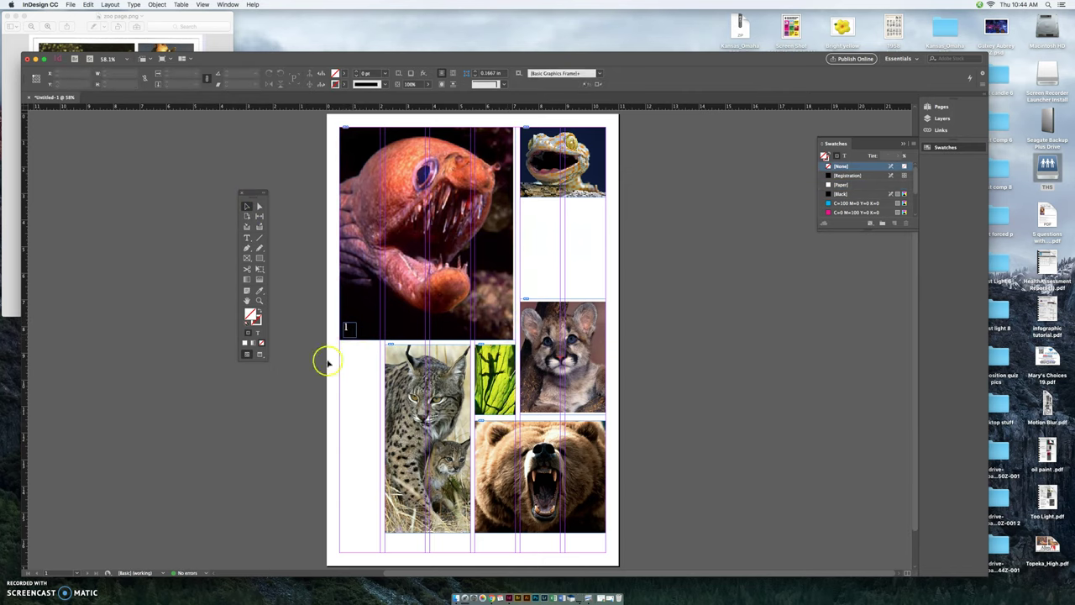
{"action": "left_click", "coordinate": [246, 237]}
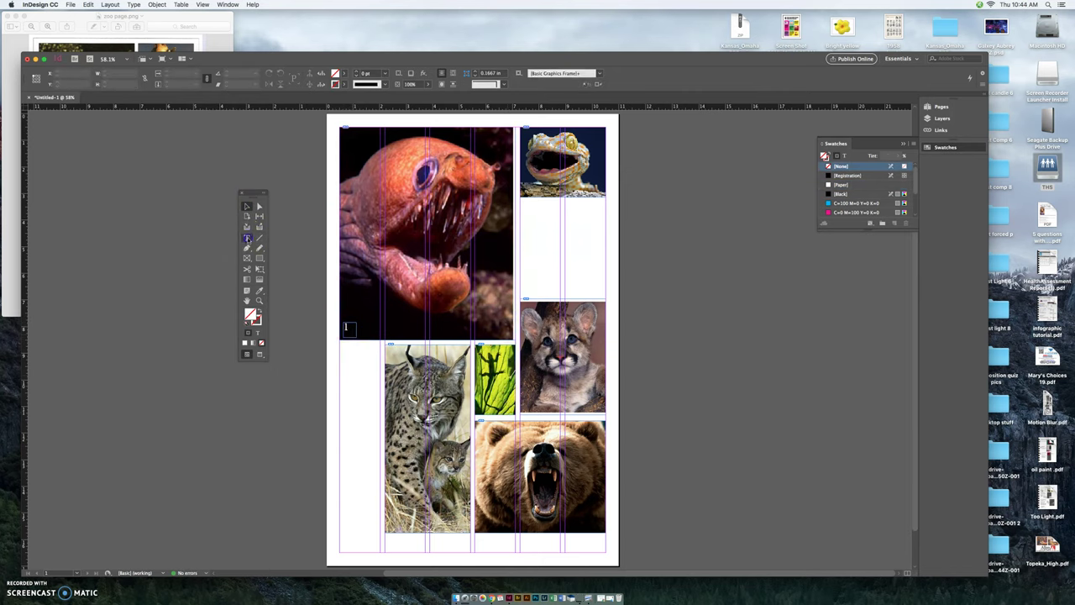
{"action": "left_click", "coordinate": [340, 359]}
{"action": "left_click_drag", "start_coordinate": [340, 359], "coordinate": [380, 489]}
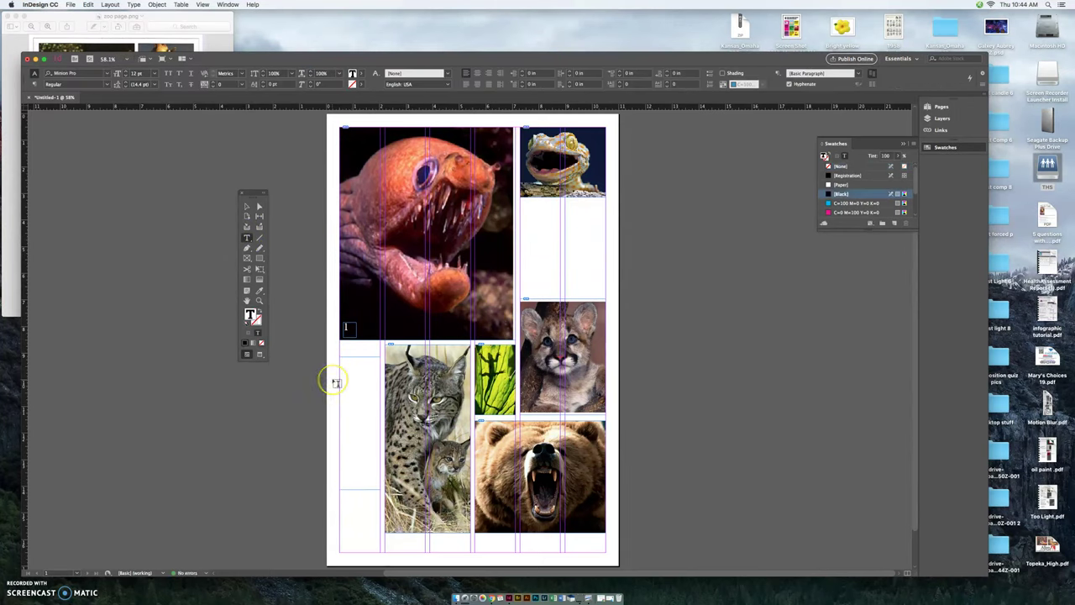
- Type the caption '1. A murray eel greets visitors at the zoo' into the lower-left frame
{"action": "type", "text": "1. A som"}
{"action": "left_click", "coordinate": [336, 383]}
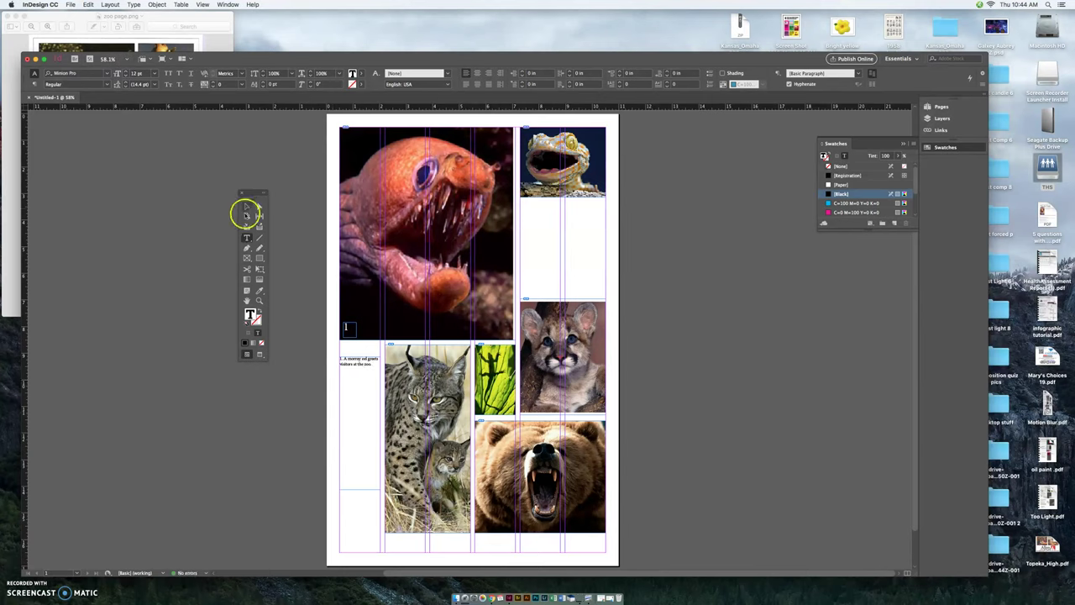
- Draw a headline frame right of the eel photo and set its text to 36 pt
{"action": "left_click", "coordinate": [247, 238]}
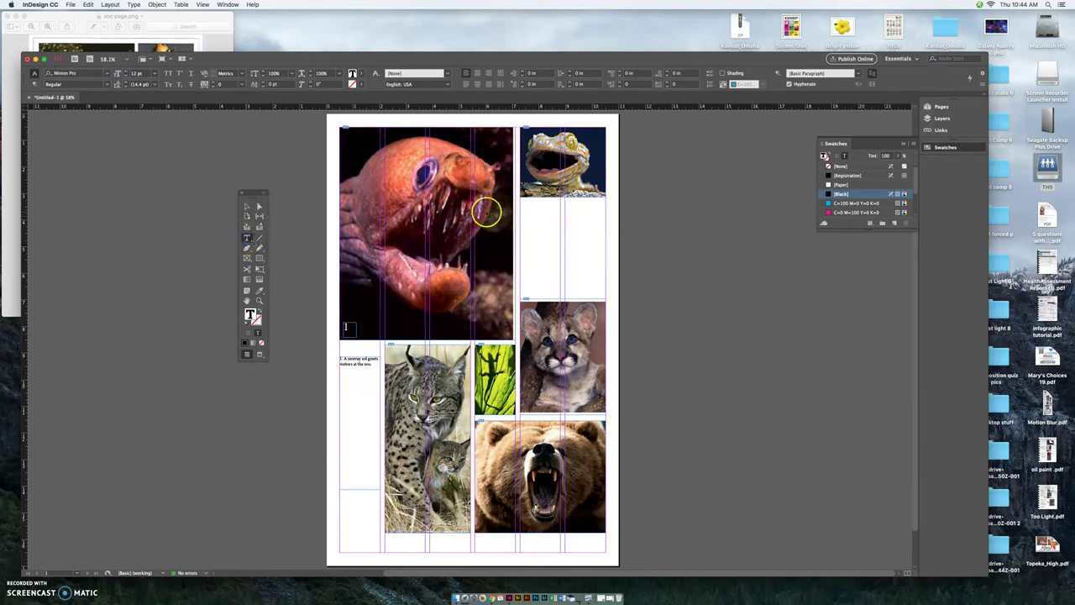
{"action": "left_click_drag", "start_coordinate": [488, 210], "coordinate": [605, 237]}
{"action": "left_click", "coordinate": [199, 23]}
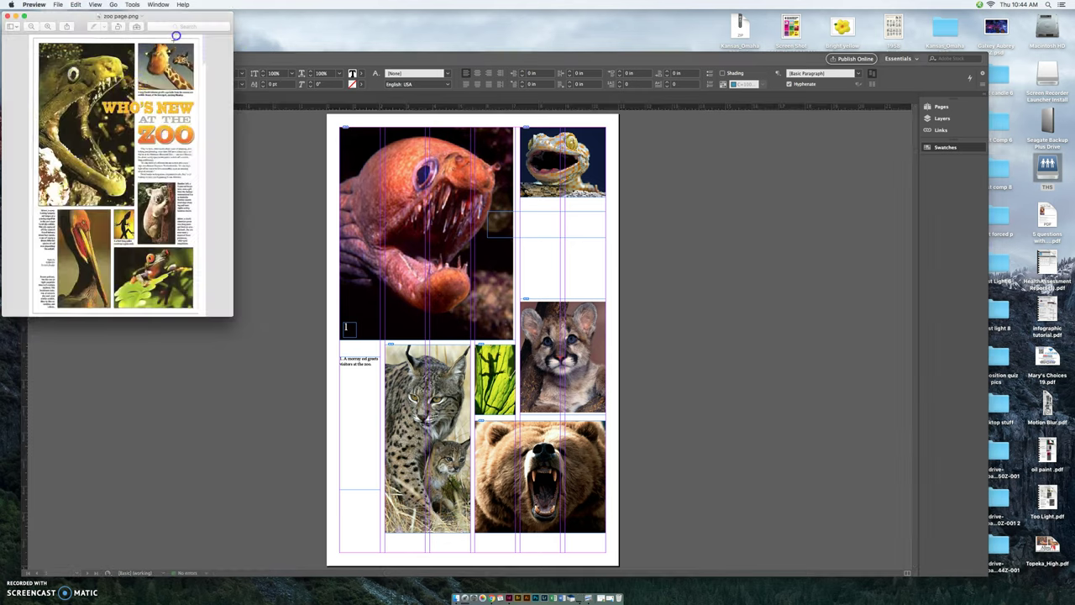
{"action": "left_click", "coordinate": [112, 101]}
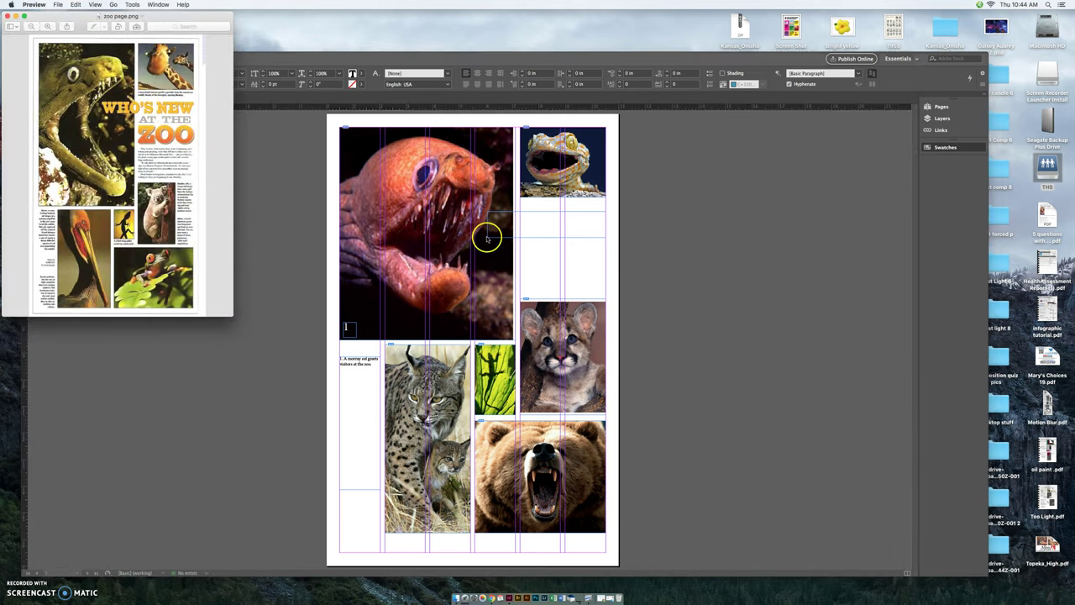
{"action": "left_click", "coordinate": [516, 222]}
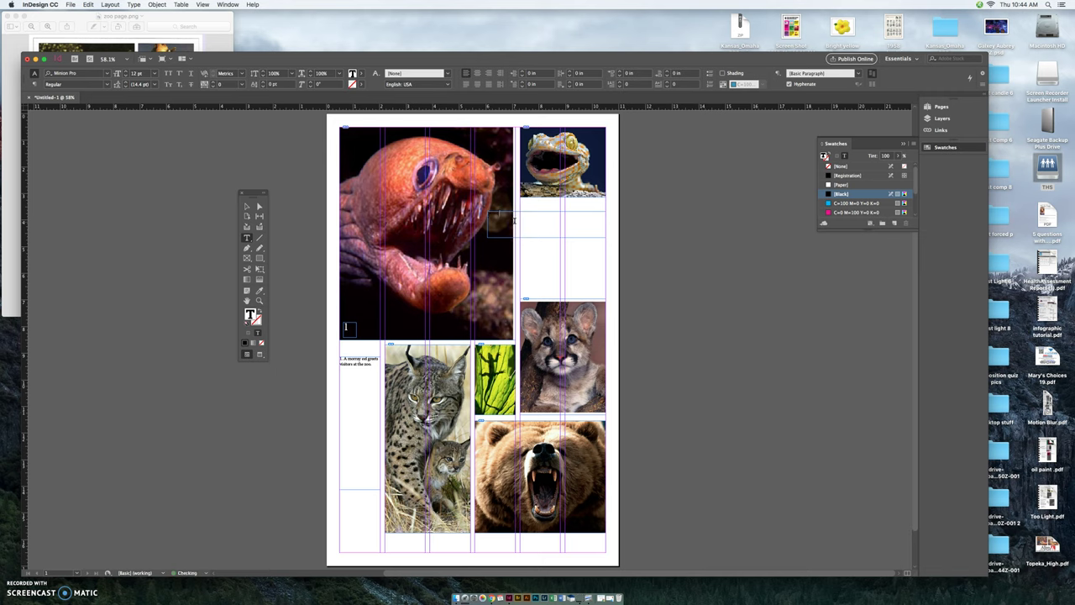
{"action": "left_click", "coordinate": [501, 215]}
{"action": "left_click", "coordinate": [154, 73]}
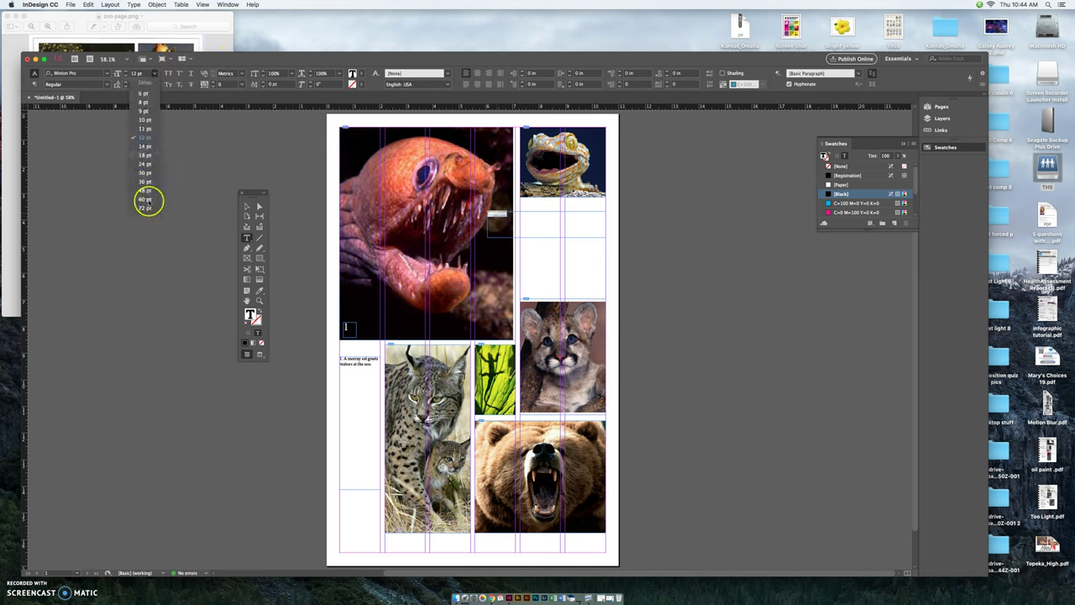
{"action": "left_click", "coordinate": [145, 182]}
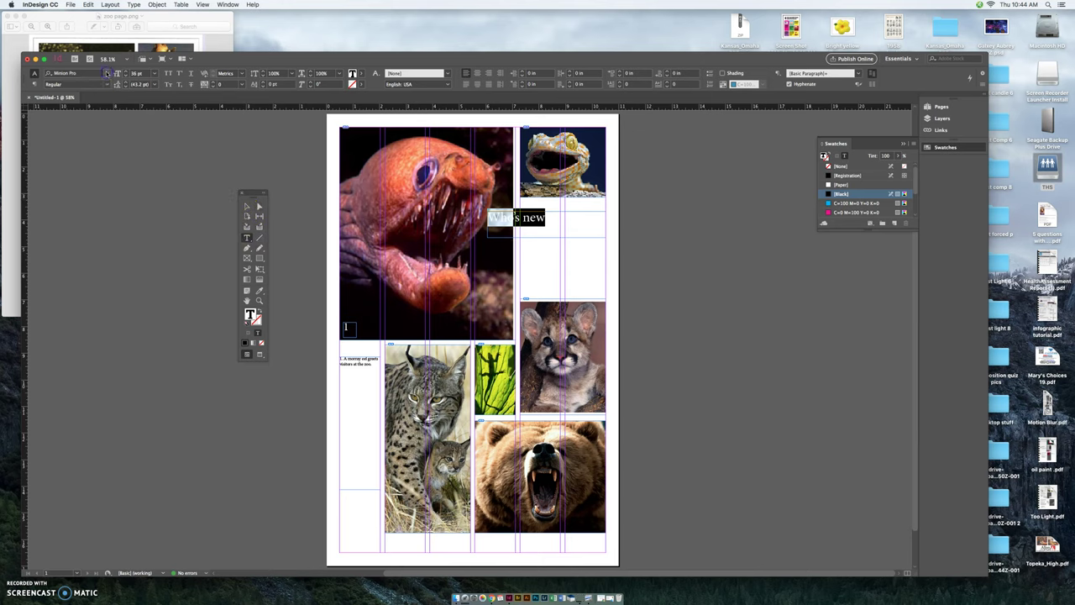
- Set the headline font to Hobo Std
{"action": "left_click", "coordinate": [106, 73]}
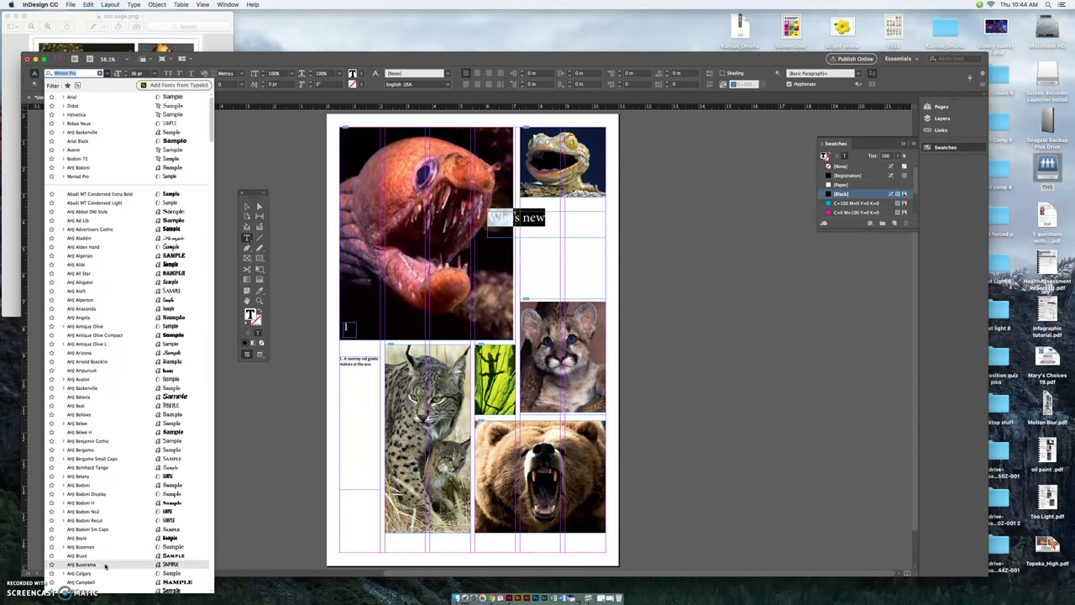
{"action": "type", "text": "h"}
{"action": "left_click", "coordinate": [121, 288]}
{"action": "scroll", "coordinate": [87, 550], "scroll_direction": "down", "scroll_amount": 3}
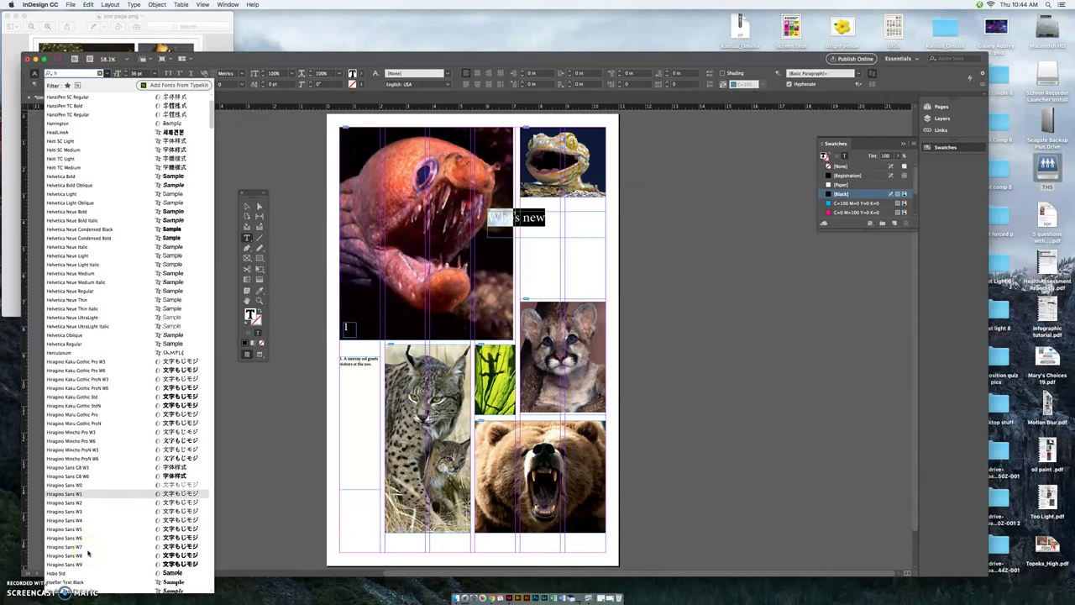
{"action": "scroll", "coordinate": [87, 550], "scroll_direction": "down", "scroll_amount": 5}
{"action": "left_click", "coordinate": [68, 434]}
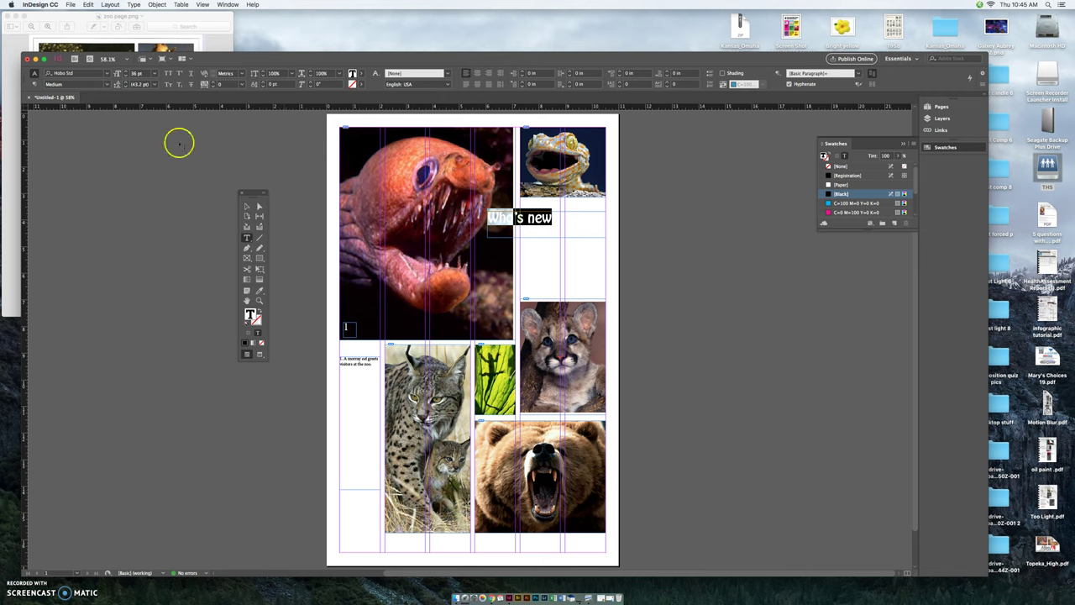
- Enlarge the 'Who's new' headline to 60 pt and try a cyan text fill
{"action": "left_click", "coordinate": [154, 74]}
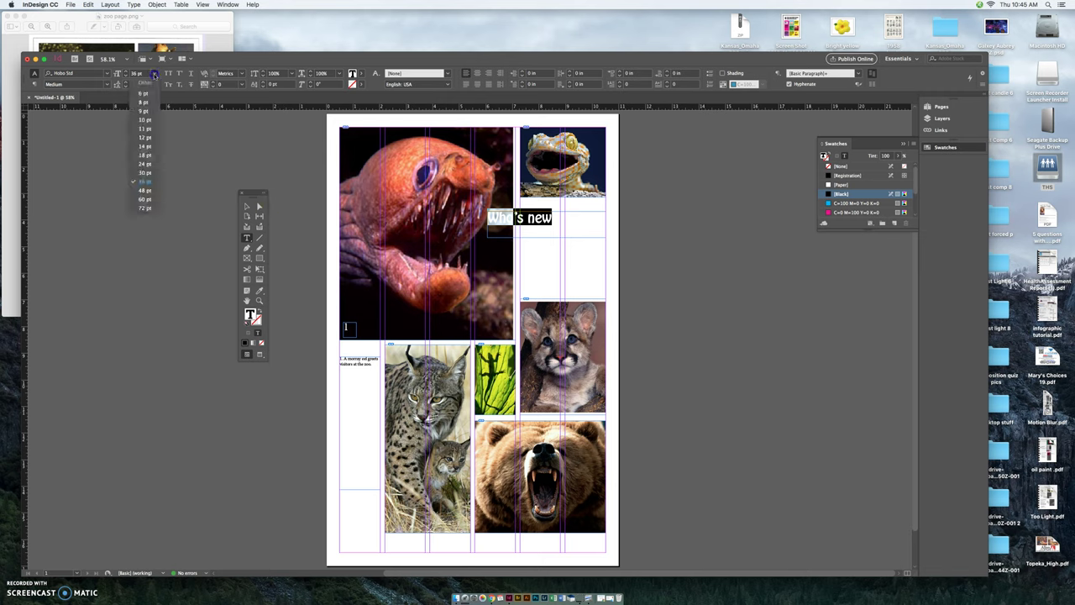
{"action": "left_click", "coordinate": [147, 201]}
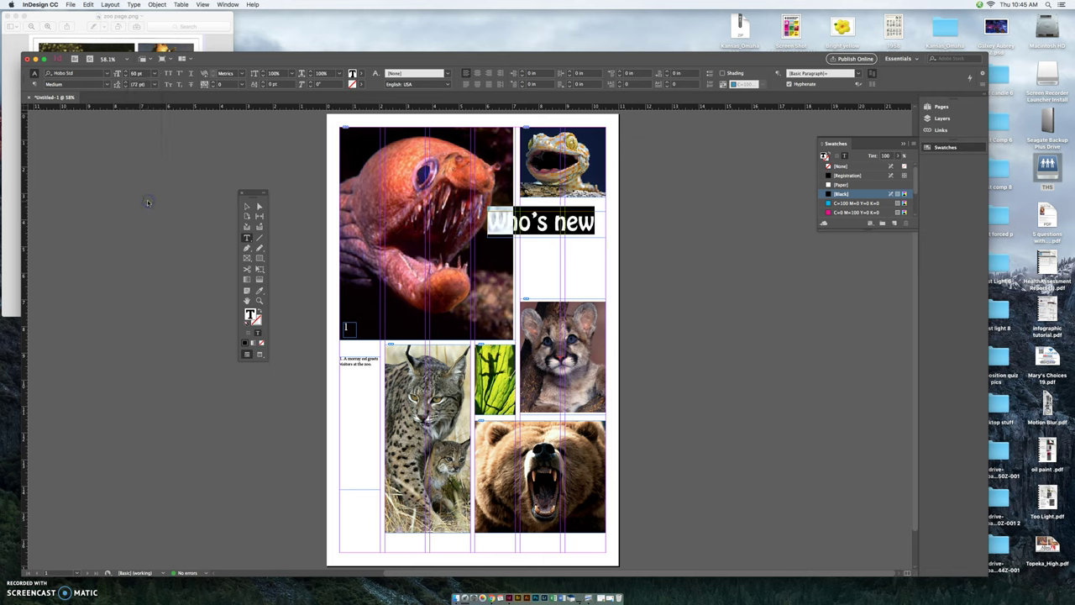
{"action": "left_click", "coordinate": [161, 223]}
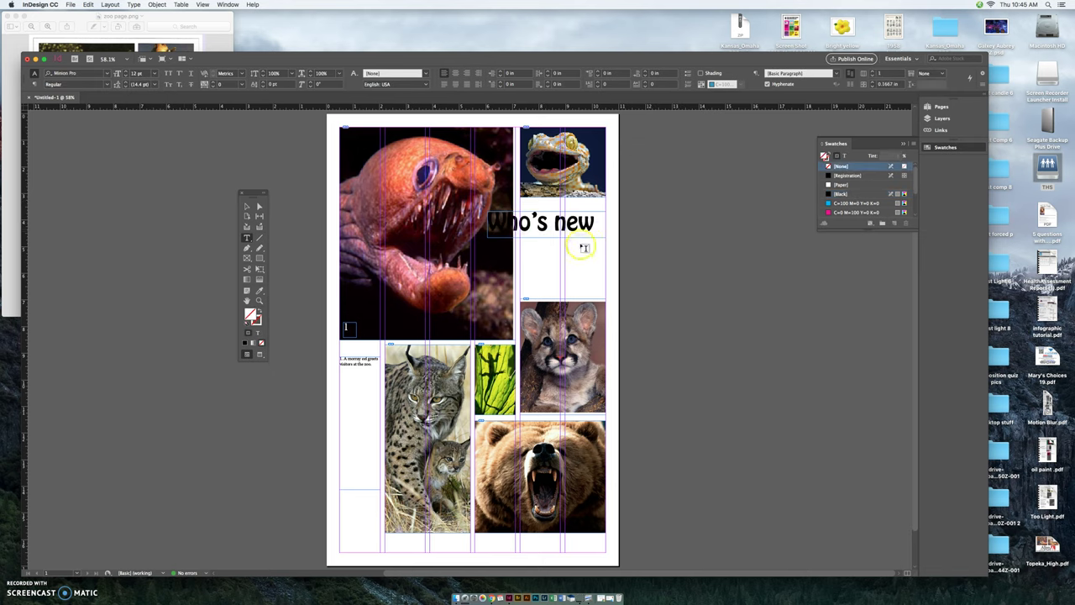
{"action": "left_click_drag", "start_coordinate": [575, 227], "coordinate": [491, 227]}
{"action": "double_click", "coordinate": [251, 314]}
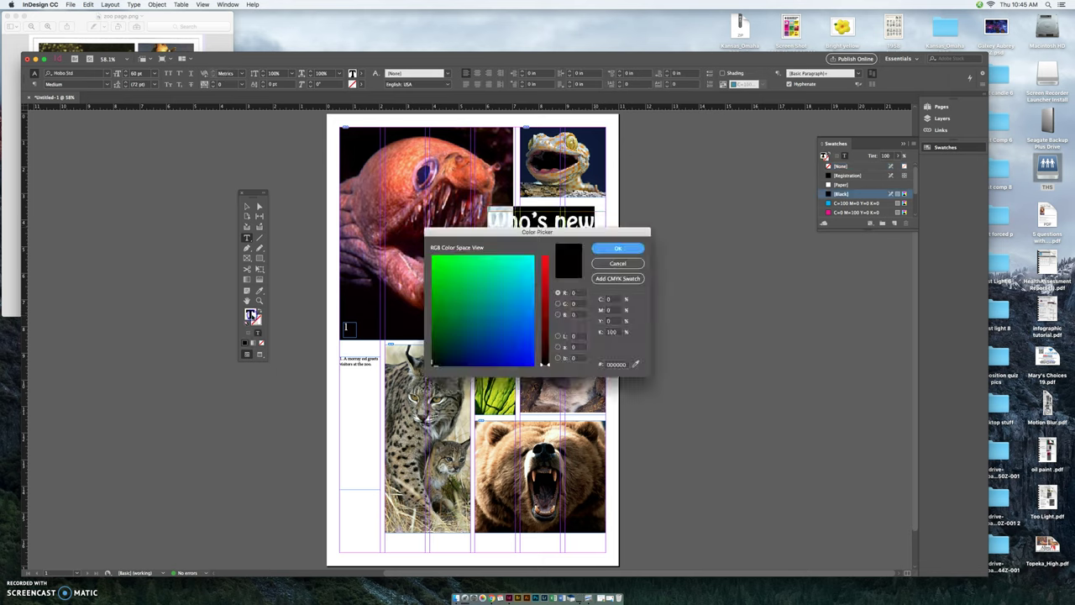
{"action": "left_click", "coordinate": [529, 261]}
{"action": "left_click", "coordinate": [521, 273]}
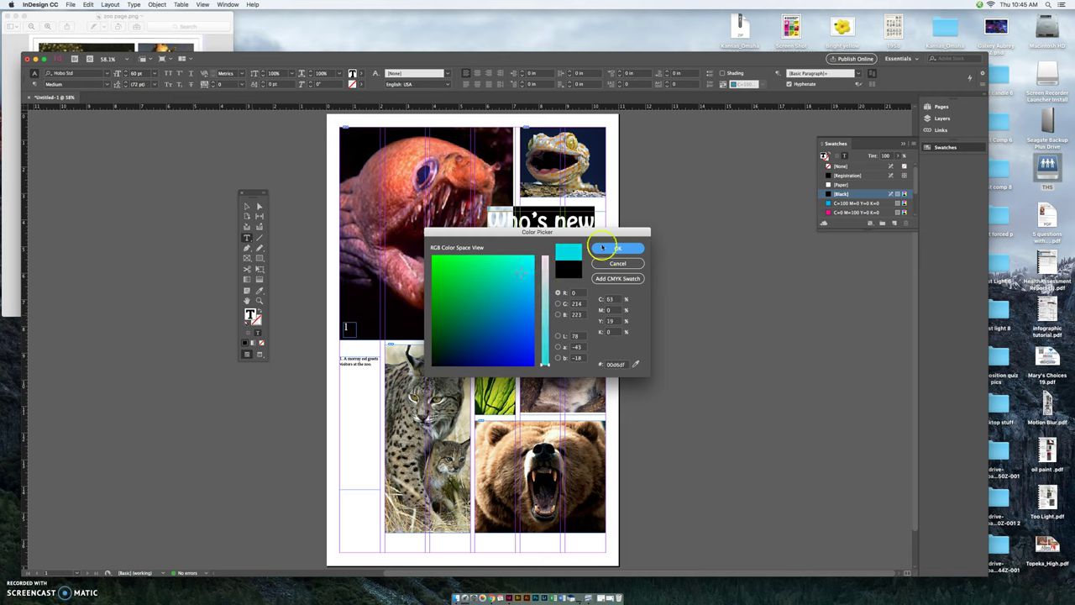
{"action": "left_click", "coordinate": [615, 249]}
{"action": "left_click", "coordinate": [594, 254]}
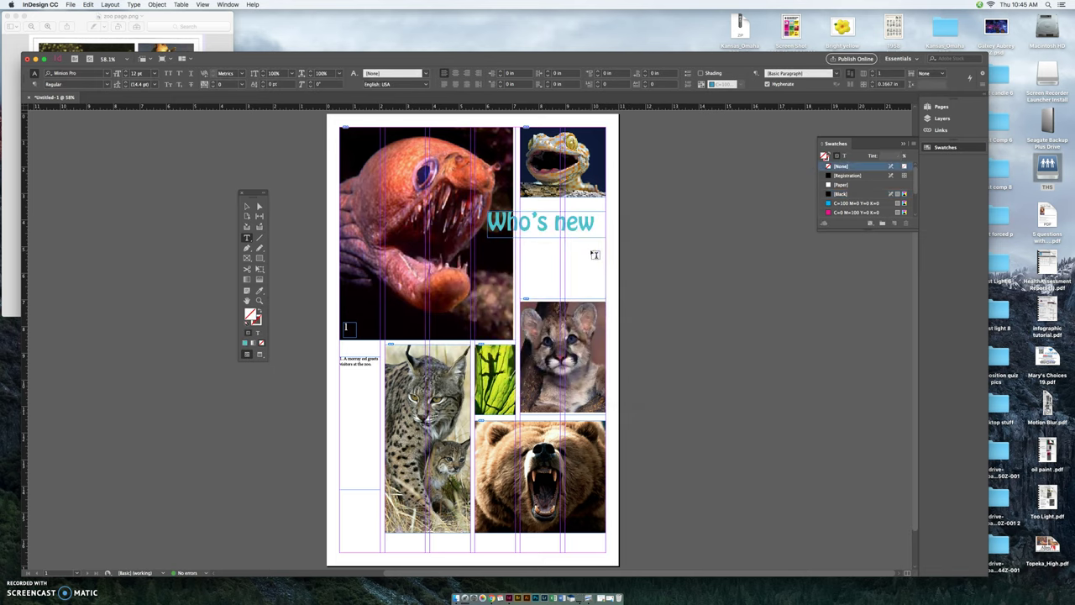
- Sample the eel's red-orange with the Eyedropper and apply it to 'Who's new'
{"action": "left_click", "coordinate": [261, 291]}
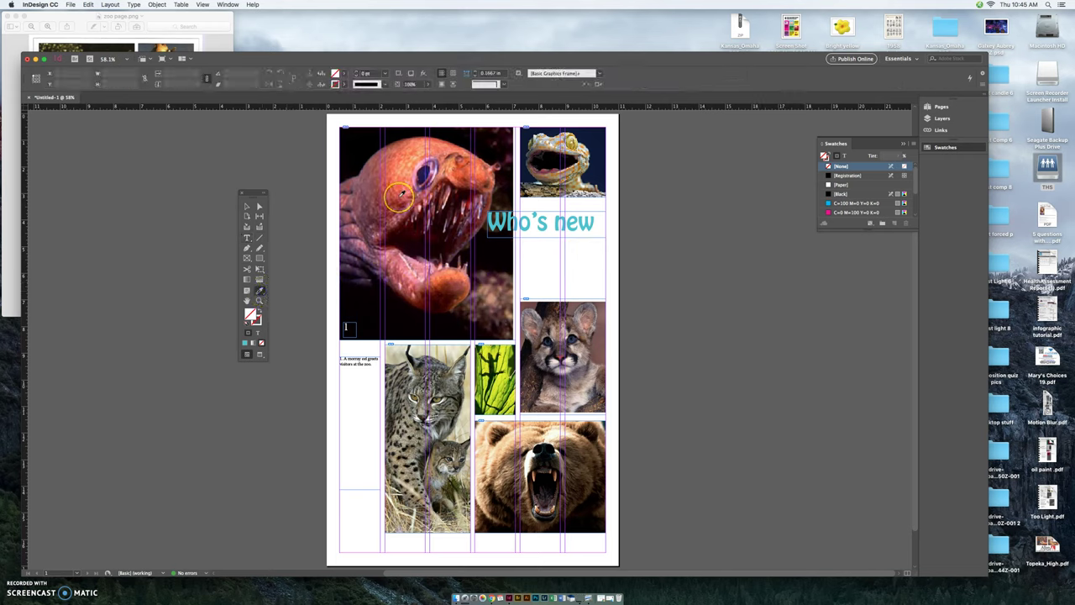
{"action": "left_click", "coordinate": [400, 196]}
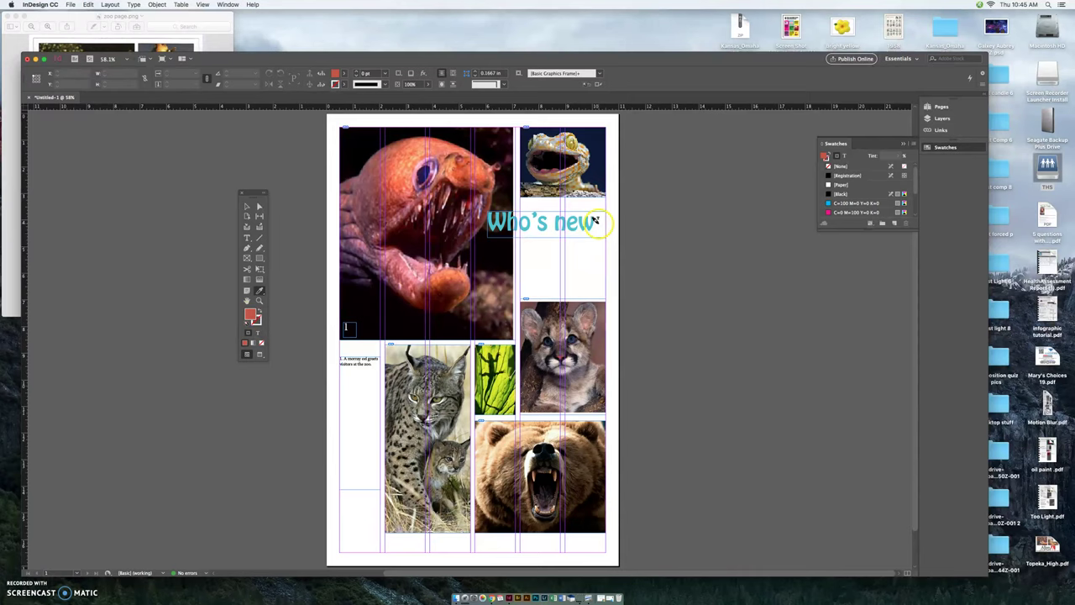
{"action": "left_click_drag", "start_coordinate": [595, 220], "coordinate": [487, 223]}
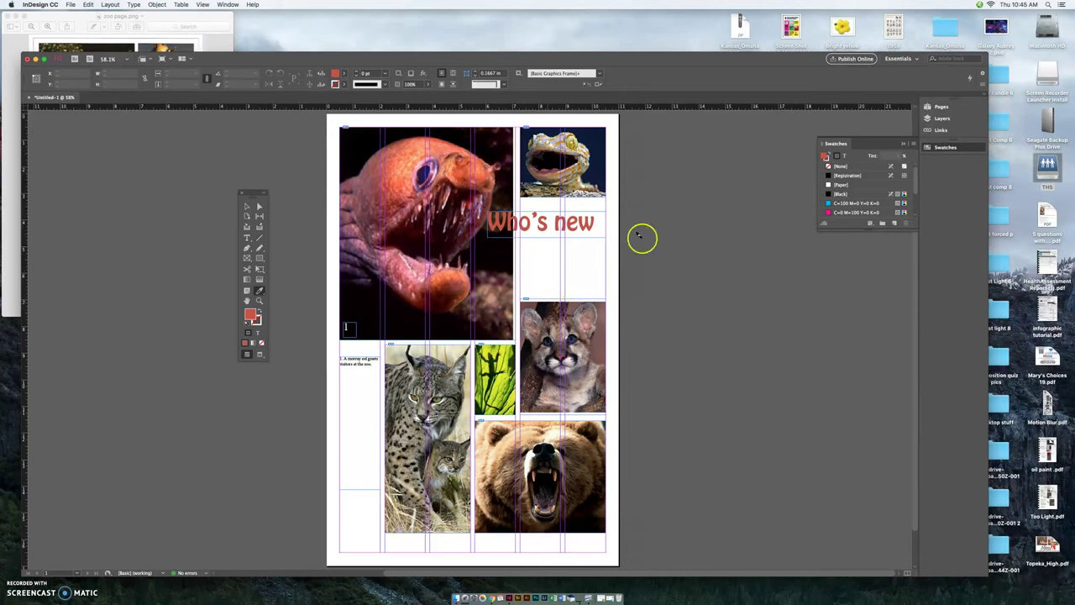
{"action": "left_click", "coordinate": [246, 238]}
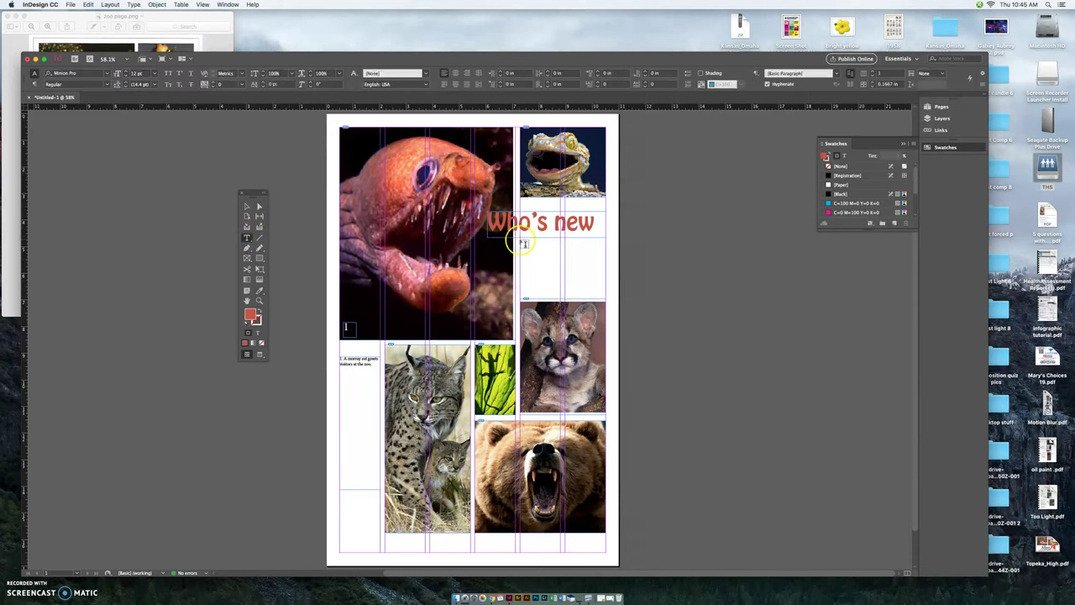
- Add 'at the' below the headline in 30 pt Hobo Std
{"action": "left_click_drag", "start_coordinate": [522, 243], "coordinate": [560, 255]}
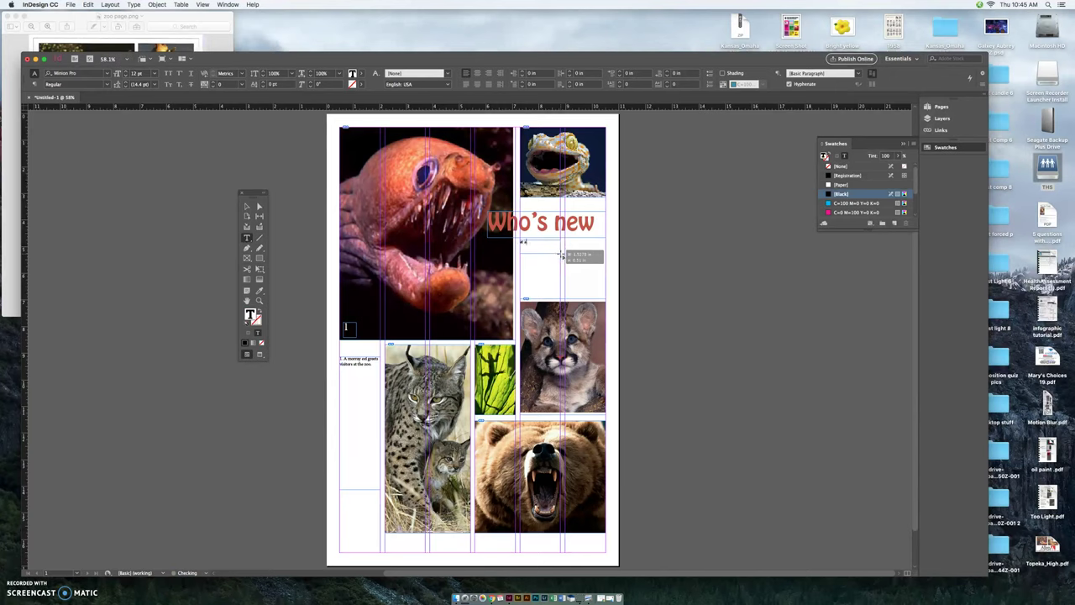
{"action": "left_click_drag", "start_coordinate": [559, 255], "coordinate": [499, 244]}
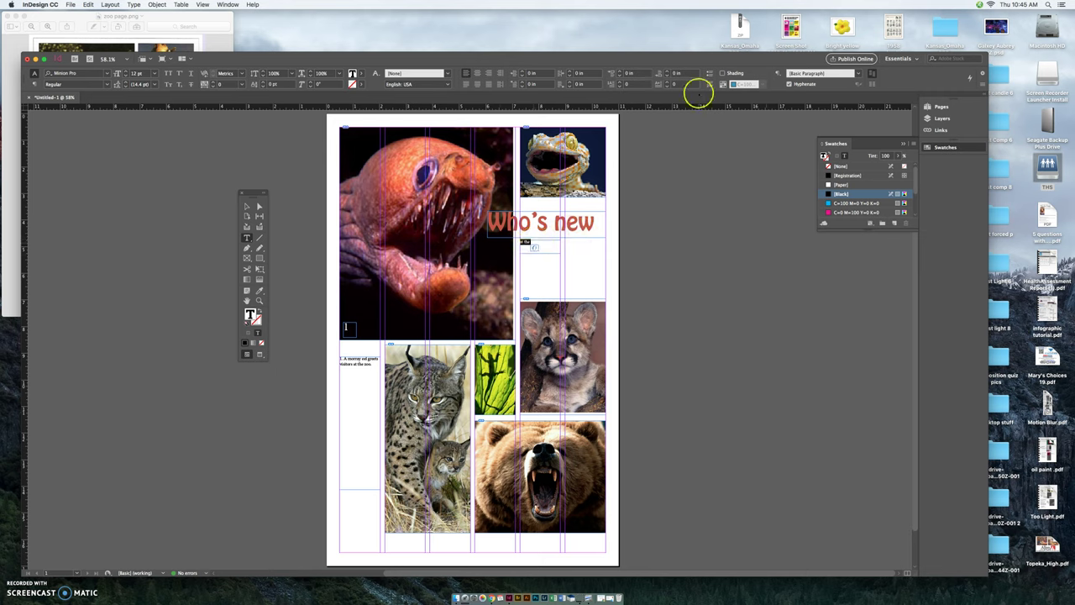
{"action": "left_click", "coordinate": [154, 73]}
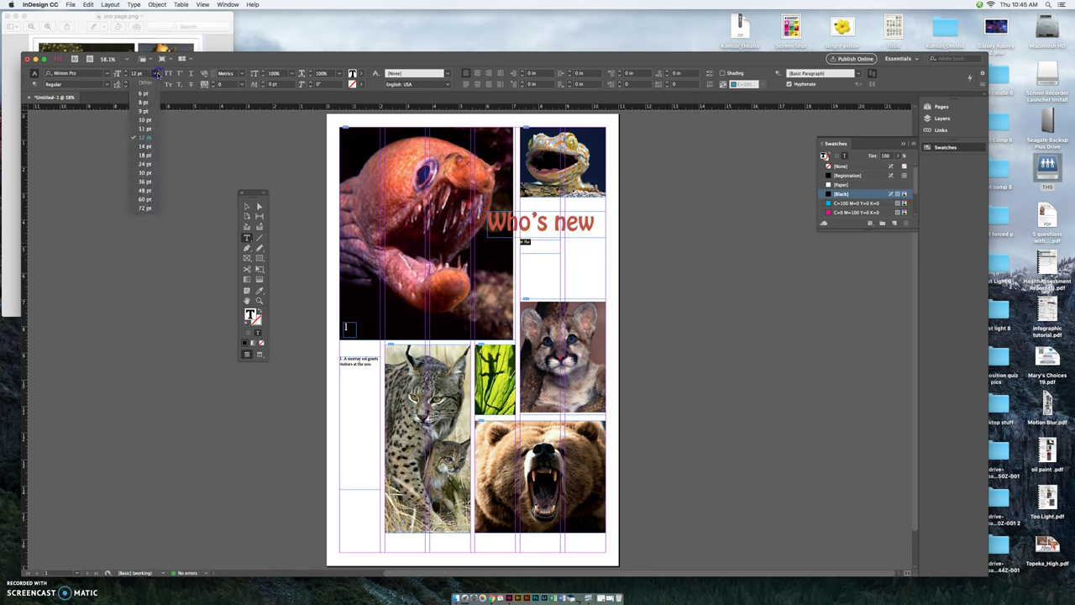
{"action": "left_click", "coordinate": [143, 174]}
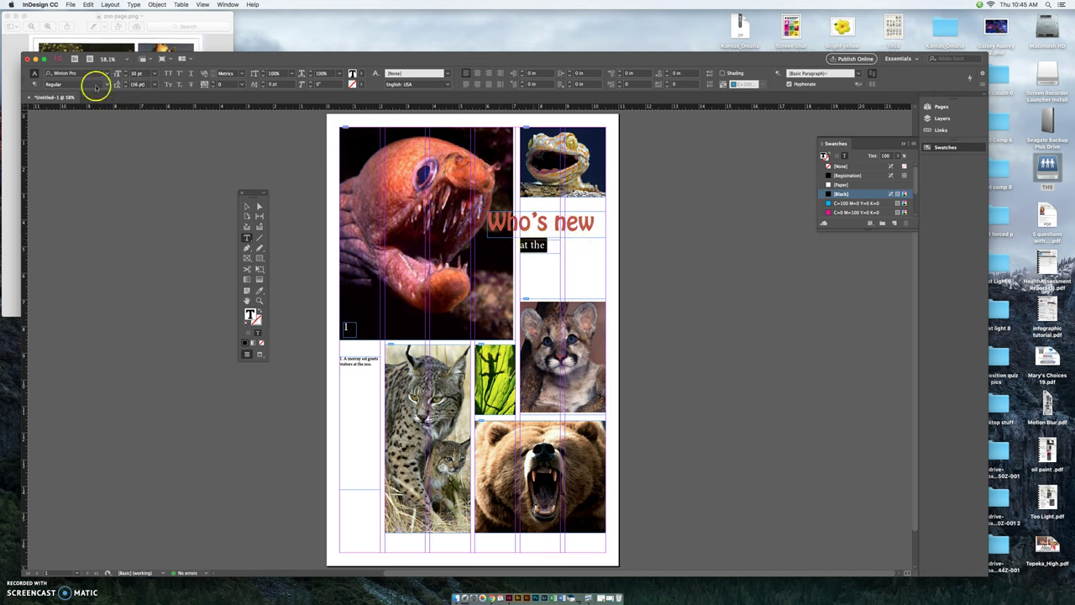
{"action": "left_click", "coordinate": [109, 74]}
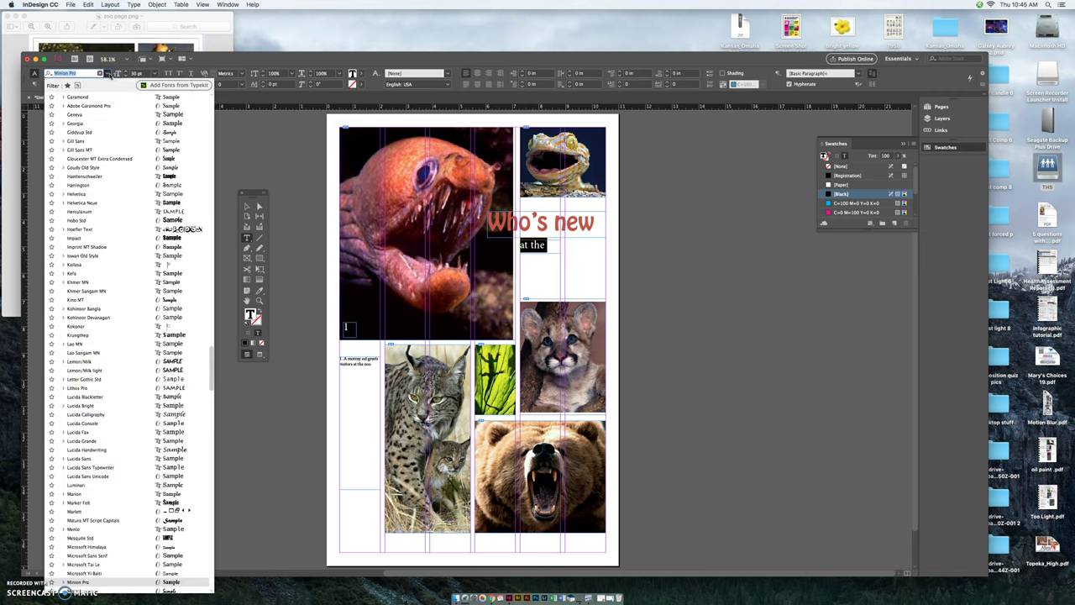
{"action": "left_click", "coordinate": [101, 222]}
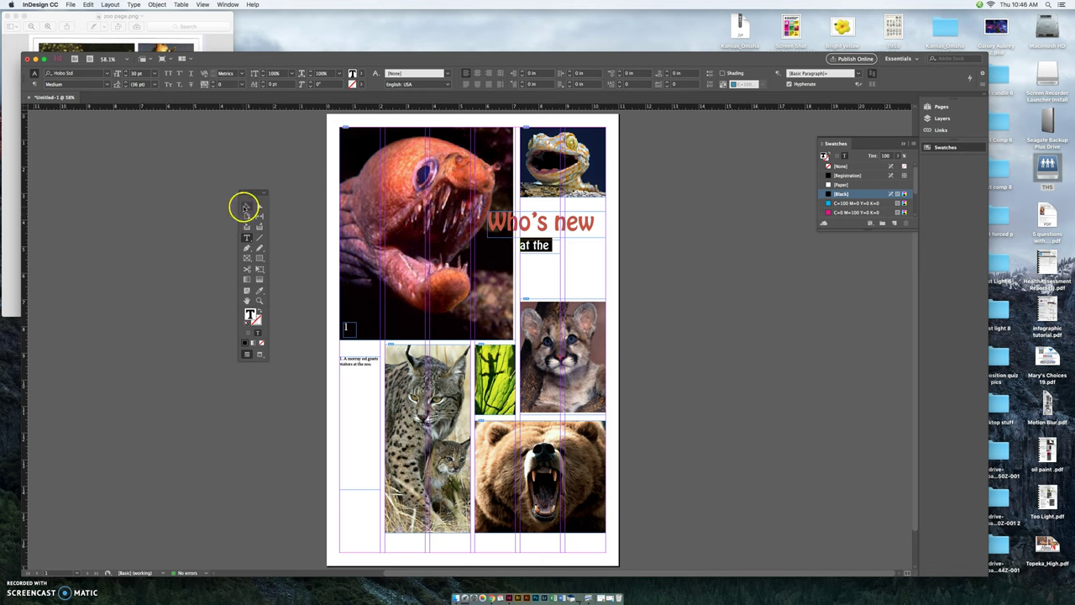
- Add a 'Zoo' text frame beside 'at the' in 72 pt Hobo Std
{"action": "left_click", "coordinate": [245, 206]}
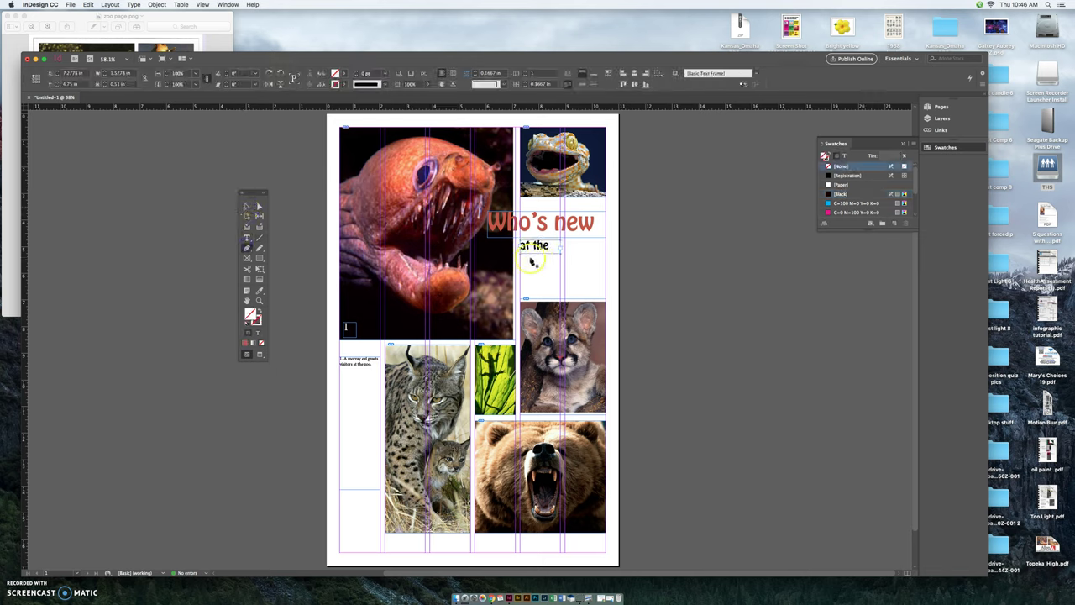
{"action": "left_click", "coordinate": [245, 237]}
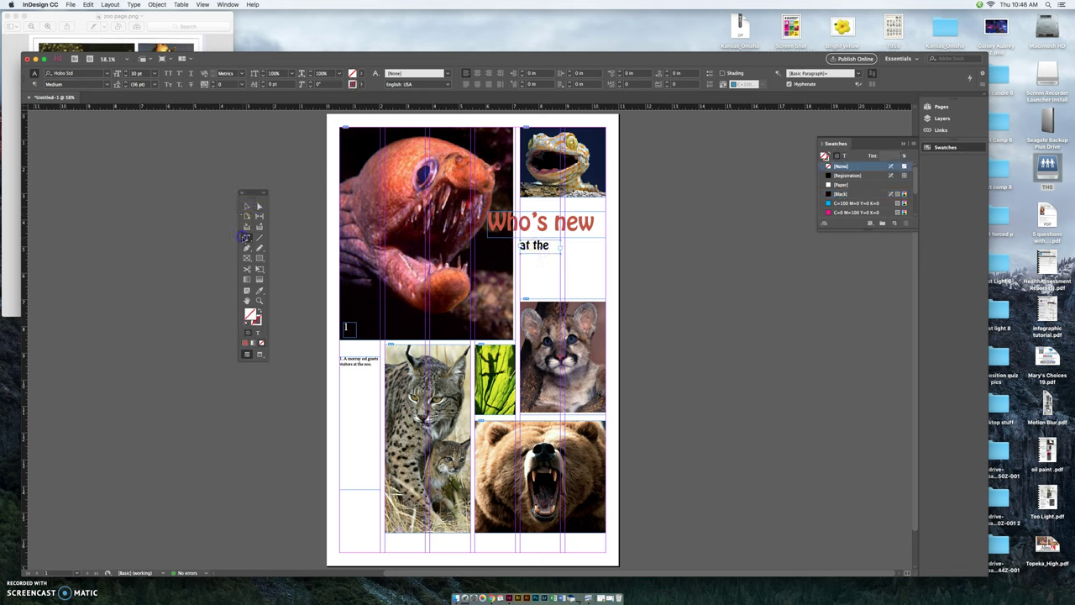
{"action": "left_click_drag", "start_coordinate": [573, 242], "coordinate": [638, 271]}
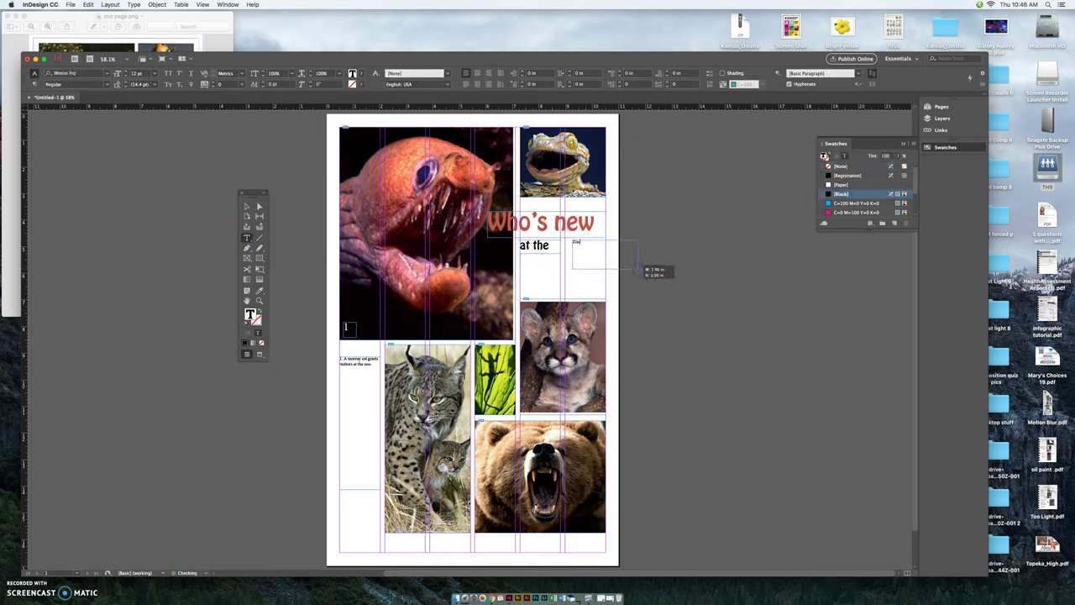
{"action": "left_click_drag", "start_coordinate": [638, 270], "coordinate": [638, 270]}
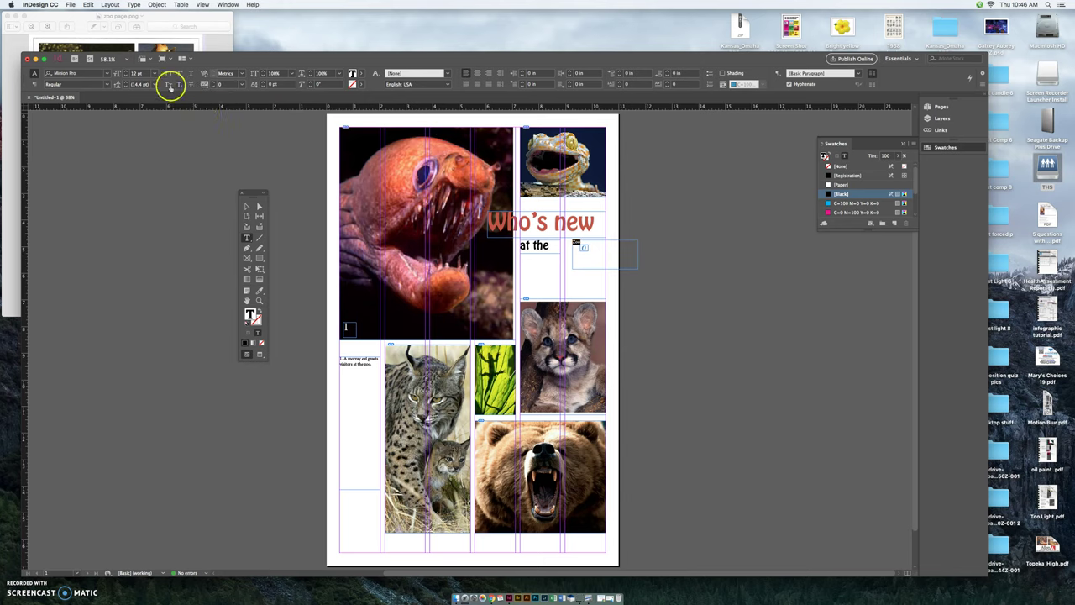
{"action": "left_click", "coordinate": [104, 76]}
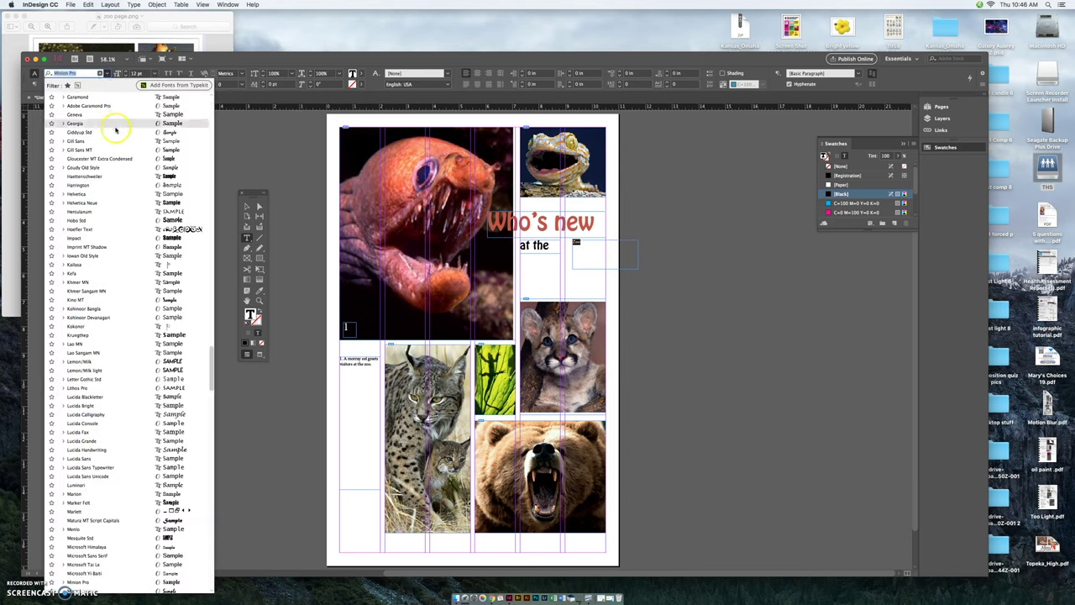
{"action": "left_click", "coordinate": [106, 222]}
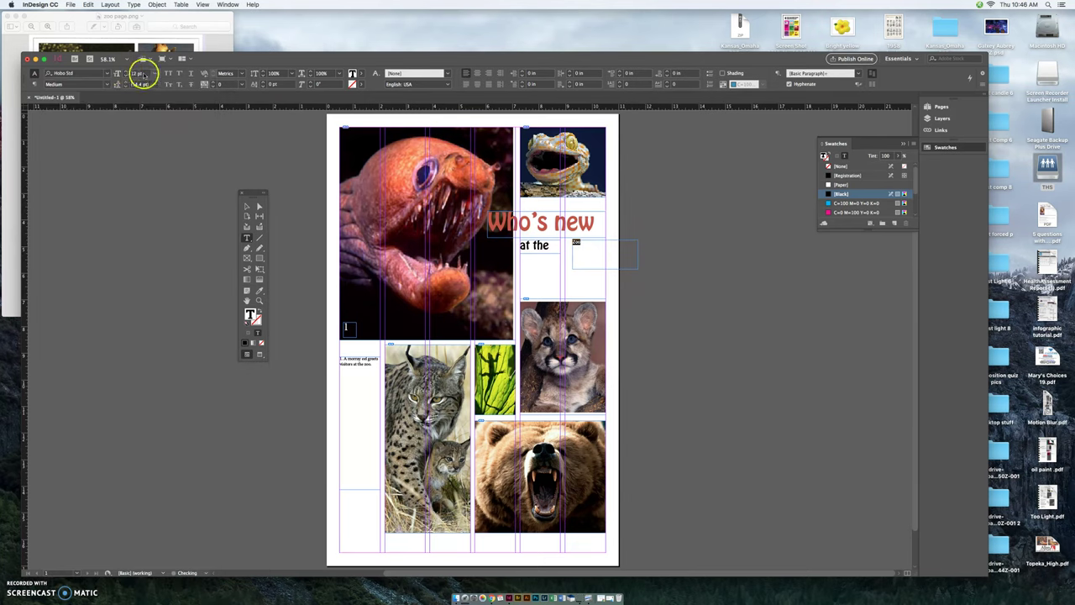
{"action": "left_click", "coordinate": [154, 76]}
{"action": "left_click", "coordinate": [145, 208]}
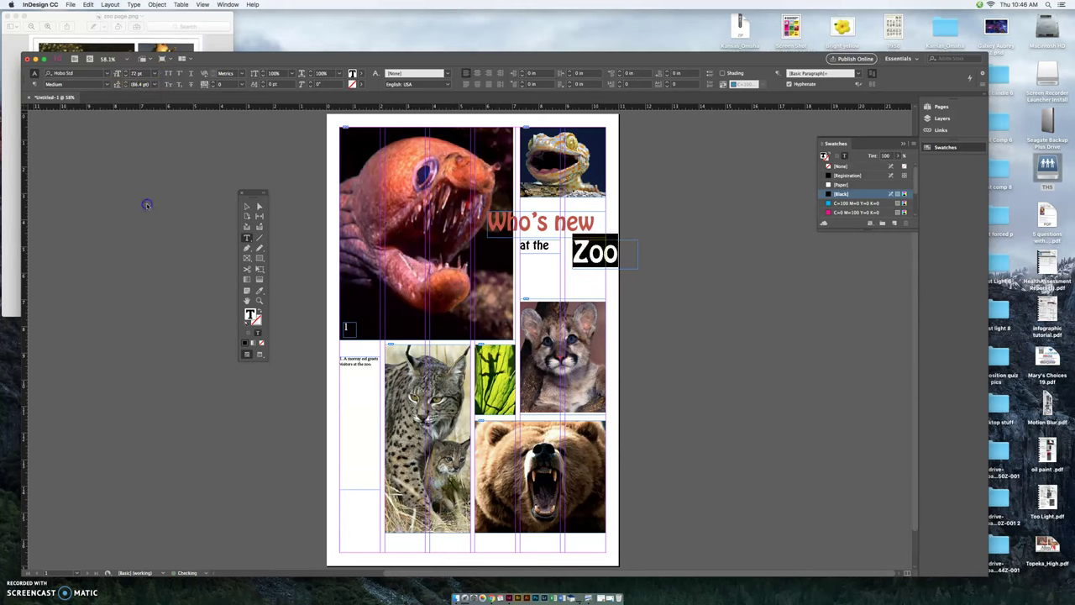
- Move the Zoo frame next to 'at the' and undo a stray red frame fill
{"action": "left_click", "coordinate": [248, 207]}
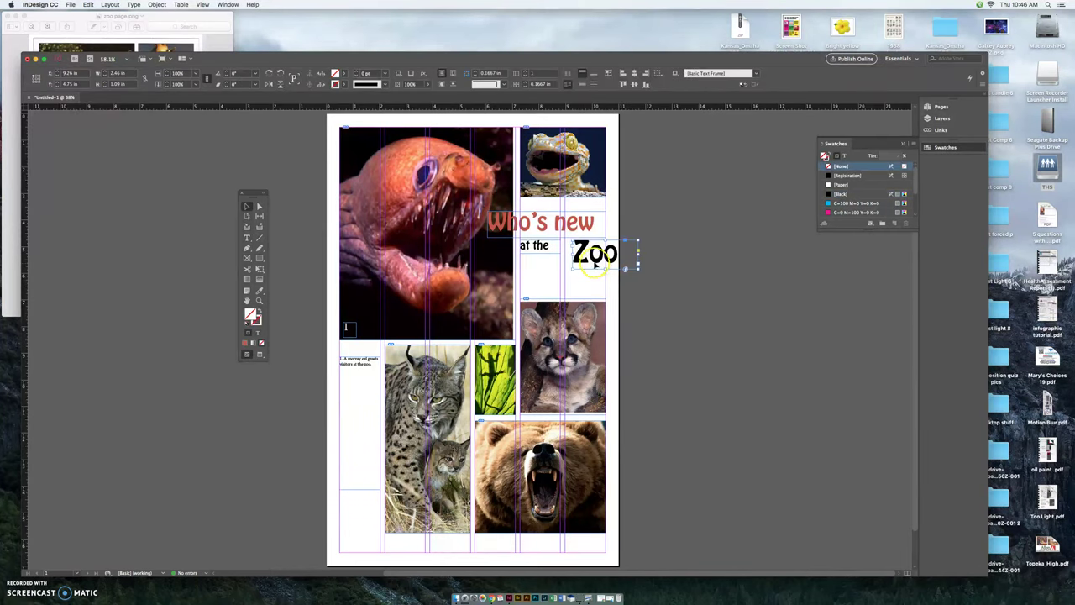
{"action": "left_click_drag", "start_coordinate": [595, 255], "coordinate": [563, 246]}
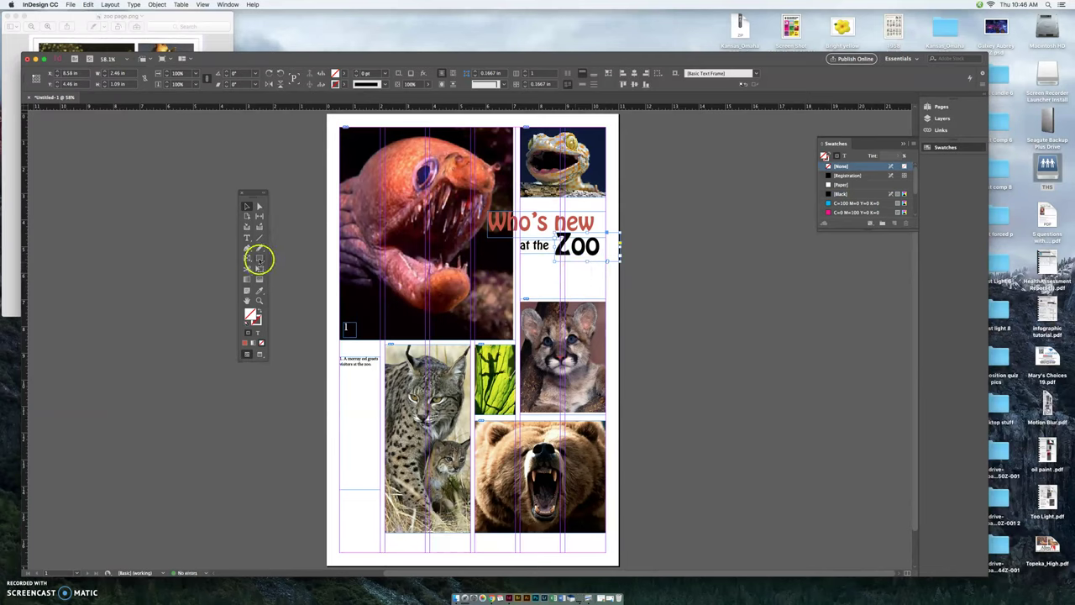
{"action": "left_click", "coordinate": [261, 247]}
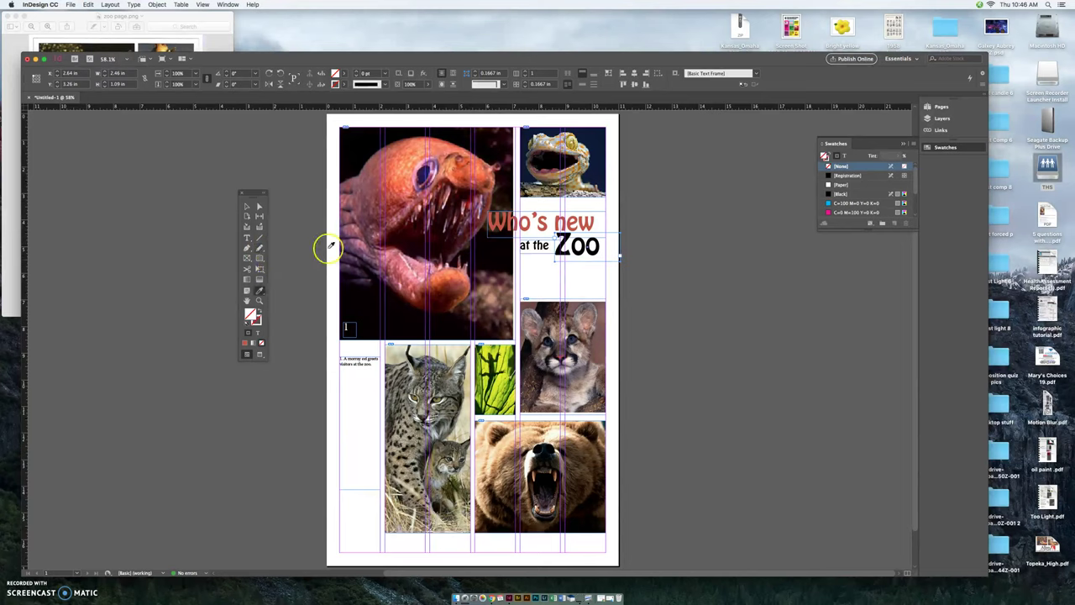
{"action": "left_click", "coordinate": [579, 241]}
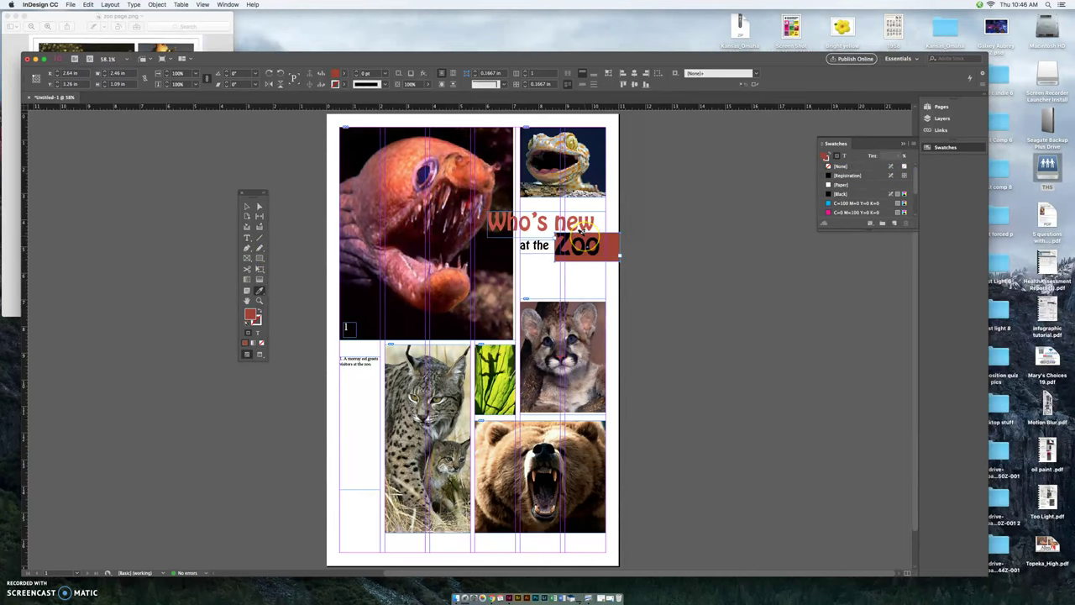
{"action": "key", "text": "super+z"}
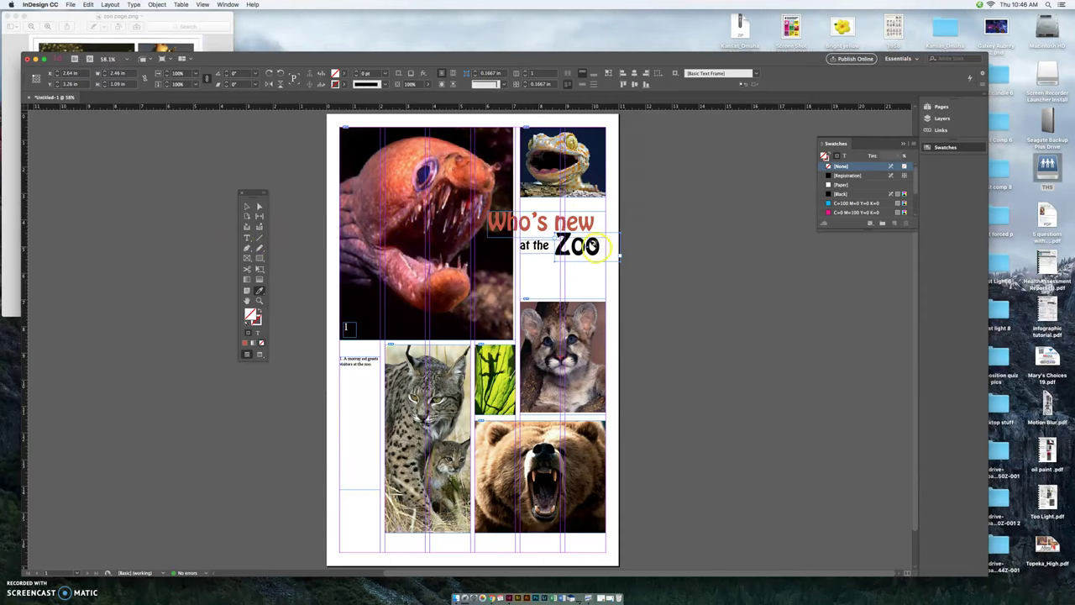
{"action": "left_click", "coordinate": [598, 248]}
{"action": "left_click", "coordinate": [250, 313]}
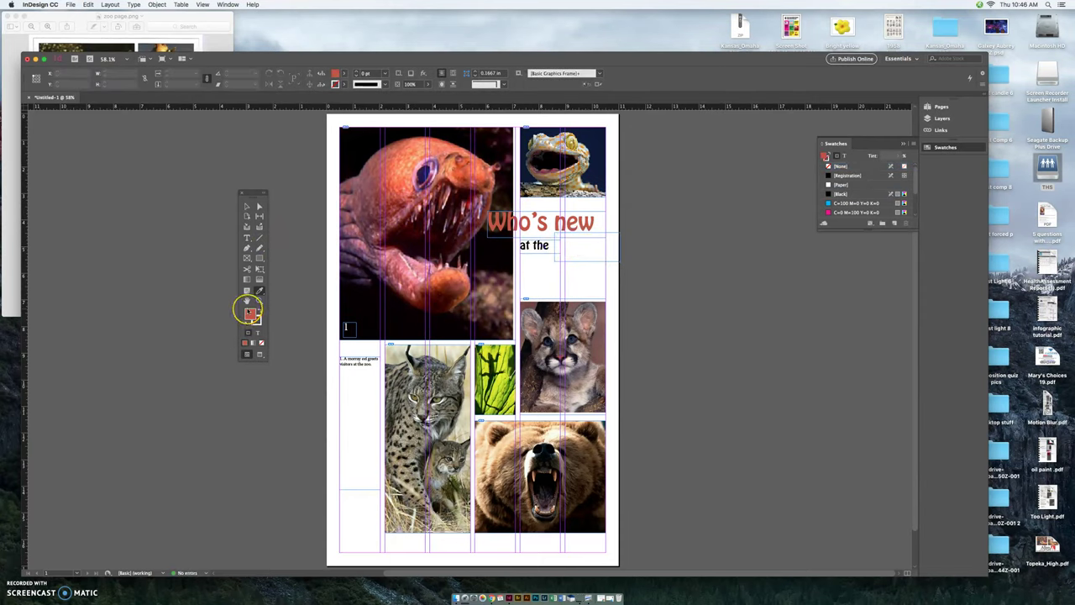
{"action": "key", "text": "super+z"}
- Copy the red 'Who's new' text style onto 'Zoo' with the Eyedropper
{"action": "left_click", "coordinate": [245, 250]}
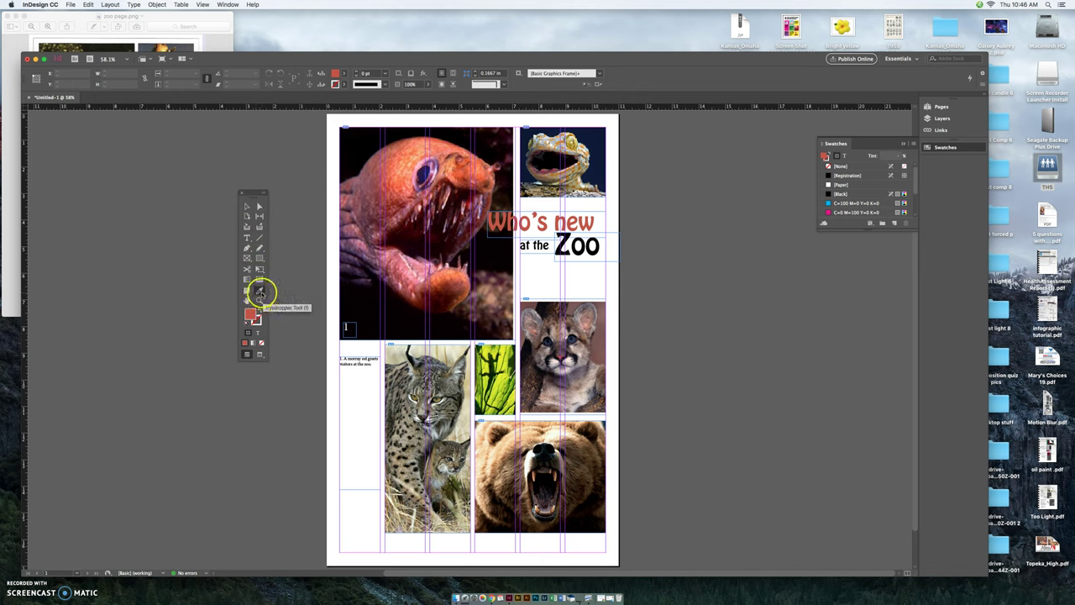
{"action": "left_click", "coordinate": [260, 291]}
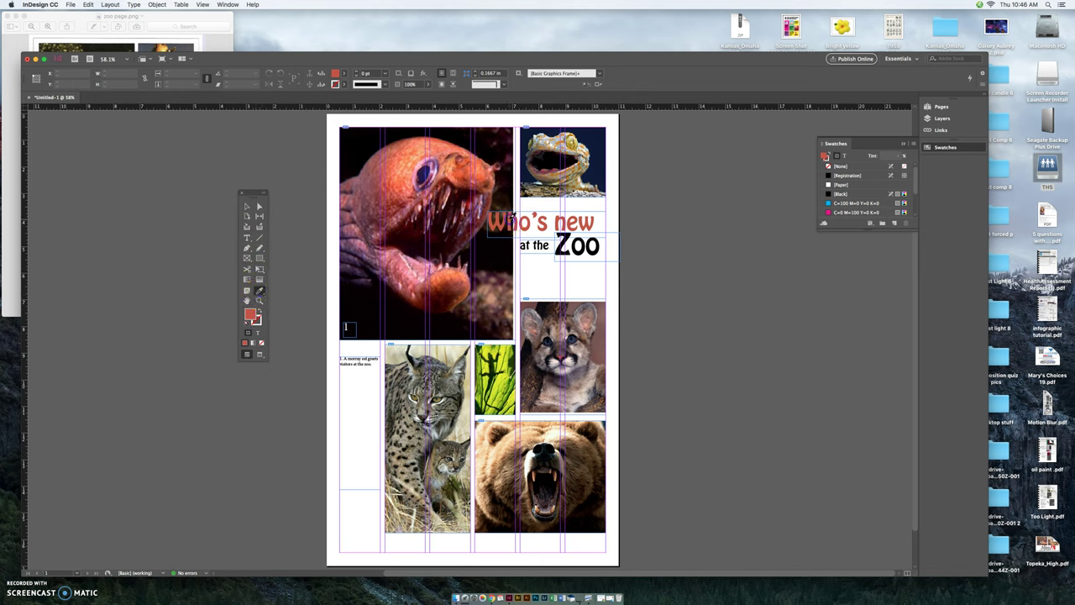
{"action": "left_click", "coordinate": [593, 245]}
{"action": "left_click_drag", "start_coordinate": [598, 243], "coordinate": [553, 245]}
{"action": "left_click", "coordinate": [520, 220]}
{"action": "left_click", "coordinate": [519, 229]}
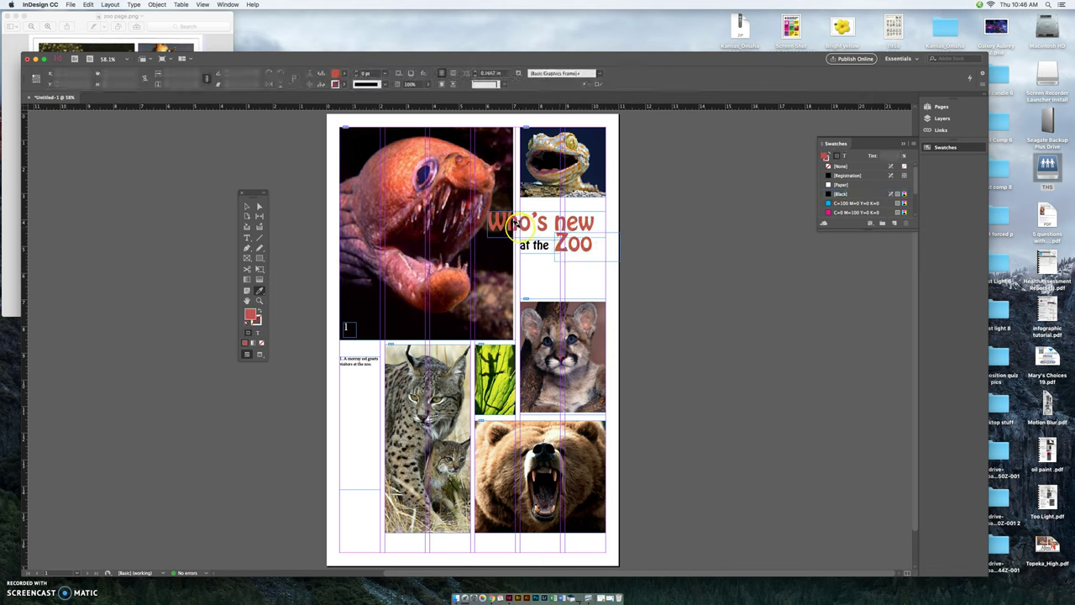
- Nudge the 'Zoo' and 'at the' frames so they line up side by side
{"action": "left_click", "coordinate": [247, 208]}
{"action": "left_click", "coordinate": [576, 245]}
{"action": "mouse_move", "coordinate": [576, 244]}
{"action": "left_mouse_down"}
{"action": "mouse_move", "coordinate": [529, 238]}
{"action": "mouse_move", "coordinate": [568, 250]}
{"action": "left_mouse_up"}
{"action": "left_click", "coordinate": [523, 245]}
{"action": "left_click", "coordinate": [576, 252]}
{"action": "left_click", "coordinate": [568, 275]}
{"action": "left_click", "coordinate": [559, 312]}
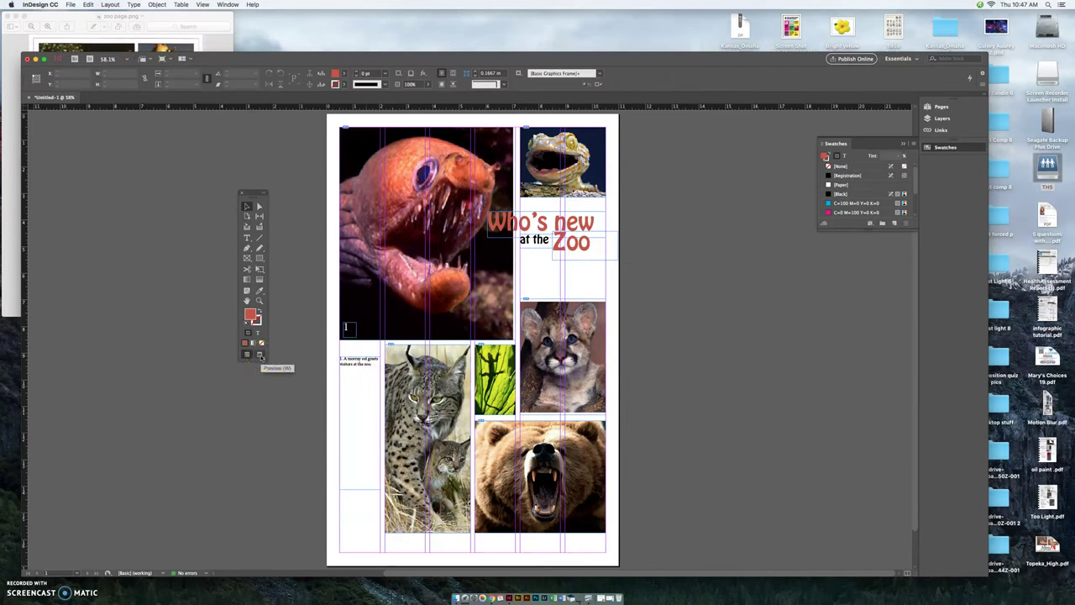
- Toggle Preview screen mode to view the page without guides or frame edges
{"action": "left_click", "coordinate": [260, 355]}
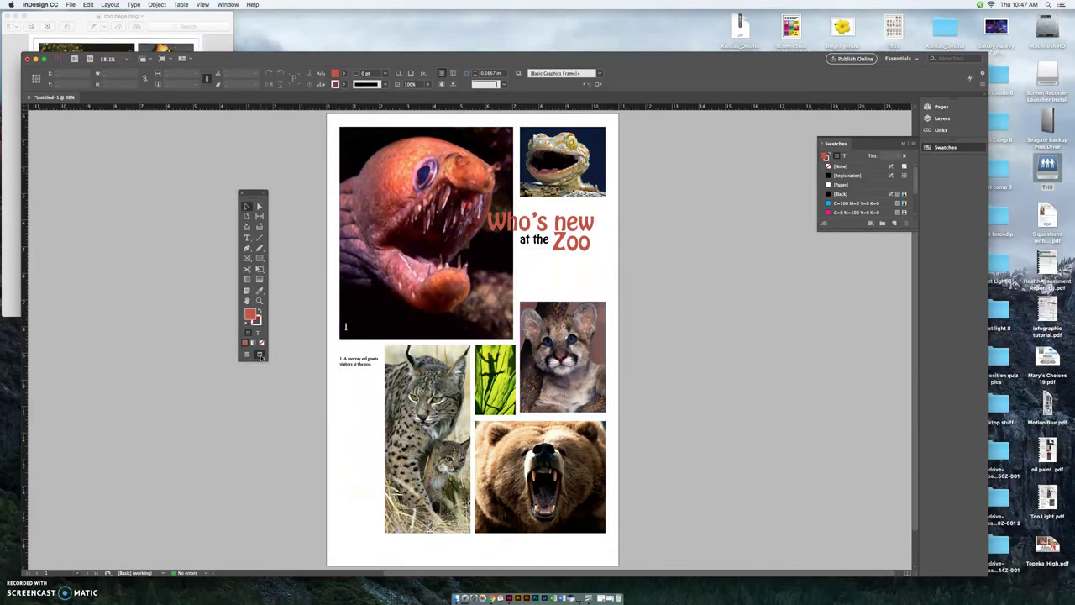
{"action": "left_click", "coordinate": [260, 356]}
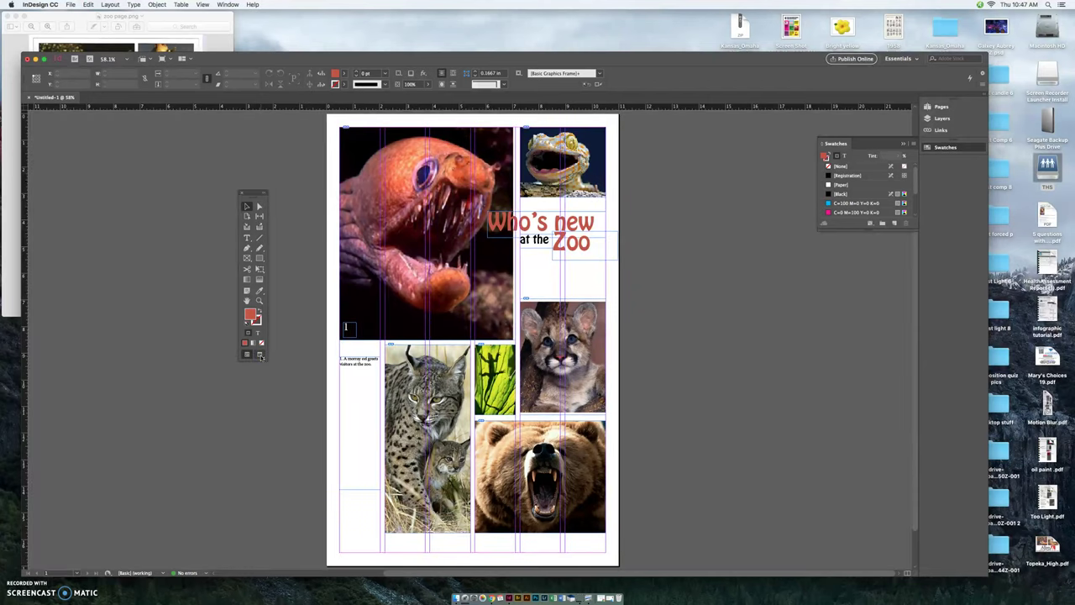
{"action": "left_click", "coordinate": [260, 355]}
{"action": "left_click", "coordinate": [261, 355]}
{"action": "left_click", "coordinate": [251, 359]}
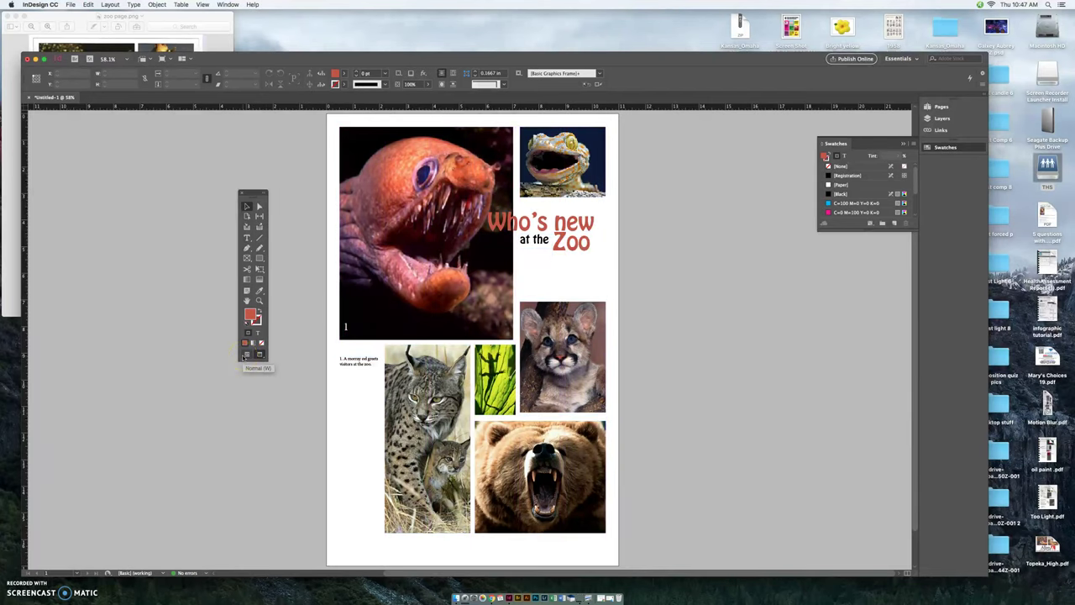
{"action": "left_click", "coordinate": [243, 357]}
{"action": "left_click", "coordinate": [244, 356]}
- Draw a story frame under 'at the Zoo' and fill it with placeholder text
{"action": "left_click", "coordinate": [248, 238]}
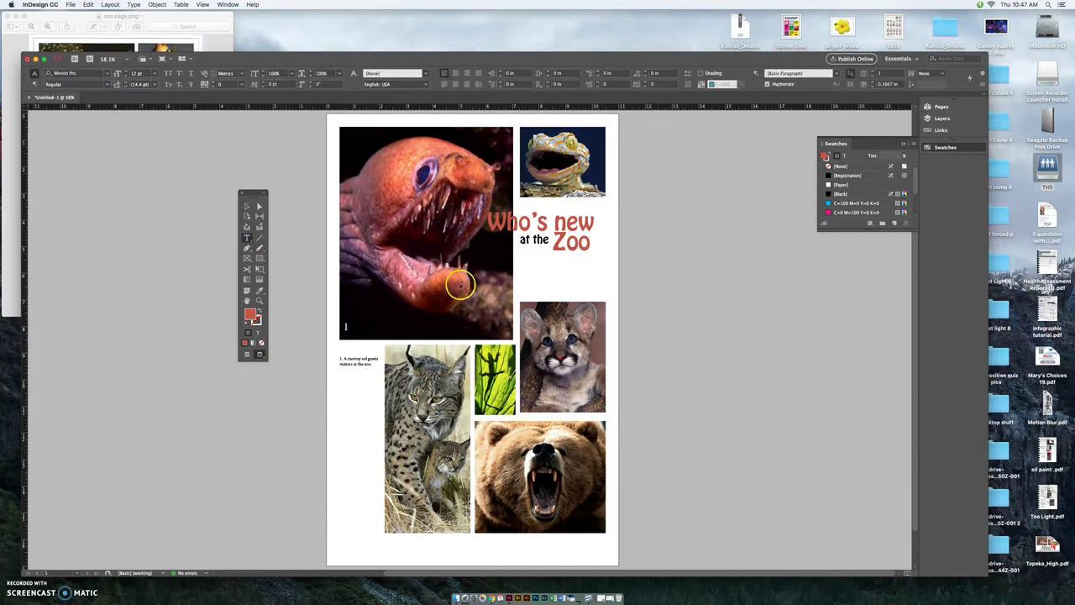
{"action": "key", "text": "w"}
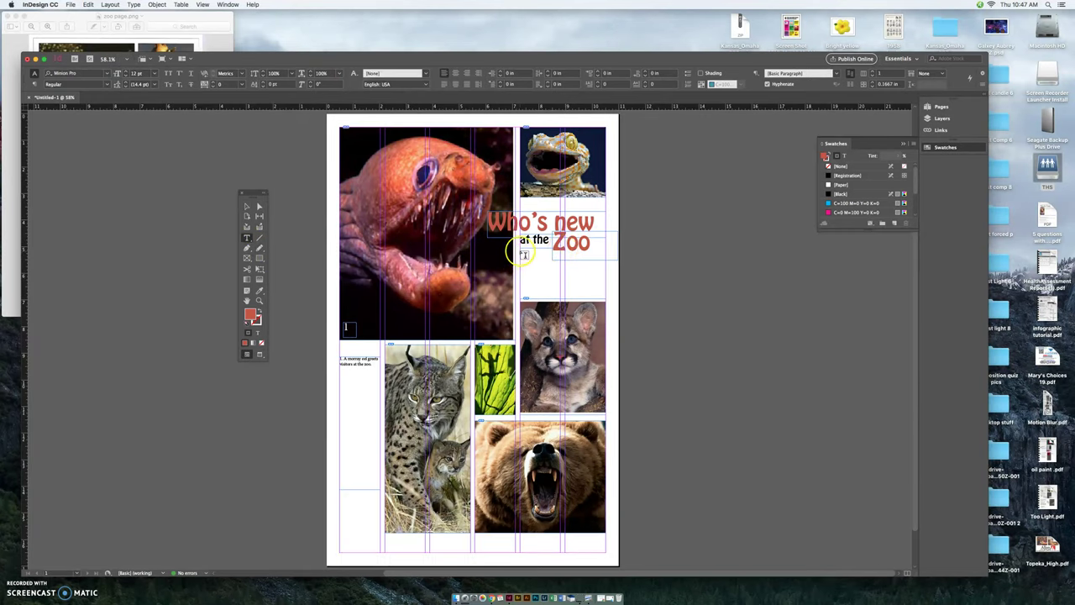
{"action": "left_click_drag", "start_coordinate": [522, 253], "coordinate": [604, 294]}
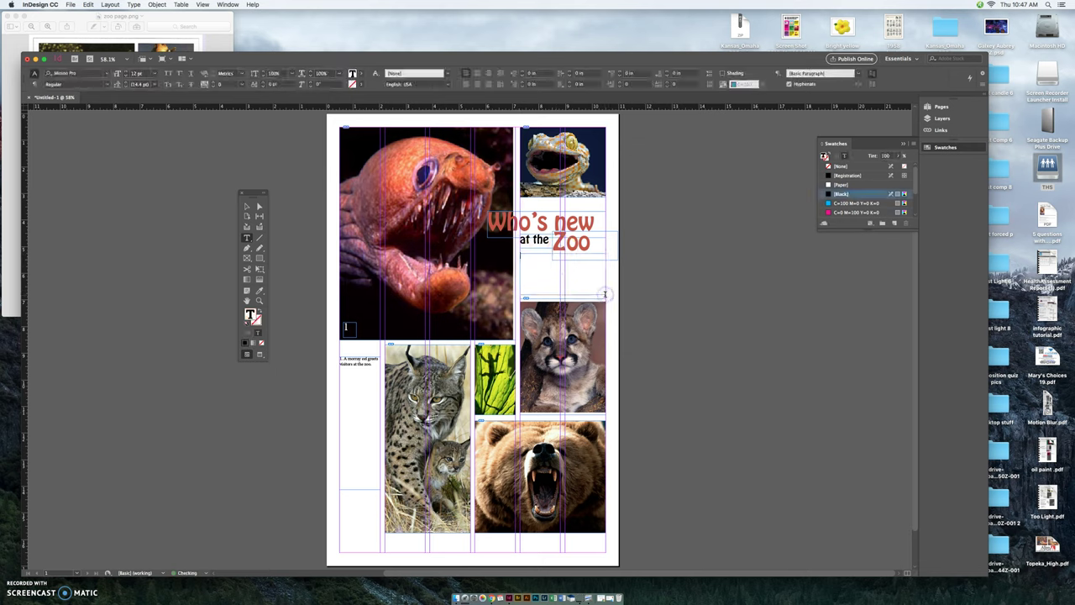
{"action": "left_click", "coordinate": [649, 241]}
{"action": "left_click", "coordinate": [132, 4]}
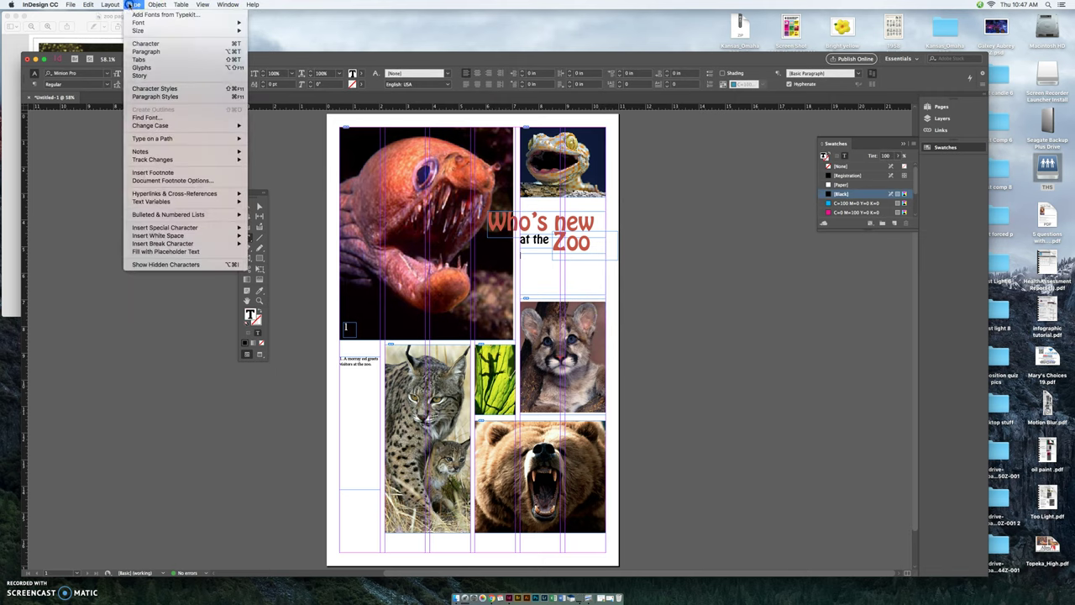
{"action": "left_click", "coordinate": [150, 236]}
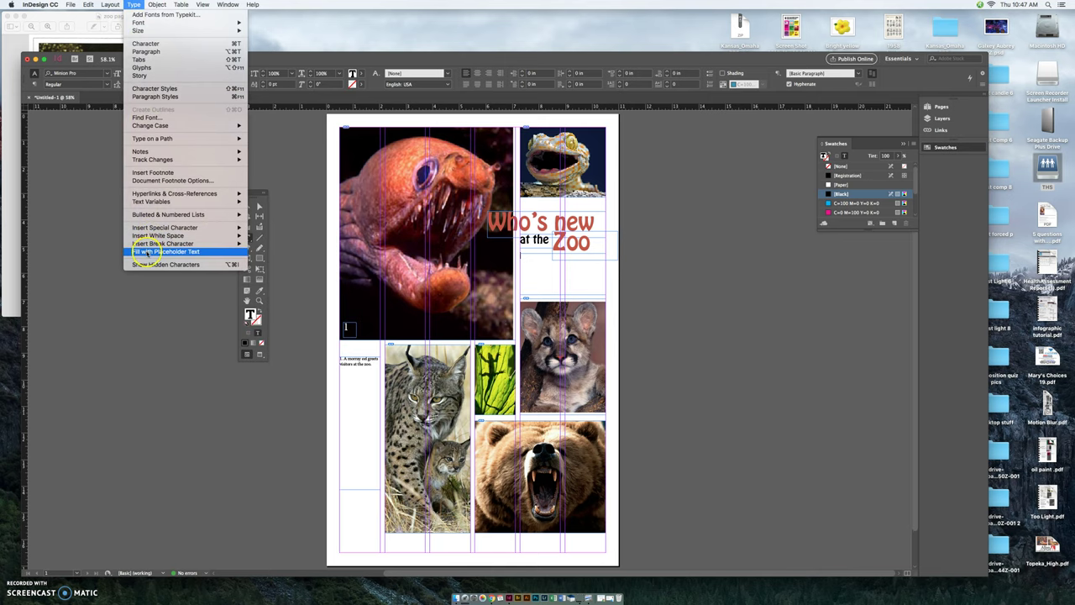
{"action": "left_click", "coordinate": [147, 252]}
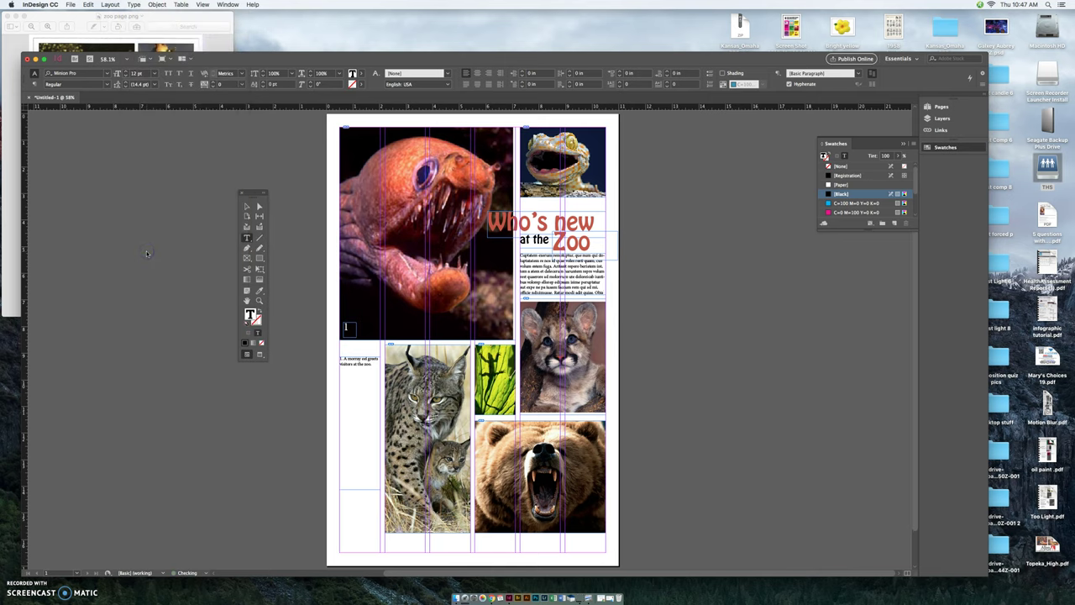
{"action": "key", "text": "super+equal"}
{"action": "key", "text": "super+equal"}
{"action": "key", "text": "super+equal"}
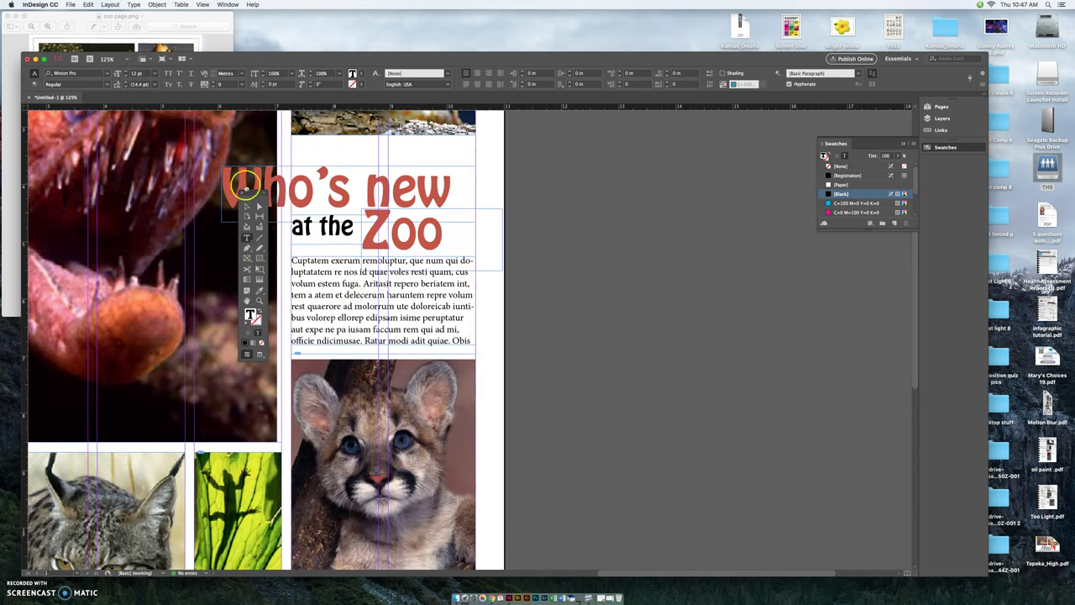
- Set the story text frame to 2 columns in Text Frame Options
{"action": "left_click", "coordinate": [246, 207]}
{"action": "left_click", "coordinate": [344, 303]}
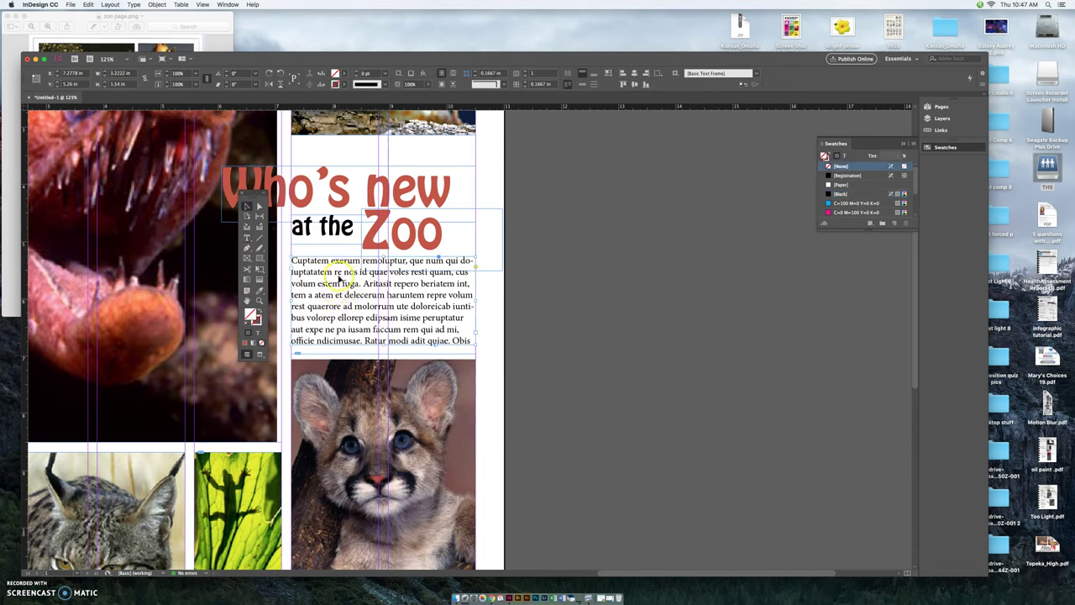
{"action": "key", "text": "super+b"}
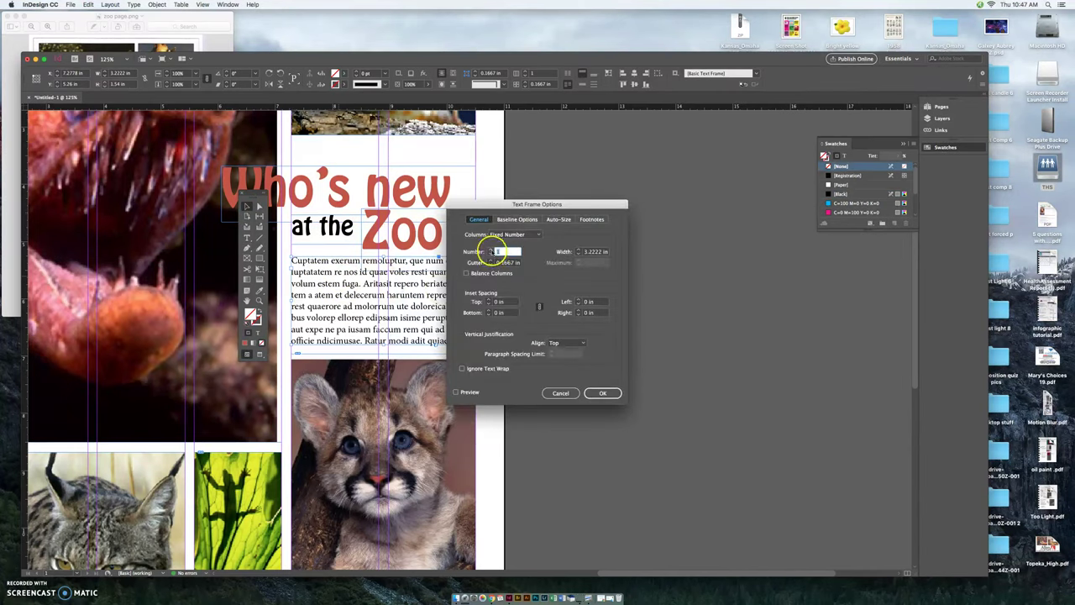
{"action": "left_click", "coordinate": [490, 250]}
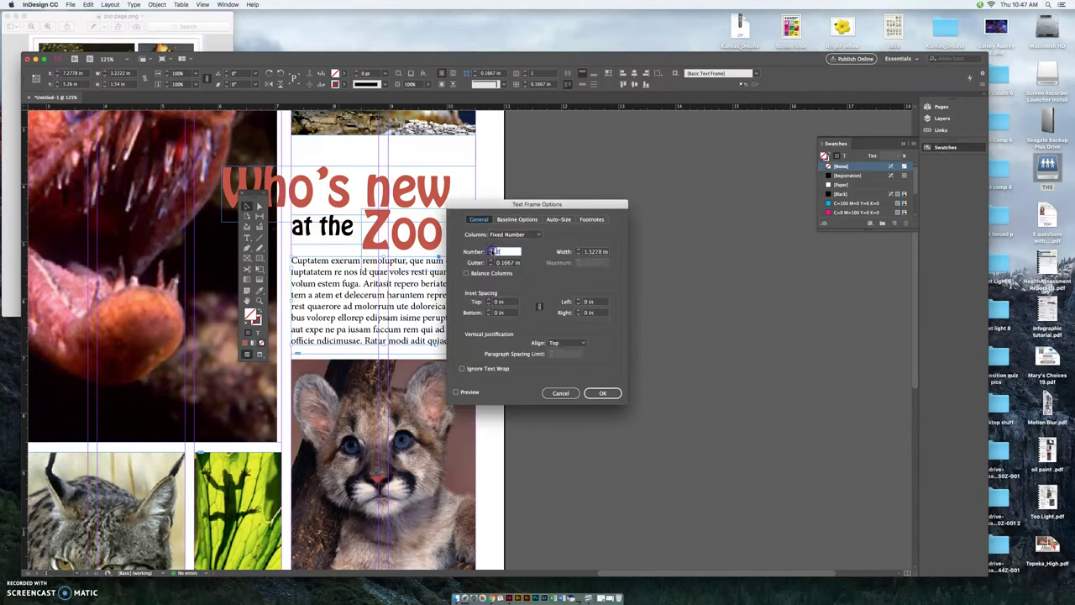
{"action": "left_click", "coordinate": [456, 392]}
{"action": "left_click_drag", "start_coordinate": [516, 204], "coordinate": [580, 201]}
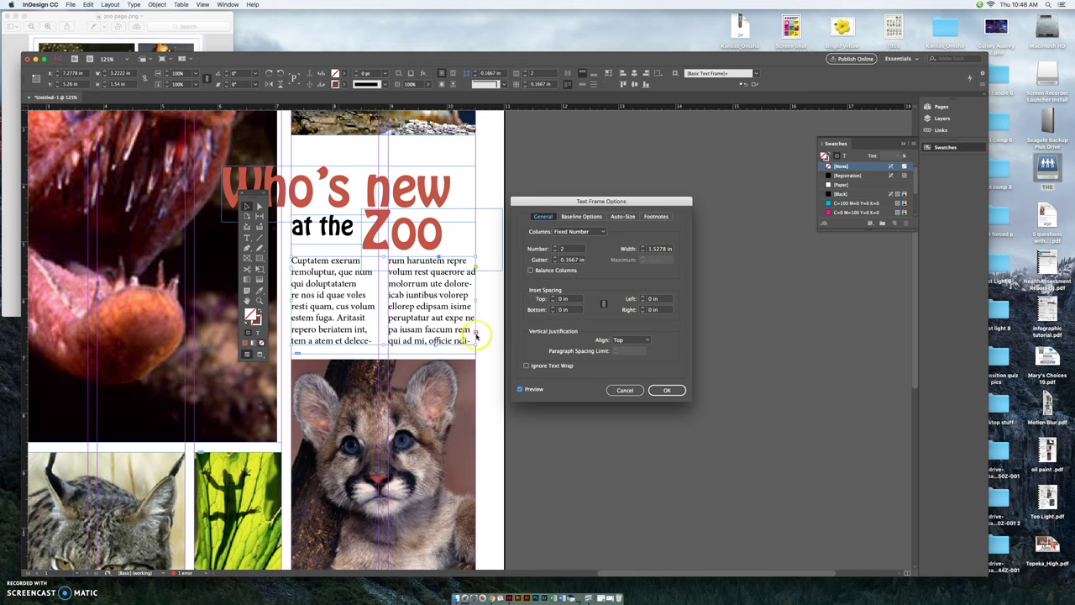
{"action": "left_click", "coordinate": [655, 390]}
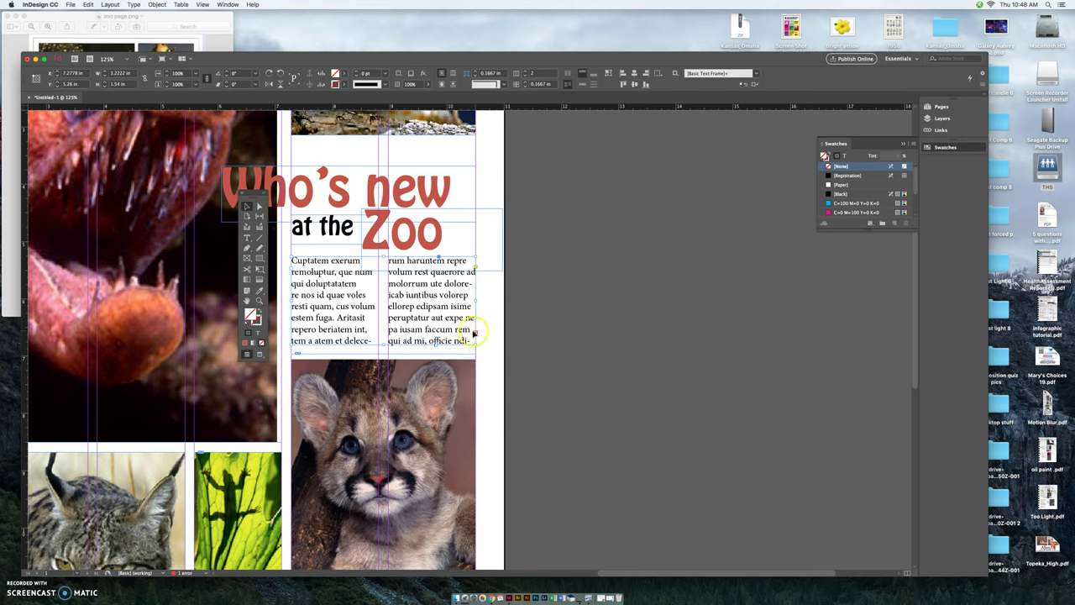
- Lengthen the story frame so no text is overset and shift it slightly lower
{"action": "left_click_drag", "start_coordinate": [382, 342], "coordinate": [383, 352]}
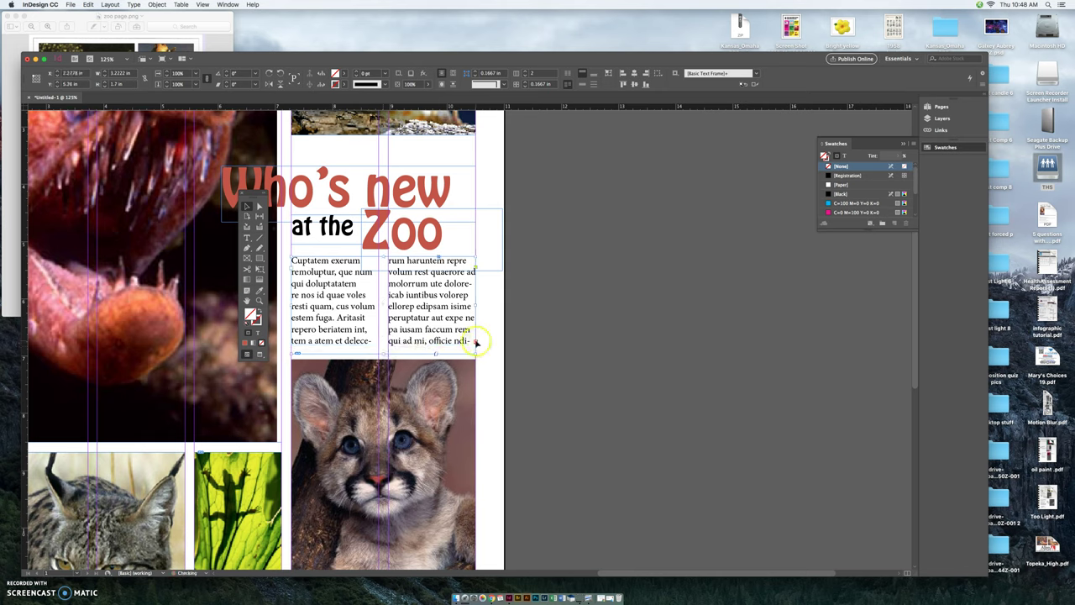
{"action": "mouse_move", "coordinate": [383, 353]}
{"action": "left_mouse_down"}
{"action": "mouse_move", "coordinate": [384, 395]}
{"action": "mouse_move", "coordinate": [384, 354]}
{"action": "left_mouse_up"}
{"action": "left_click_drag", "start_coordinate": [428, 333], "coordinate": [428, 340]}
- Nudge the story frame down and draw a new text frame for the byline
{"action": "left_click", "coordinate": [341, 267]}
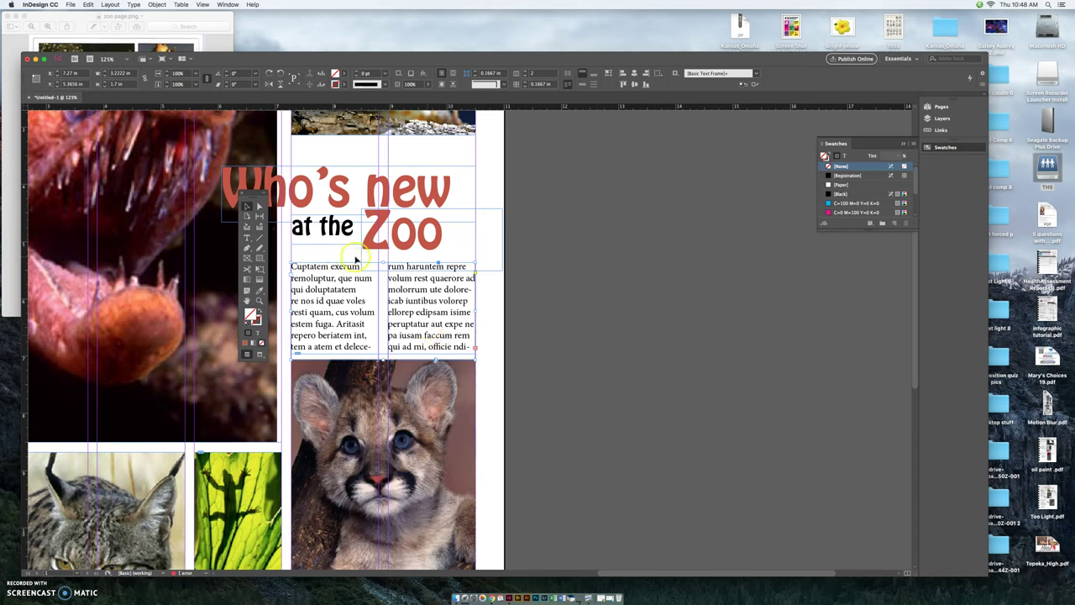
{"action": "left_click", "coordinate": [247, 238]}
{"action": "left_click", "coordinate": [540, 252]}
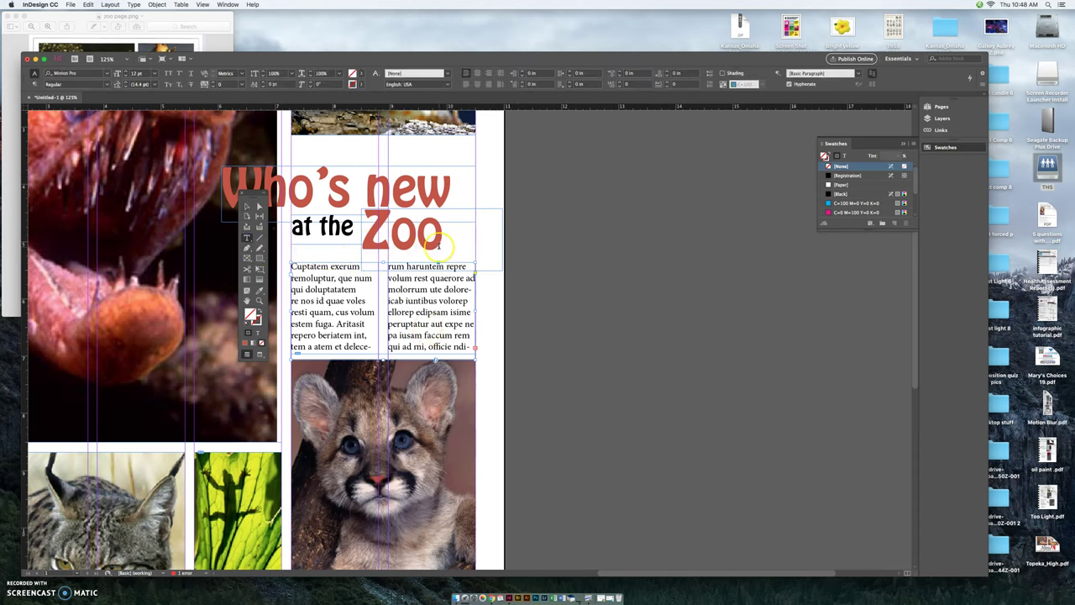
{"action": "left_click_drag", "start_coordinate": [489, 316], "coordinate": [592, 327]}
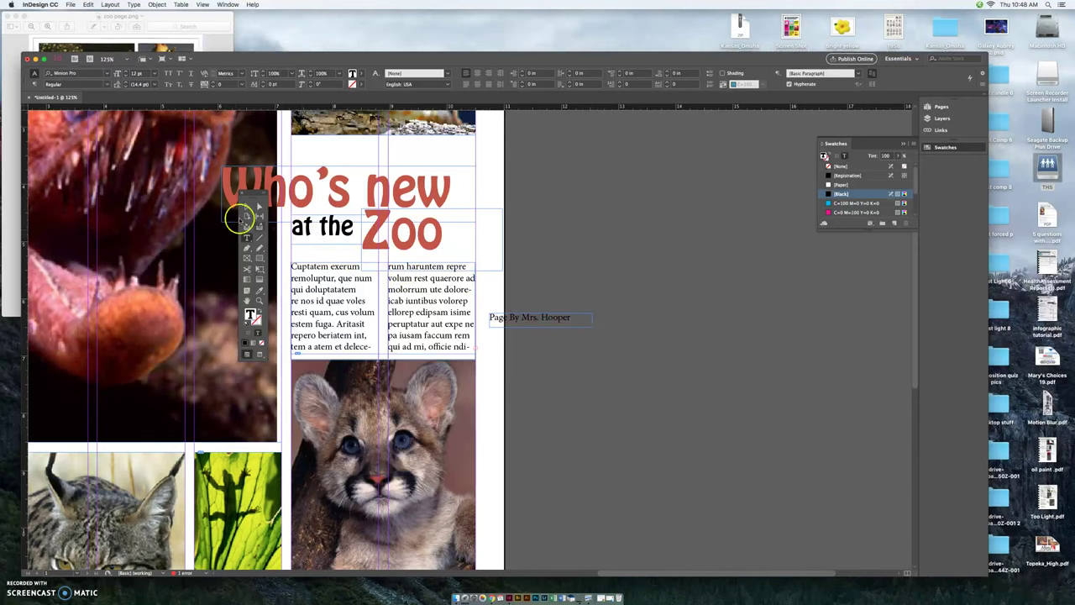
- Move the byline frame directly under the 'at the Zoo' headline, nudging it into place
{"action": "left_click", "coordinate": [248, 206]}
{"action": "left_click_drag", "start_coordinate": [521, 316], "coordinate": [323, 250]}
{"action": "key", "text": "Down"}
{"action": "key", "text": "Down"}
{"action": "key", "text": "Down"}
{"action": "key", "text": "Down"}
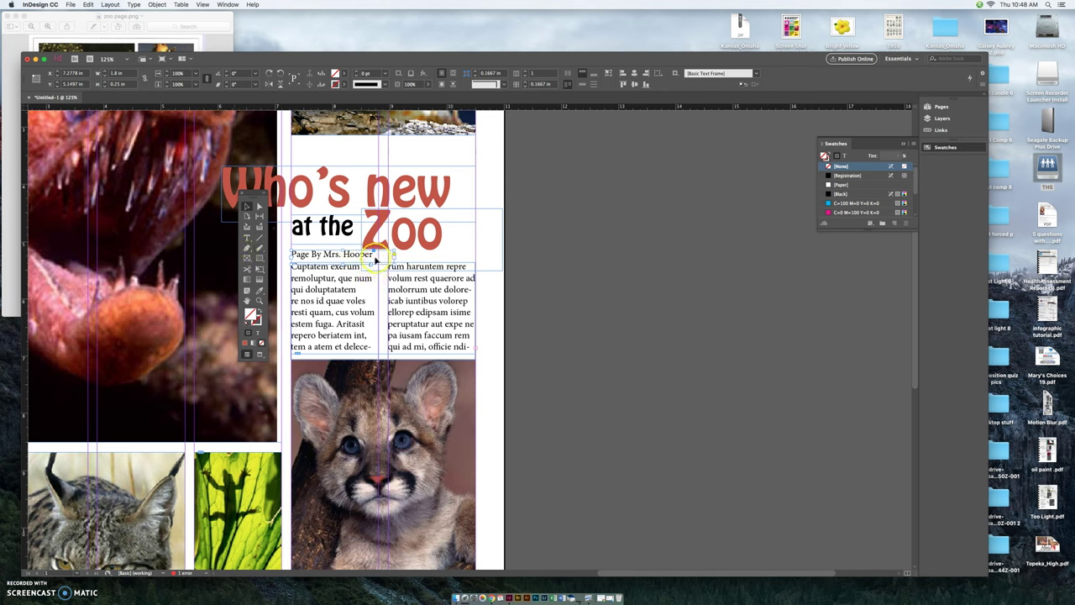
- Set the byline text to Minion Pro Bold from the font style list
{"action": "double_click", "coordinate": [374, 257]}
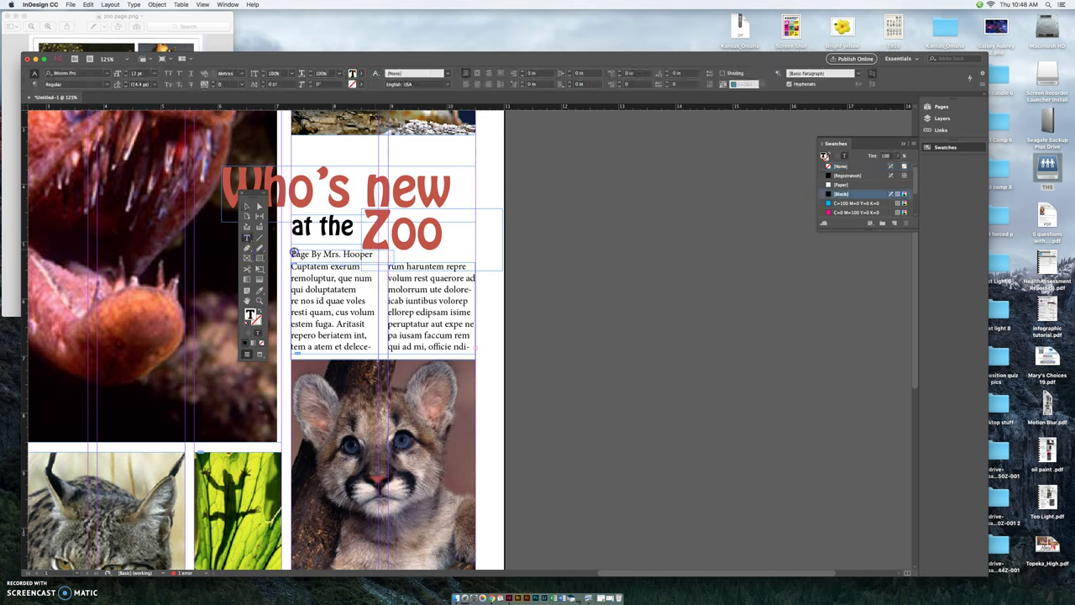
{"action": "left_click_drag", "start_coordinate": [370, 253], "coordinate": [281, 250]}
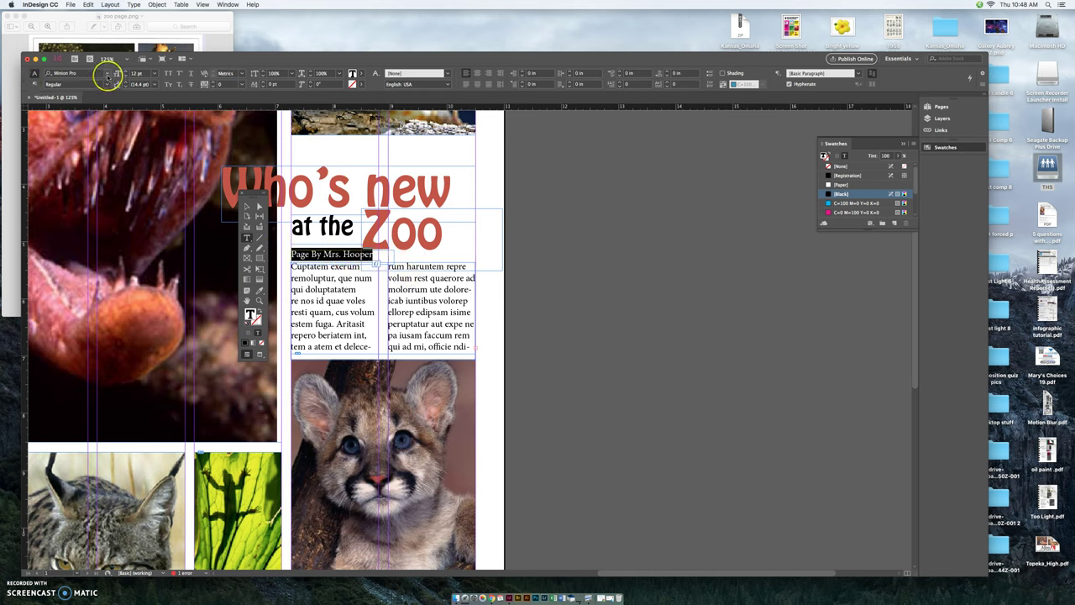
{"action": "left_click", "coordinate": [107, 84]}
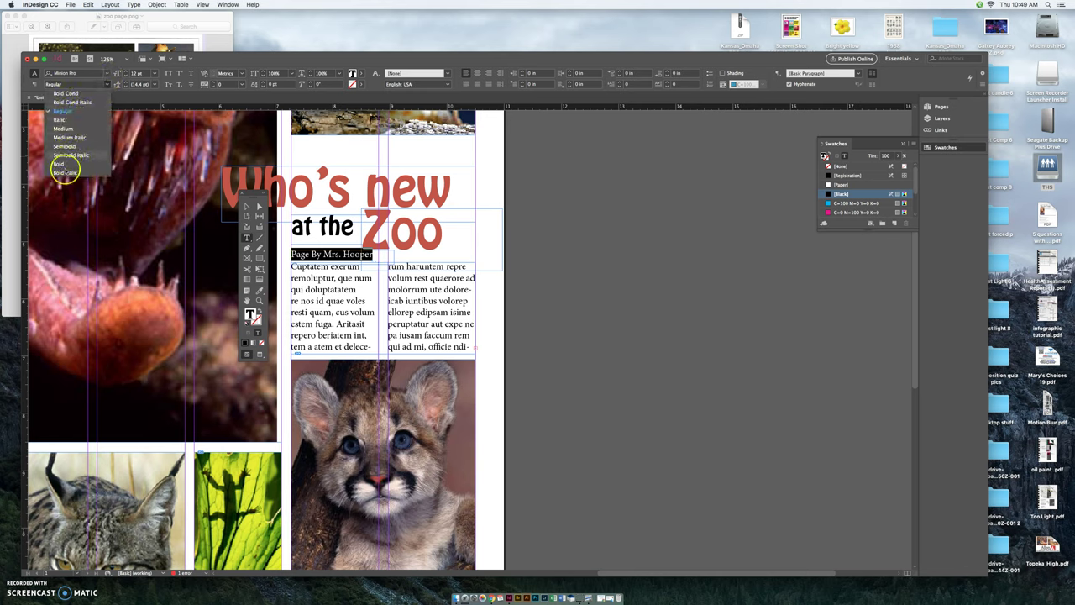
{"action": "left_click", "coordinate": [62, 166]}
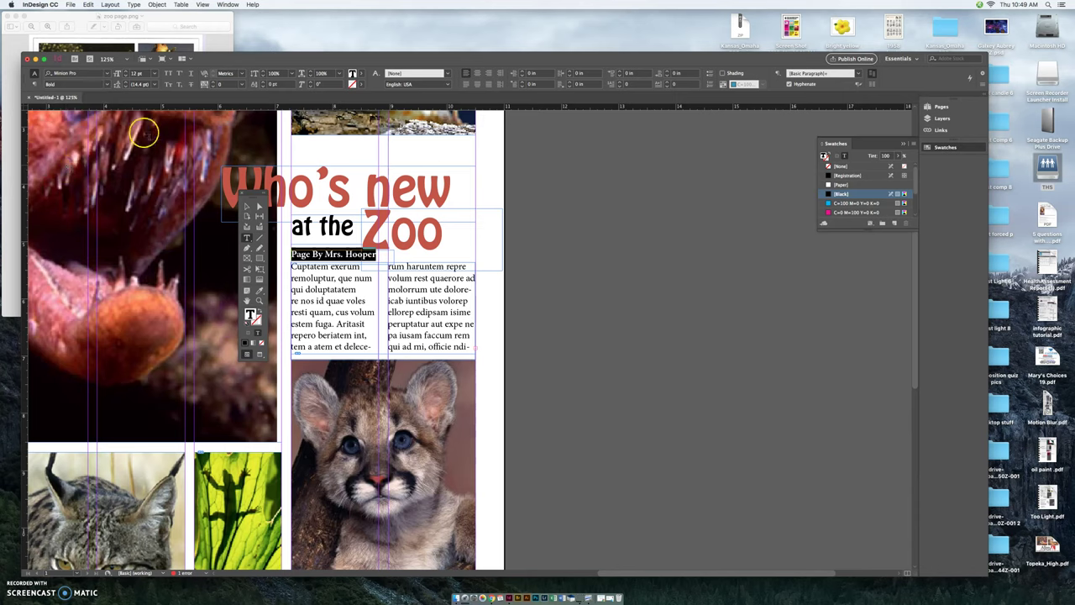
{"action": "left_click", "coordinate": [295, 254]}
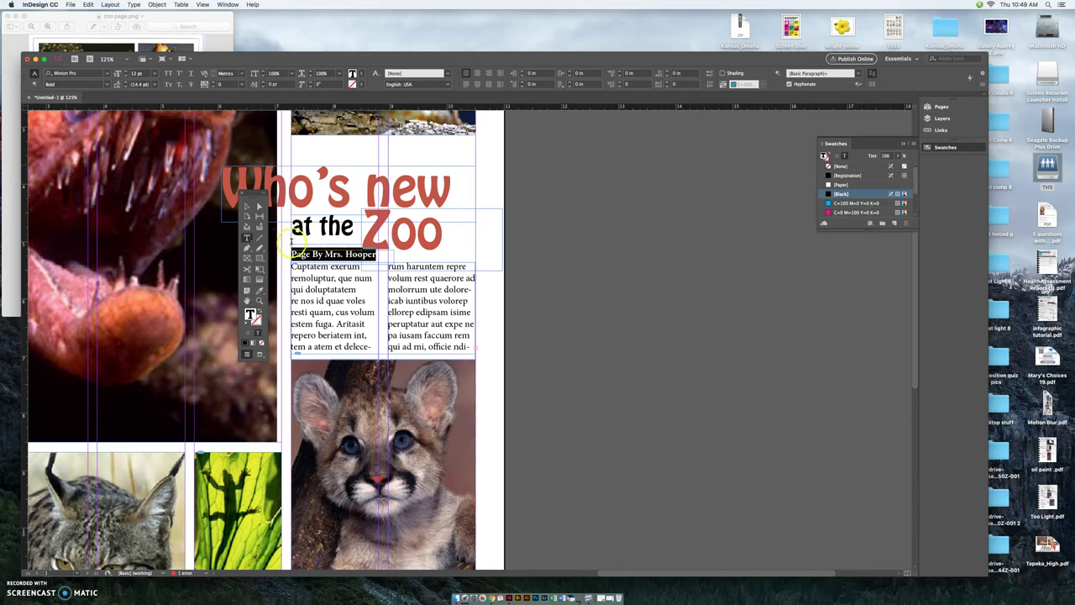
- Check the 's' in the Who's headline, then reselect and deselect the byline text
{"action": "left_click", "coordinate": [336, 194]}
{"action": "key", "text": "shift+Right"}
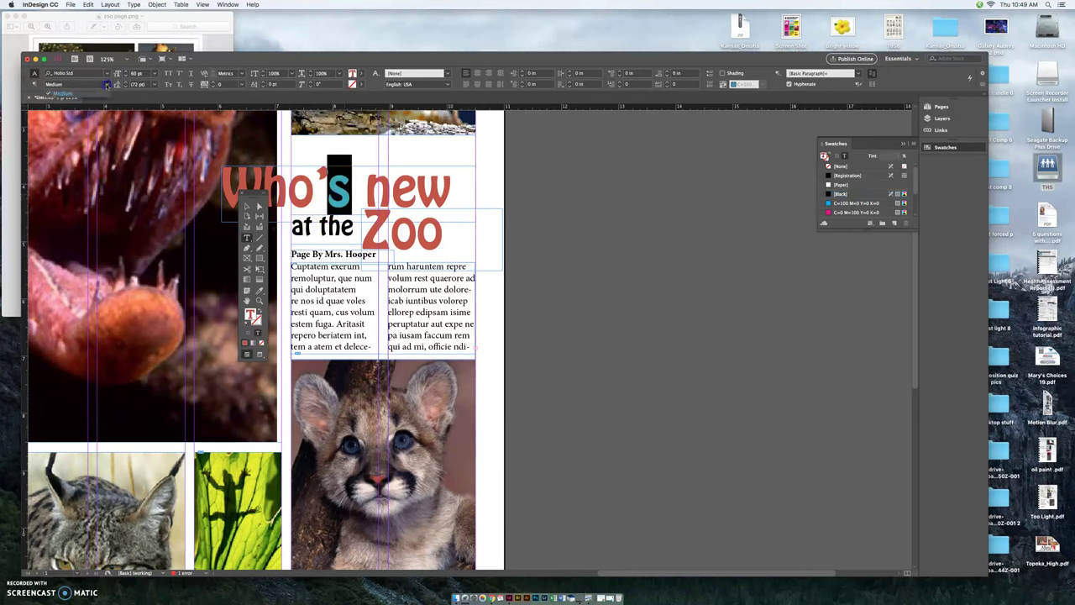
{"action": "left_click", "coordinate": [346, 202]}
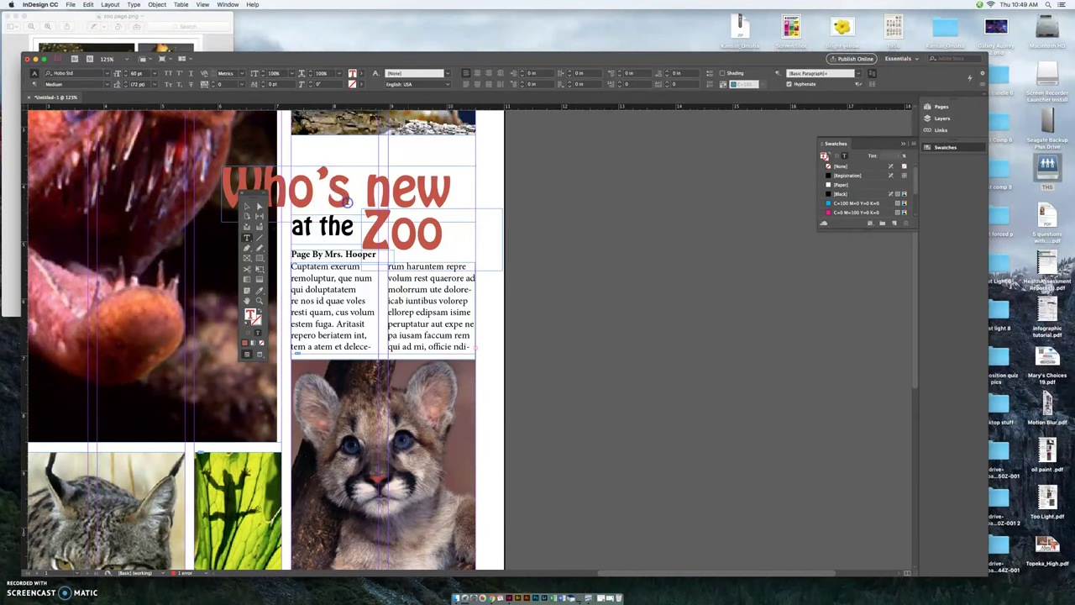
{"action": "left_click_drag", "start_coordinate": [377, 253], "coordinate": [291, 254]}
{"action": "left_click", "coordinate": [407, 266]}
{"action": "scroll", "coordinate": [407, 266], "scroll_direction": "up", "scroll_amount": 3}
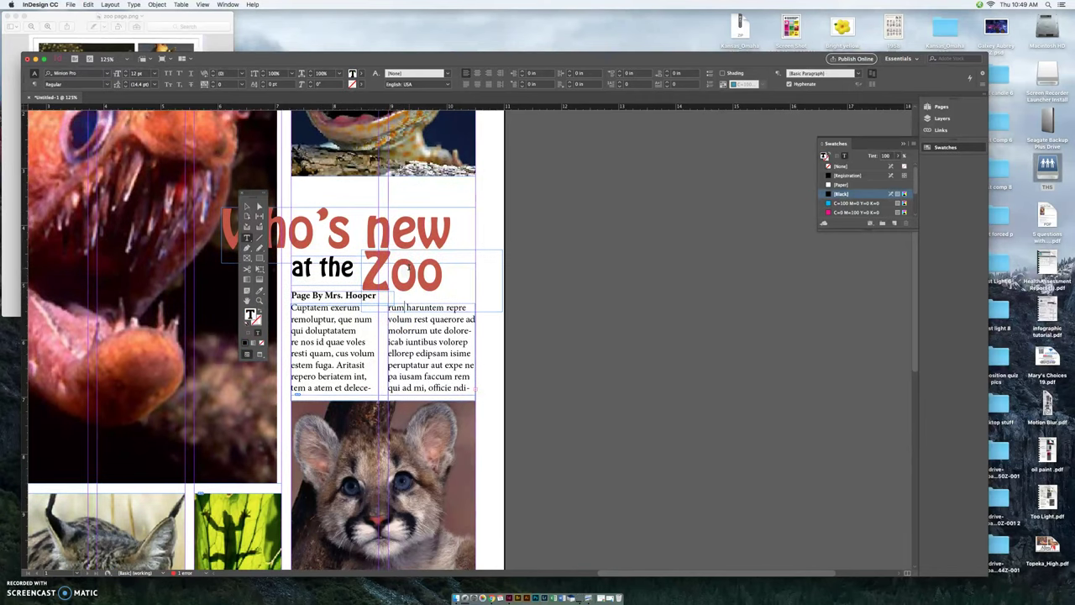
- Draw an 'A caption goes here' caption frame below the gecko photo
{"action": "scroll", "coordinate": [407, 266], "scroll_direction": "up", "scroll_amount": 3}
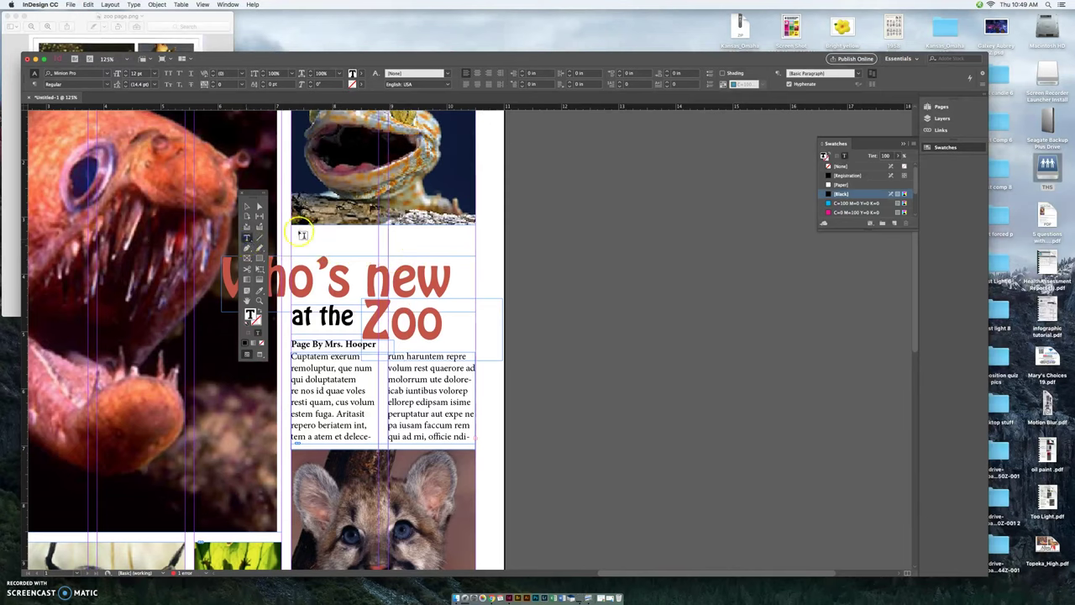
{"action": "left_click_drag", "start_coordinate": [291, 225], "coordinate": [473, 243]}
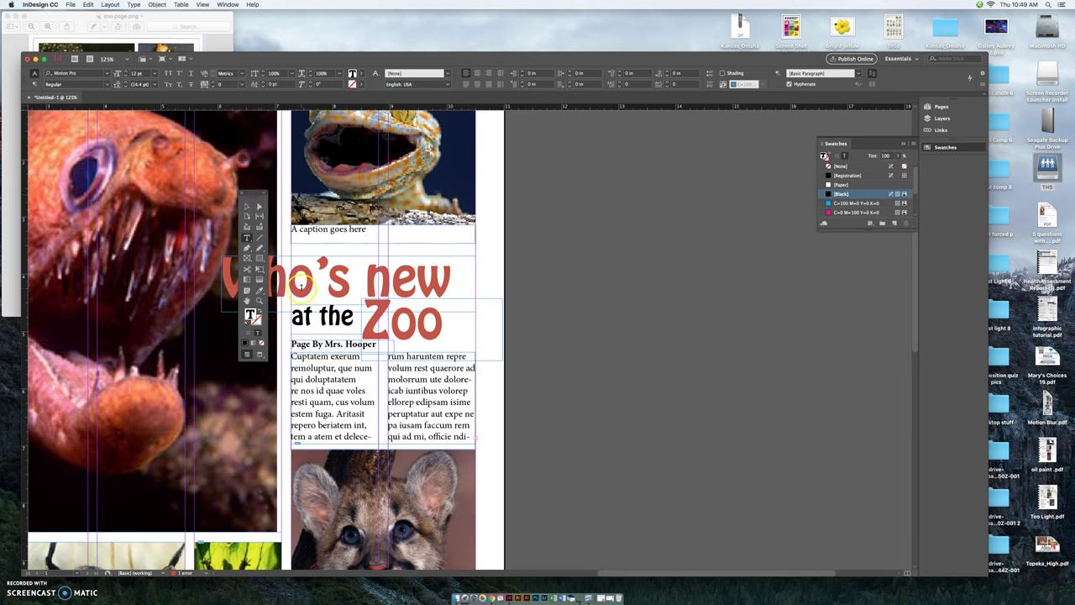
{"action": "scroll", "coordinate": [289, 269], "scroll_direction": "down", "scroll_amount": 1}
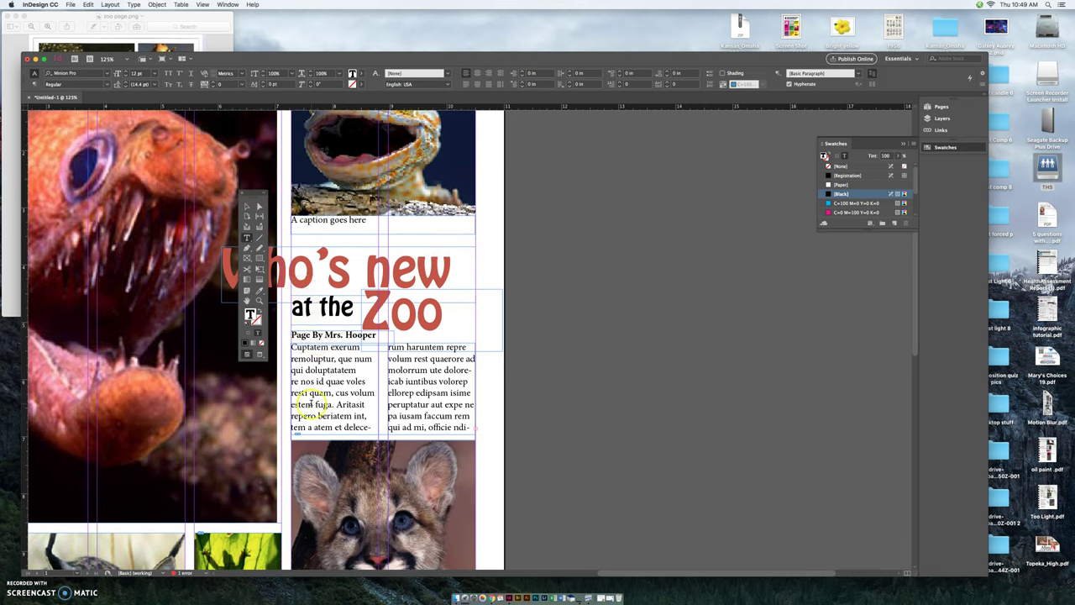
- Give the story's first letter C a two-line drop cap
{"action": "left_click", "coordinate": [295, 349]}
{"action": "left_click_drag", "start_coordinate": [293, 347], "coordinate": [298, 348]}
{"action": "left_click", "coordinate": [620, 84]}
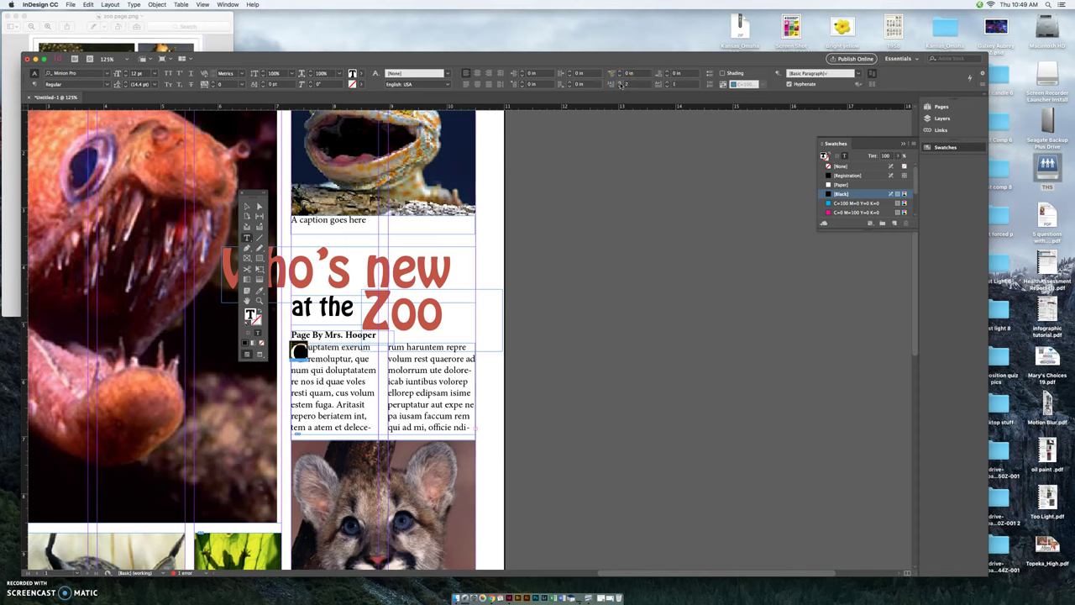
{"action": "left_click", "coordinate": [620, 85]}
{"action": "left_click", "coordinate": [620, 87]}
{"action": "left_click", "coordinate": [420, 411]}
- Zoom out to the whole page, then Save As into the shared server's Journalism > Digital Photo 6 folder
{"action": "key", "text": "super+0"}
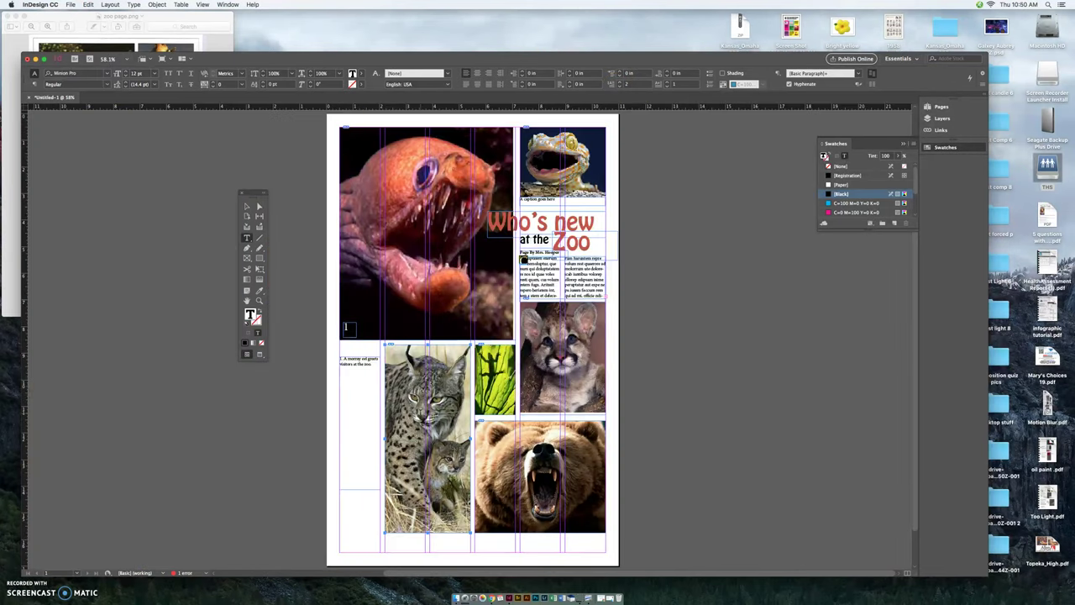
{"action": "key", "text": "super+minus"}
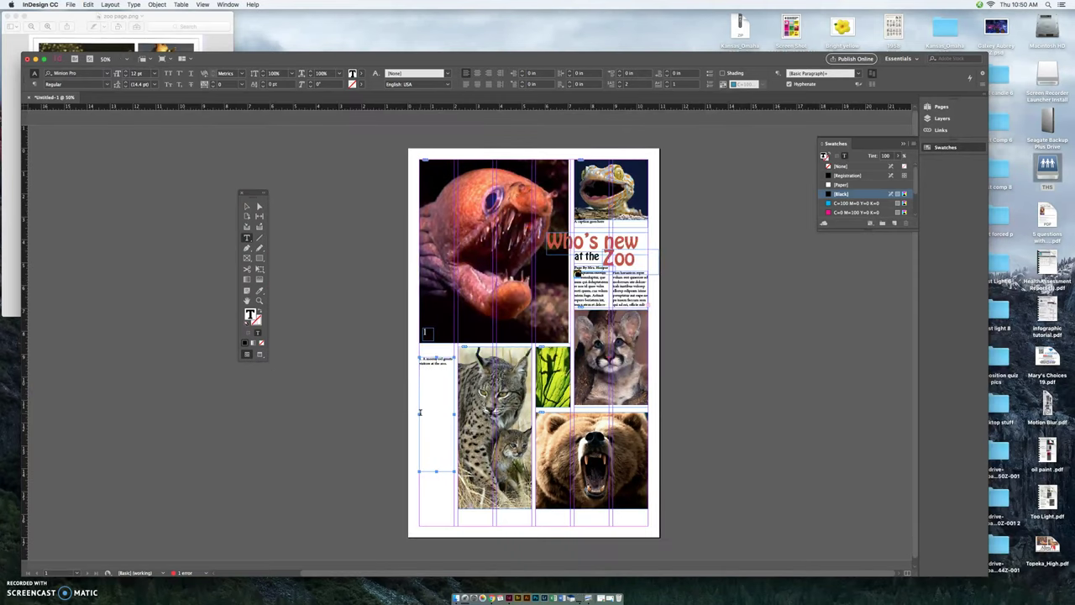
{"action": "key", "text": "super+equal"}
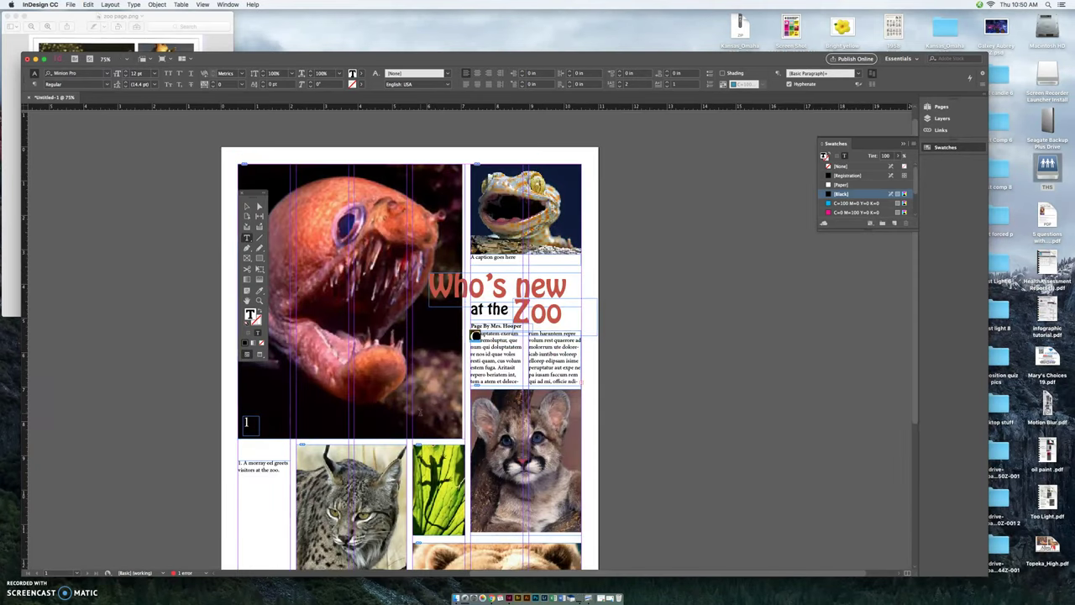
{"action": "key", "text": "super+minus"}
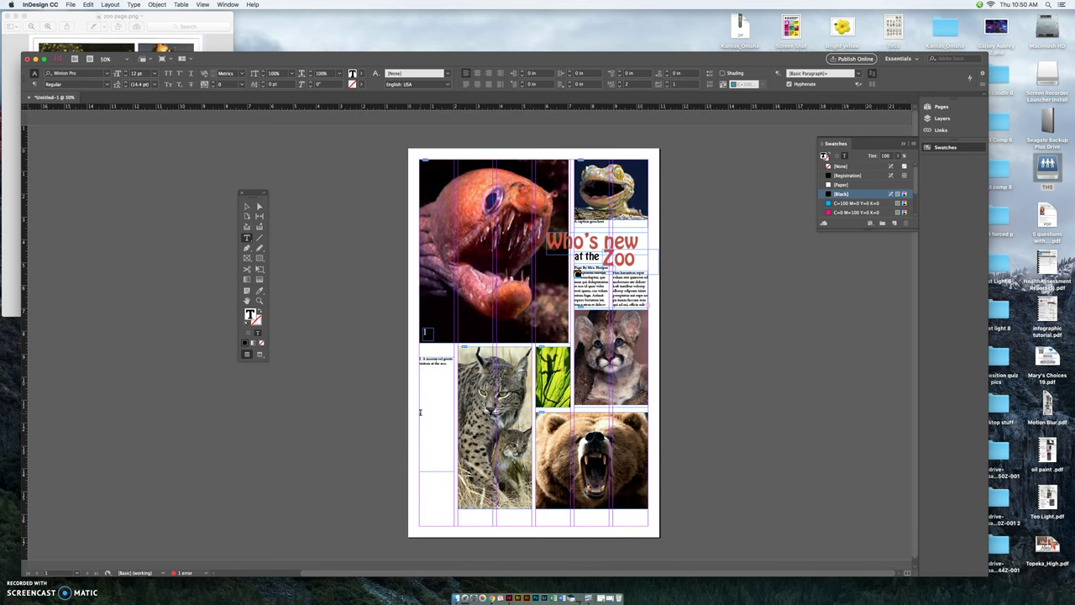
{"action": "left_click", "coordinate": [424, 409]}
{"action": "left_click", "coordinate": [71, 4]}
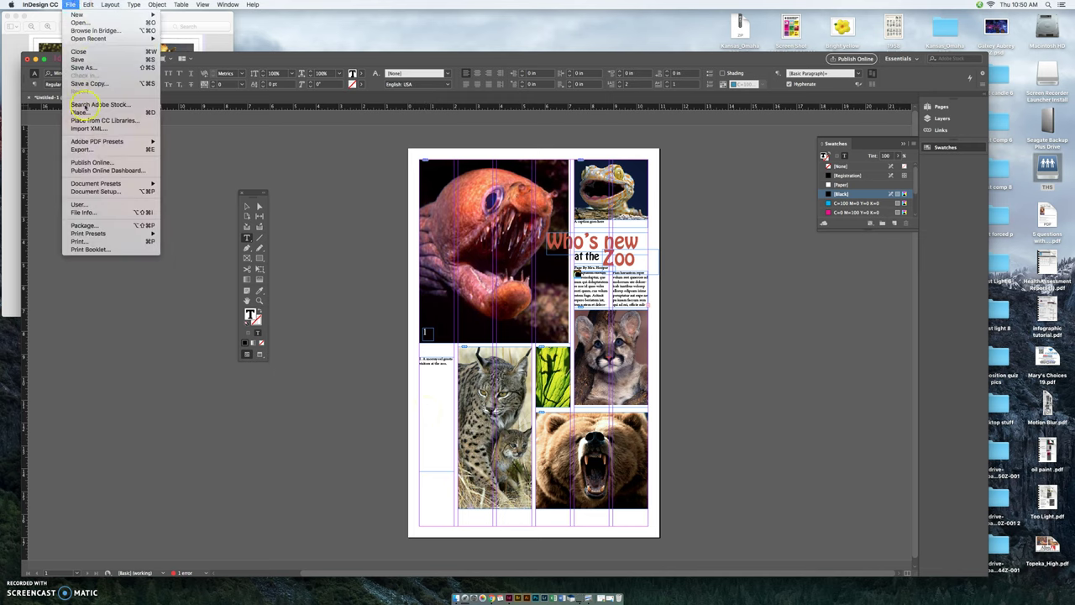
{"action": "left_click", "coordinate": [87, 68]}
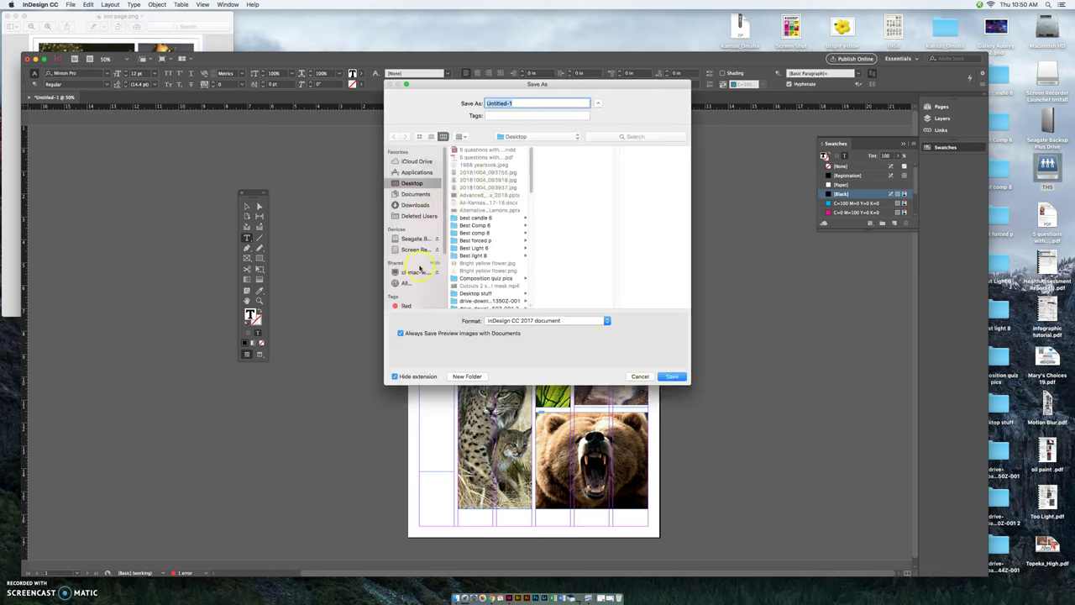
{"action": "left_click", "coordinate": [416, 271]}
{"action": "left_click", "coordinate": [467, 235]}
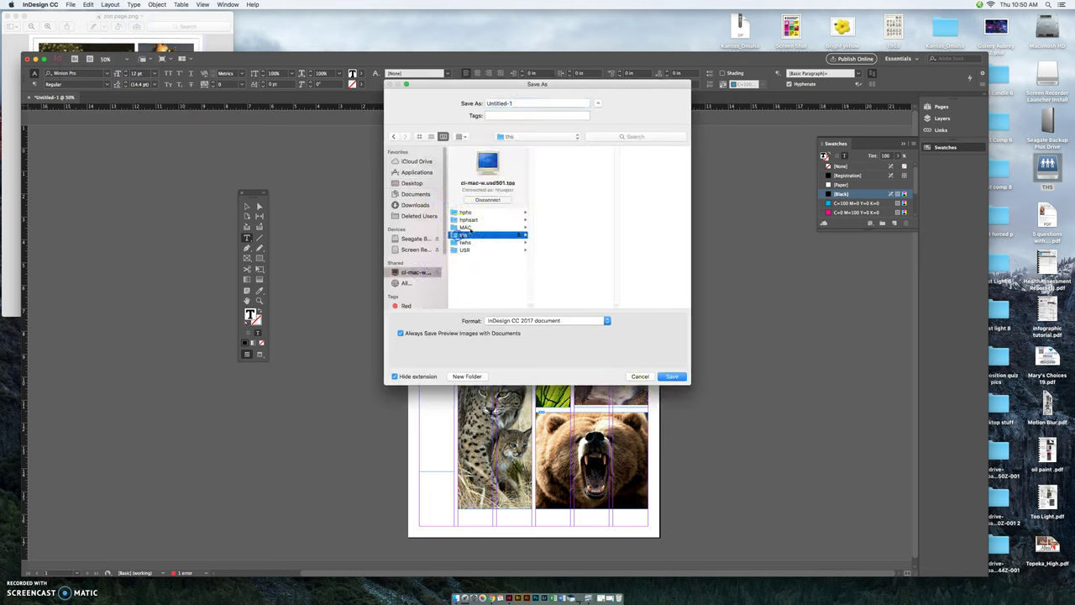
{"action": "left_click", "coordinate": [554, 149]}
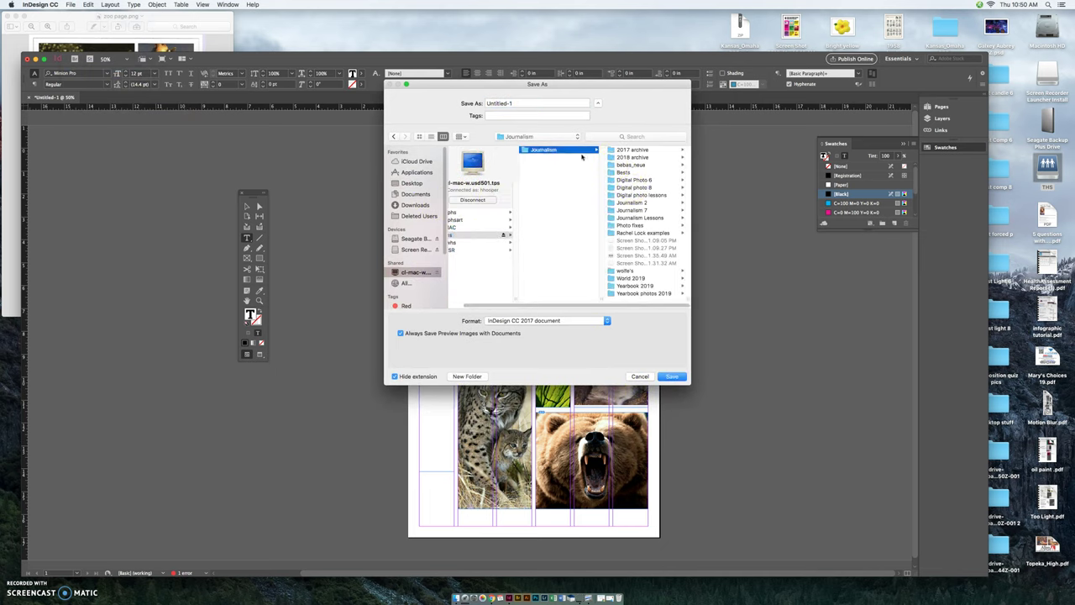
{"action": "left_click", "coordinate": [632, 181]}
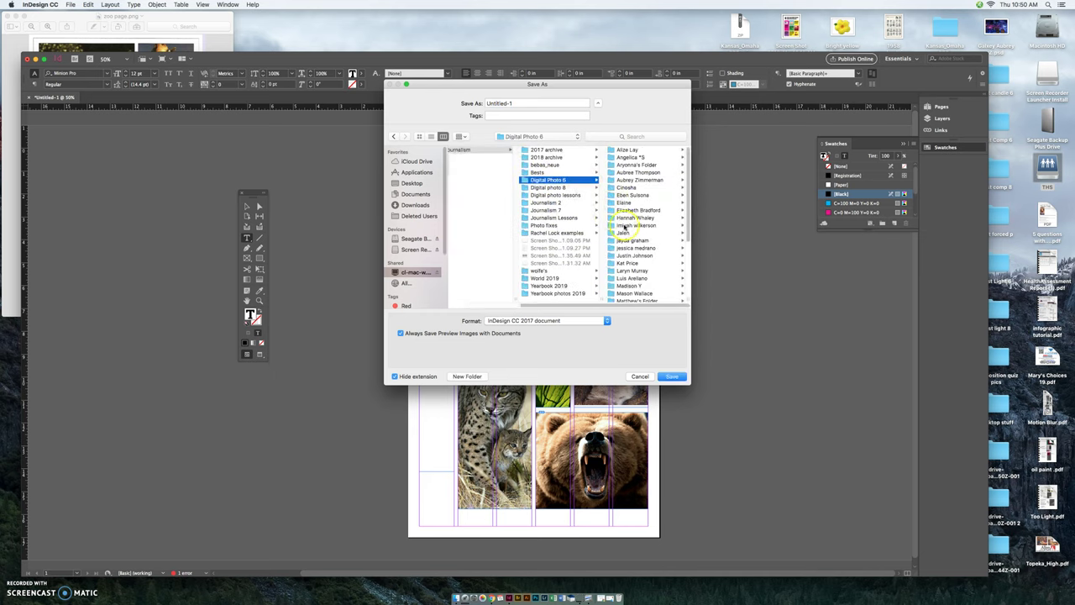